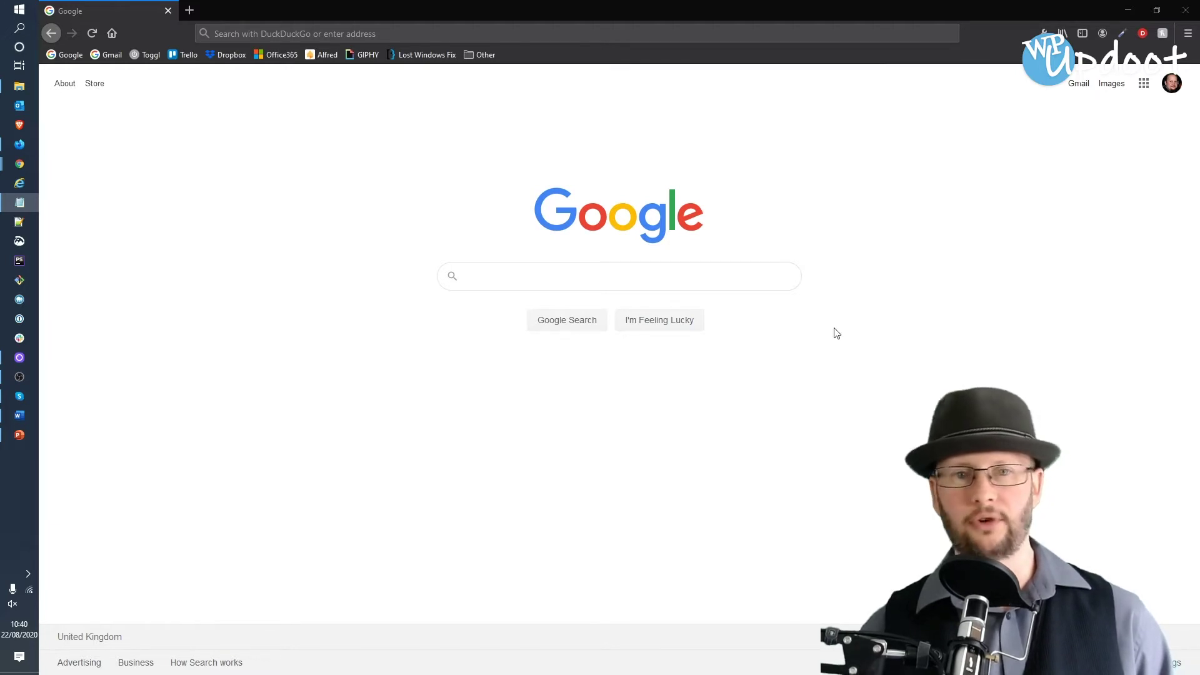
# - Focus the Firefox address bar, with Google open, to enter a new web address
pyautogui.click(577, 33)
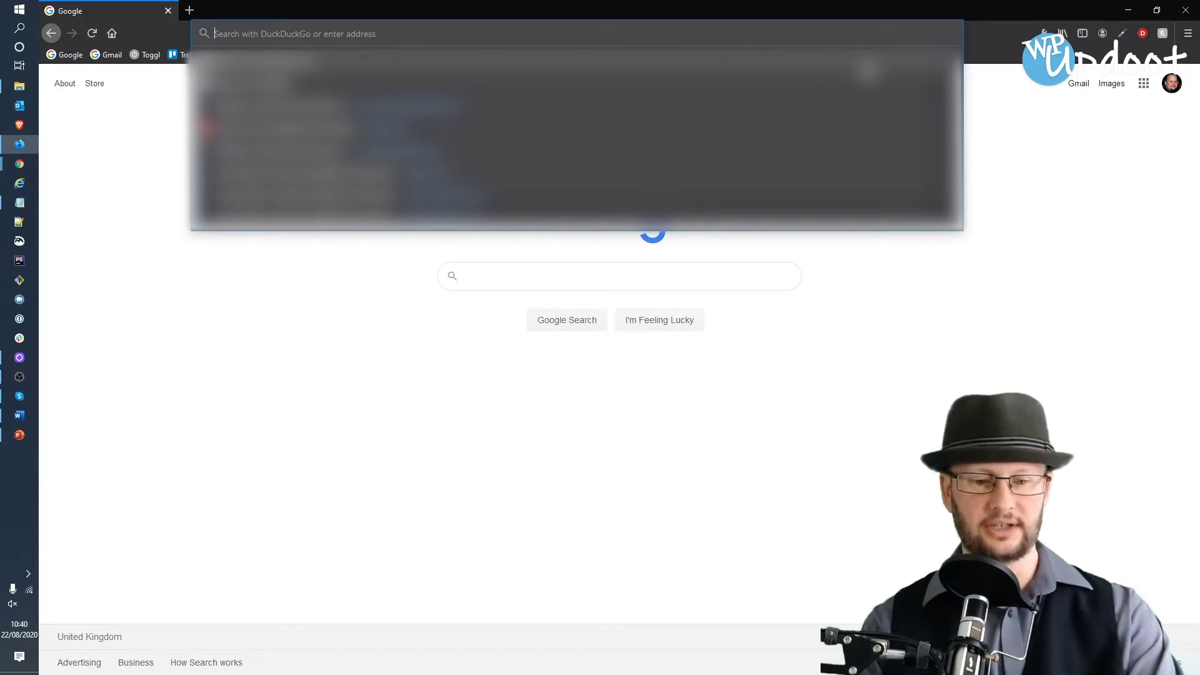
# - Go to bit.ly/website-logo-maker to reach Placeit's Let's Make a Logo! page
pyautogui.write('bit.li')
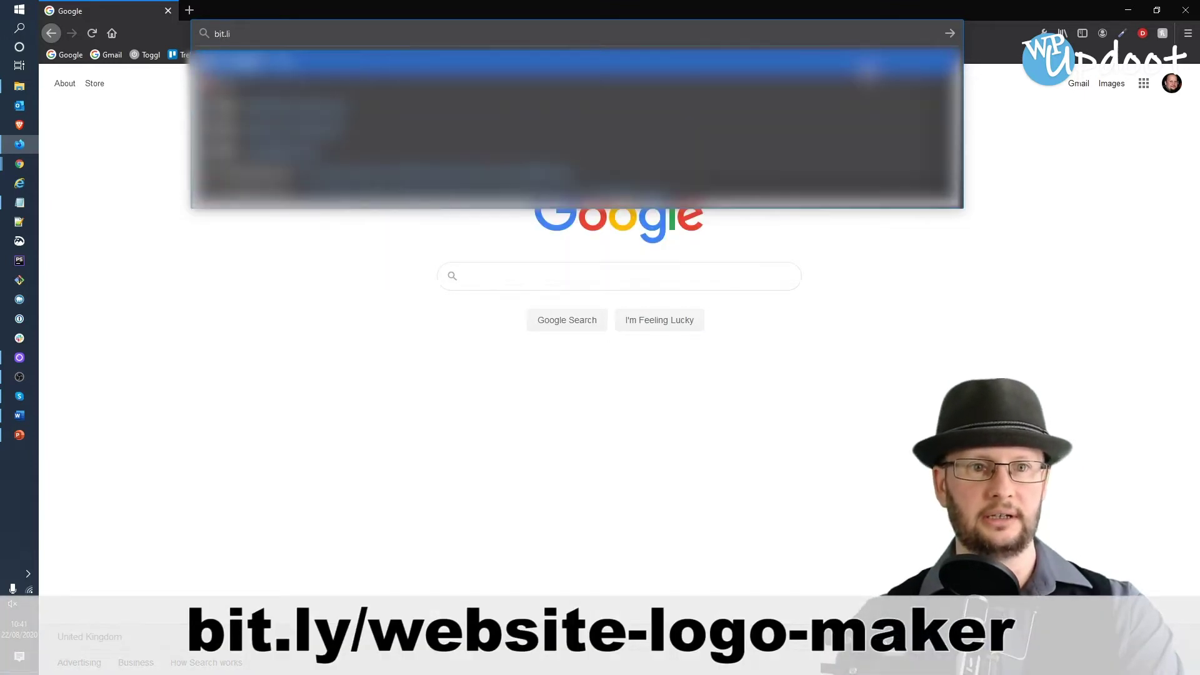
pyautogui.press('BackSpace')
pyautogui.write('y')
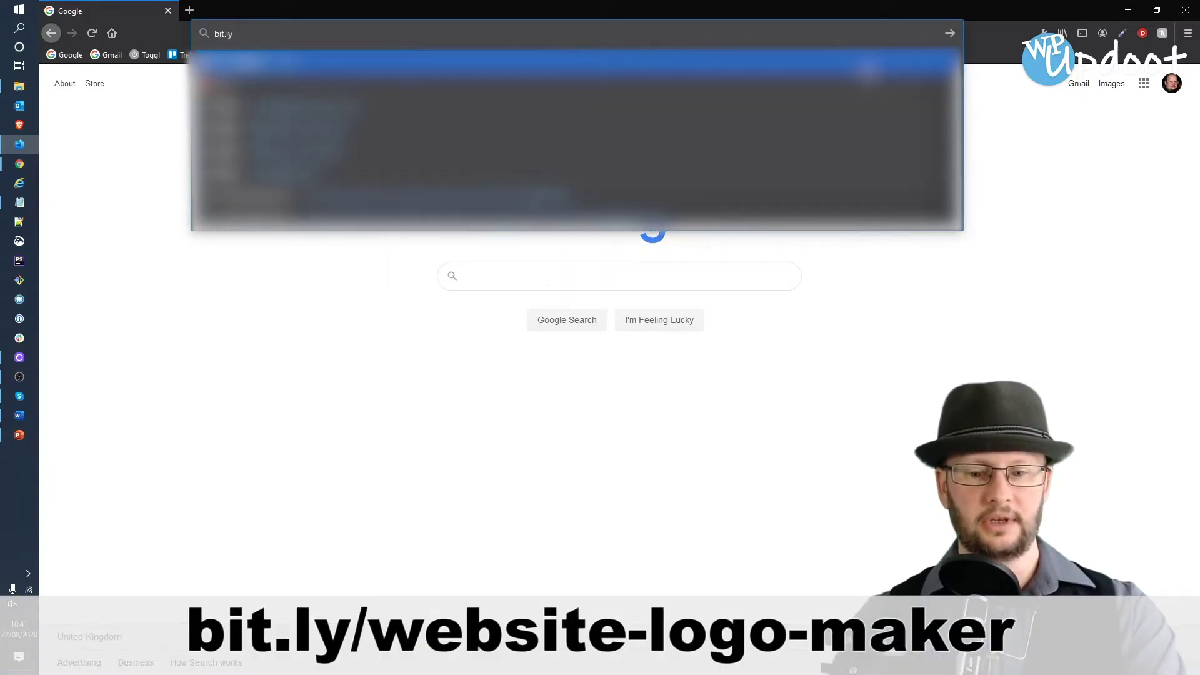
pyautogui.write('/webs')
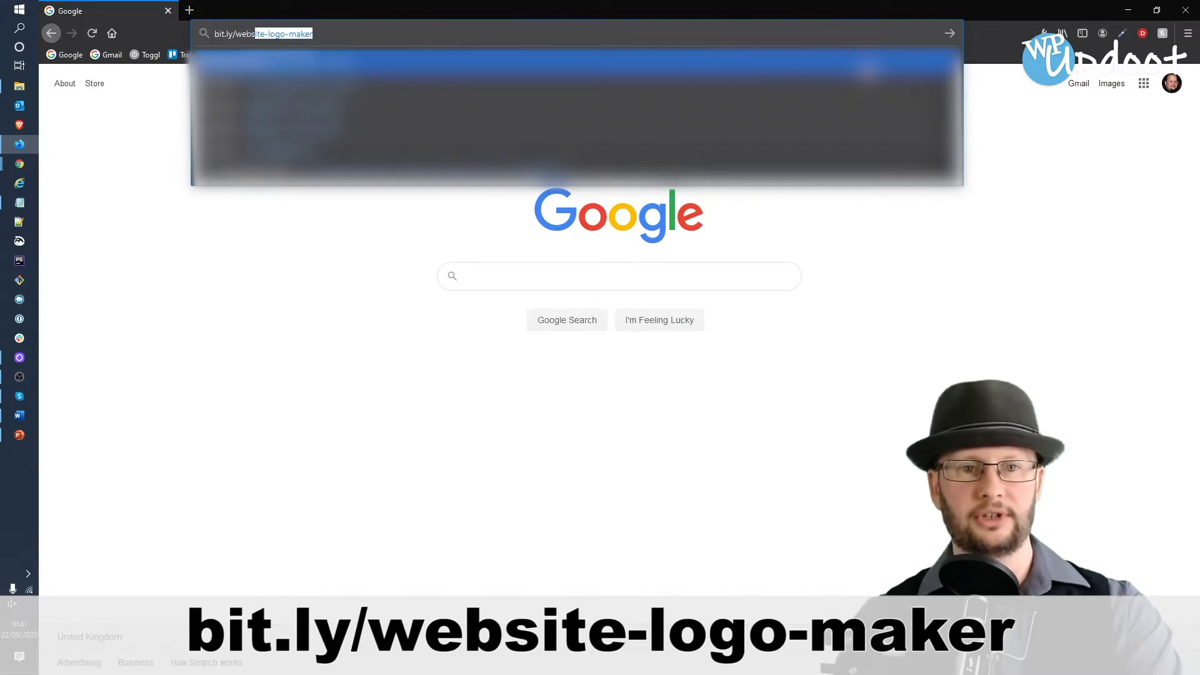
pyautogui.write('ite-logo')
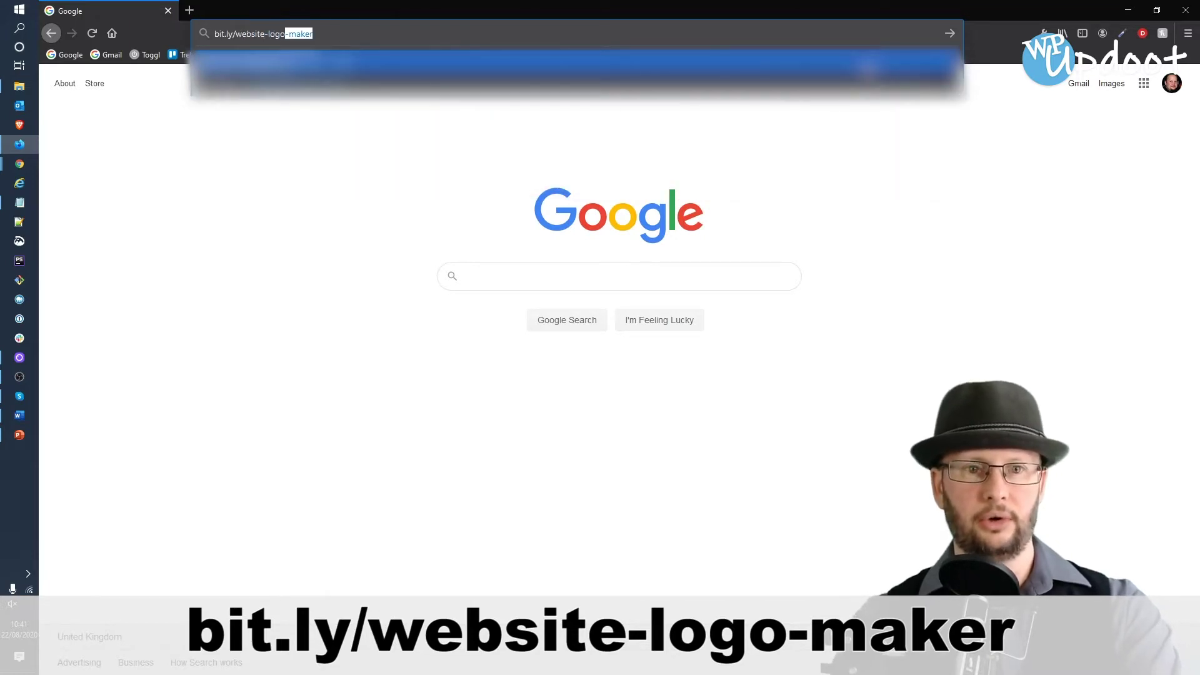
pyautogui.write('-')
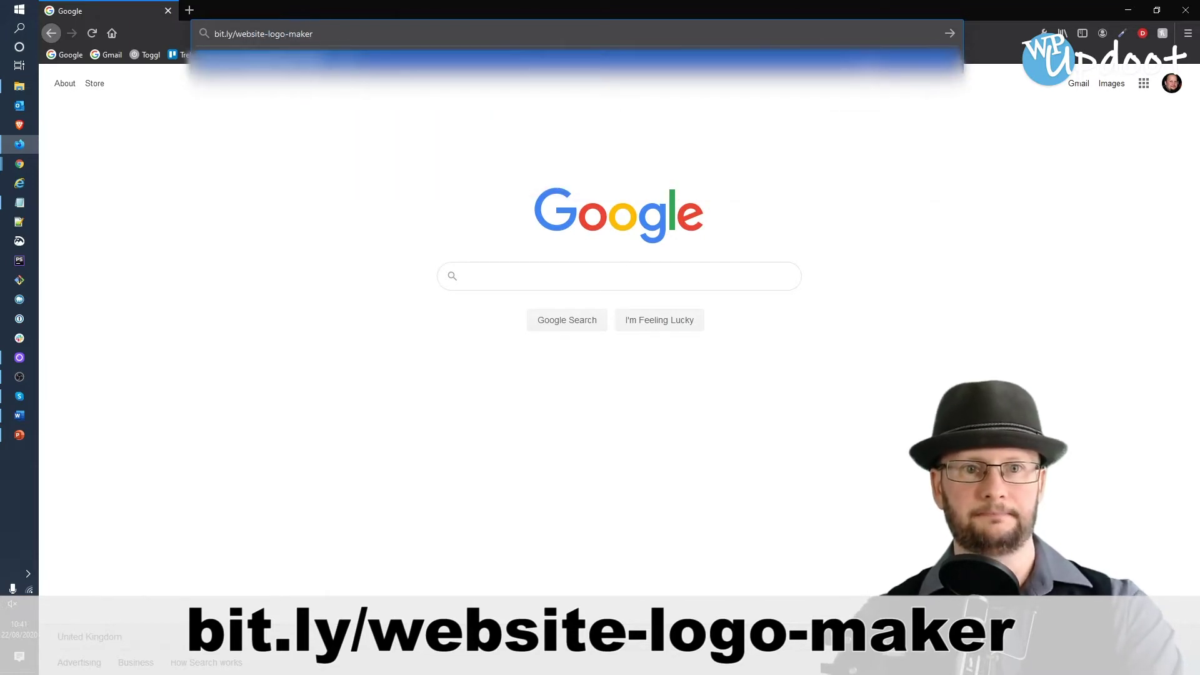
pyautogui.write('maker')
pyautogui.press('Return')
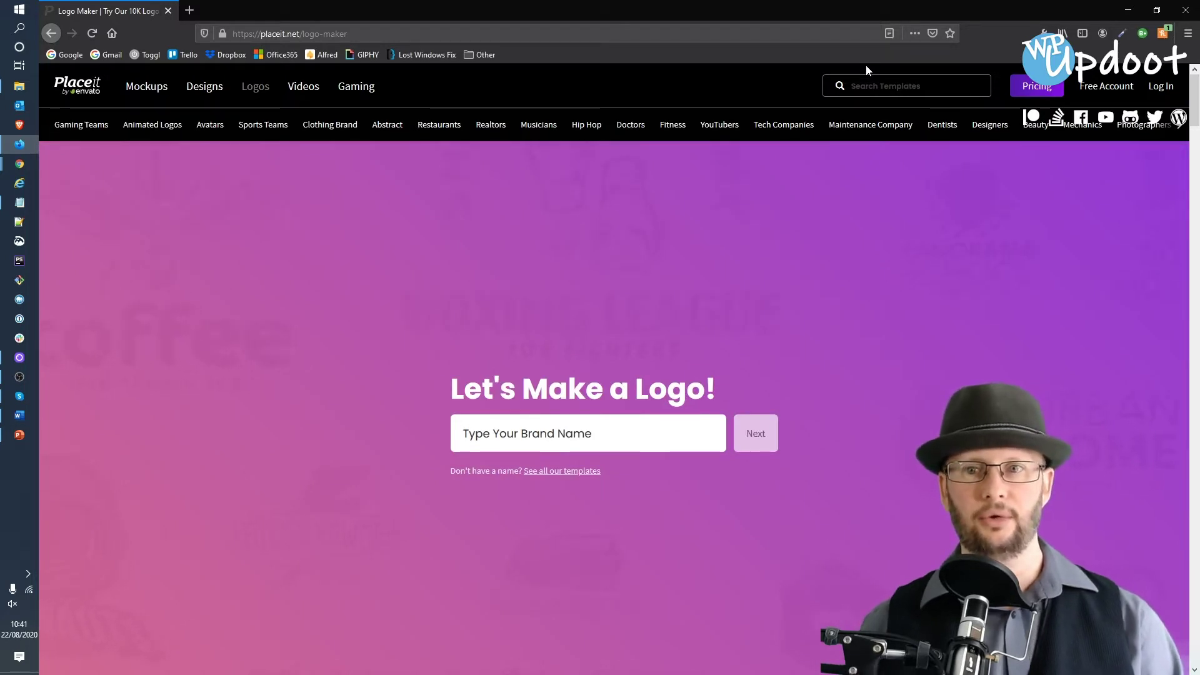
# - Log in to an existing Placeit account through the Free Account form's Log In tab
pyautogui.click(1112, 93)
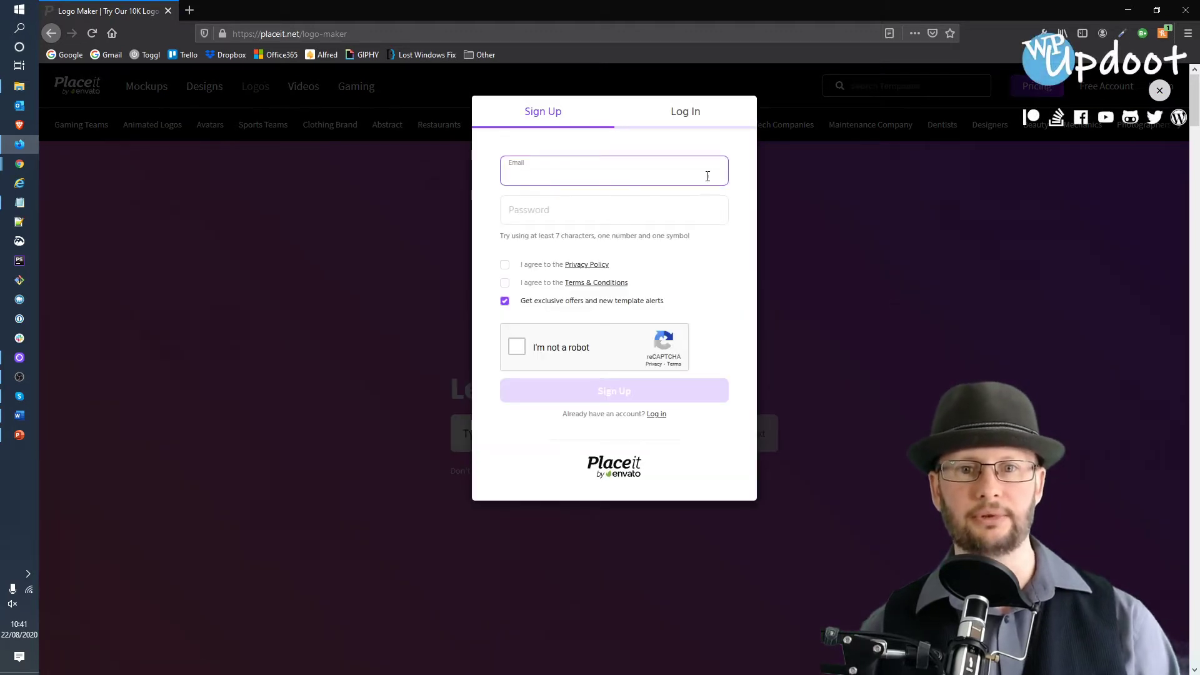
pyautogui.click(693, 207)
pyautogui.click(717, 163)
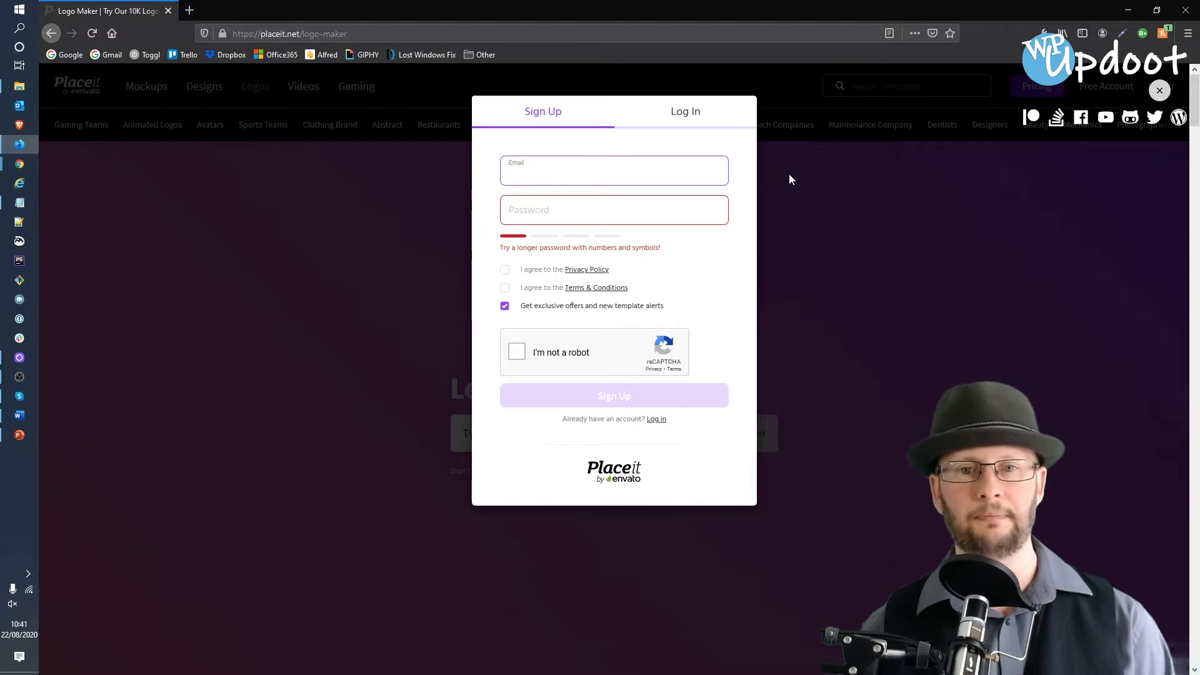
pyautogui.click(685, 112)
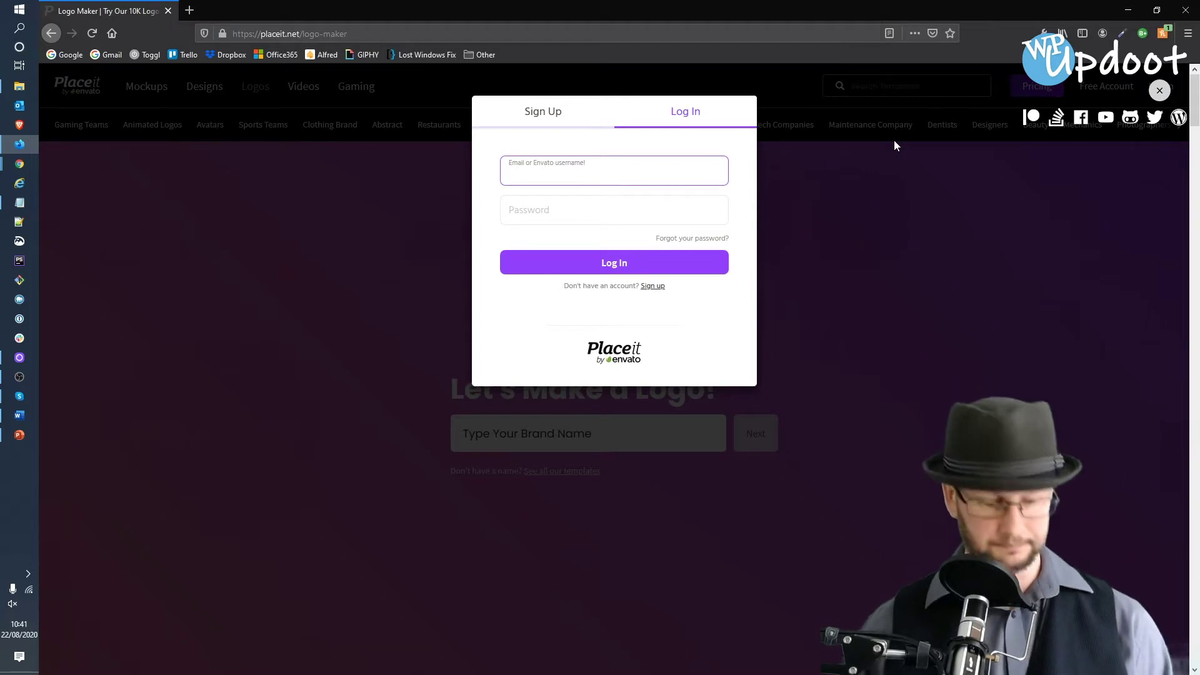
pyautogui.press('Return')
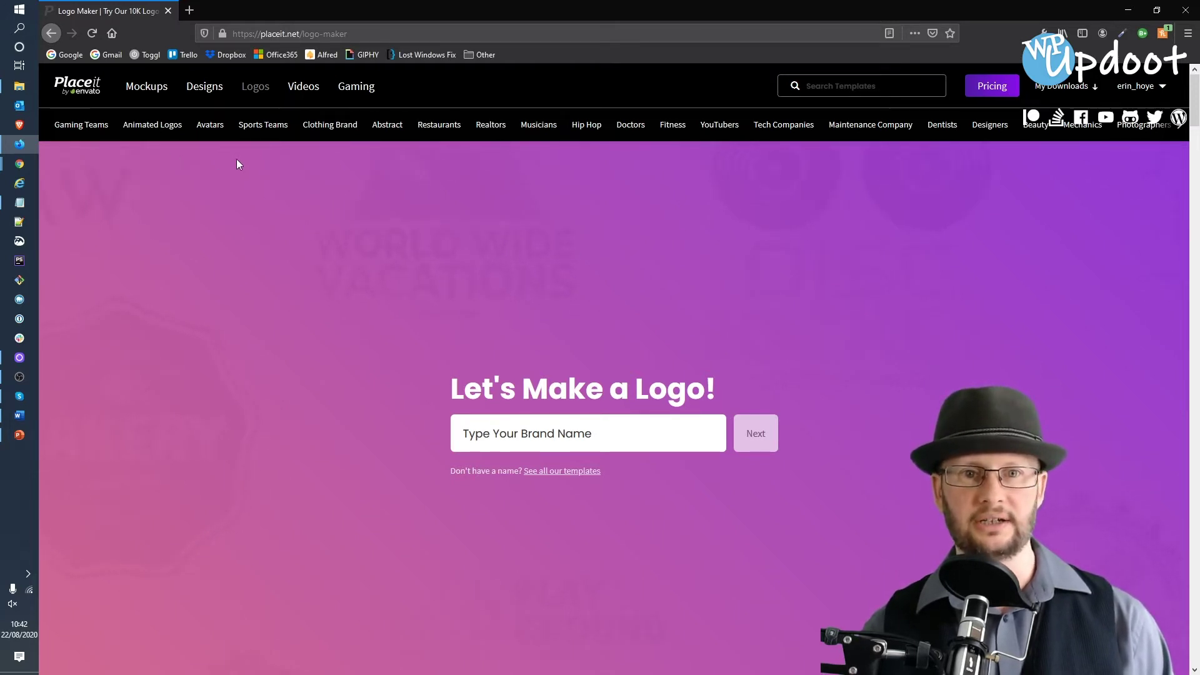
# - Switch from the Restaurants category to Coffee Shop logo templates
pyautogui.click(431, 123)
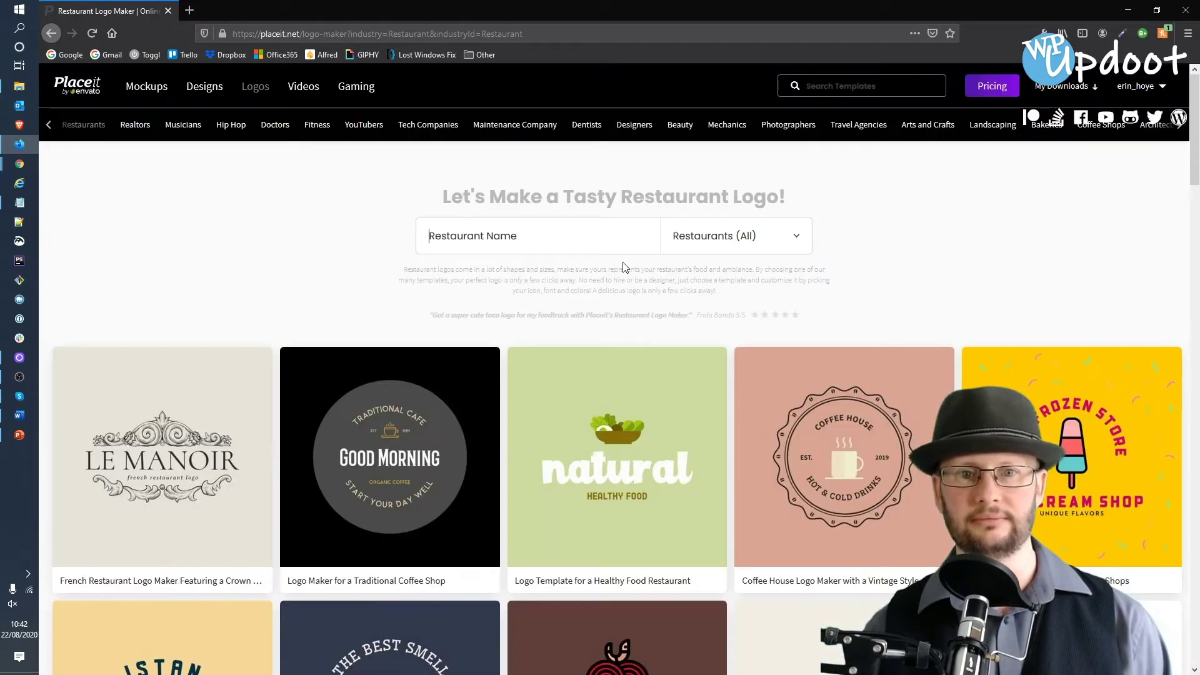
pyautogui.scroll(-8, 800, 233)
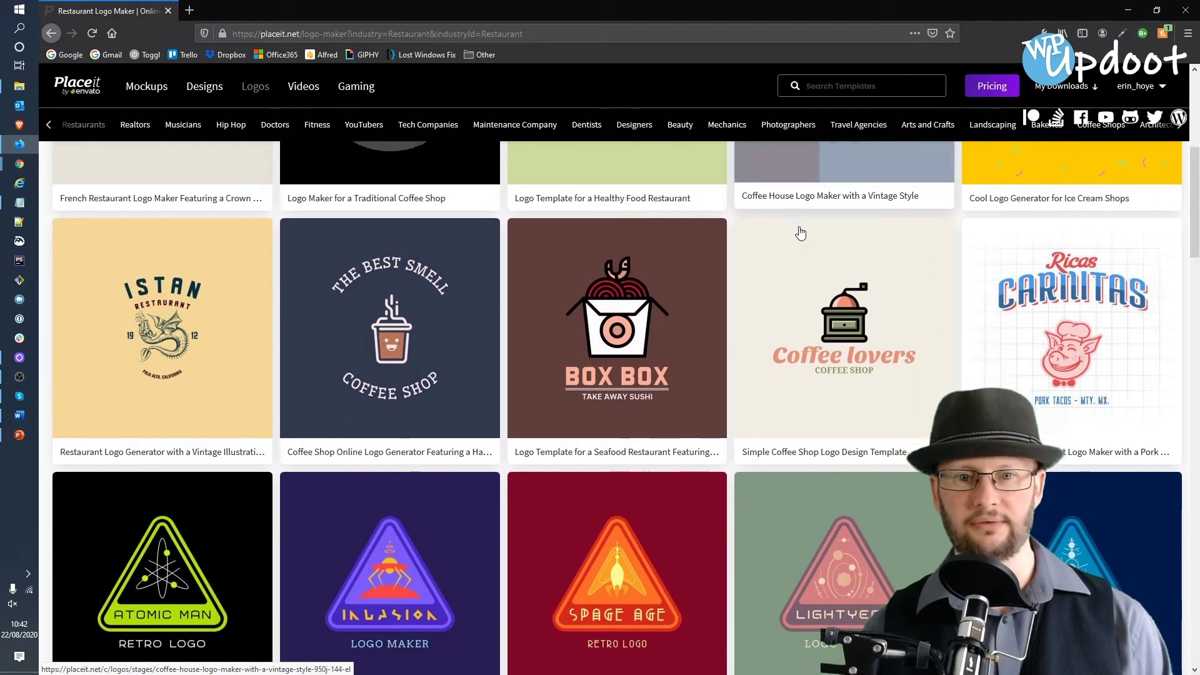
pyautogui.scroll(-7, 797, 233)
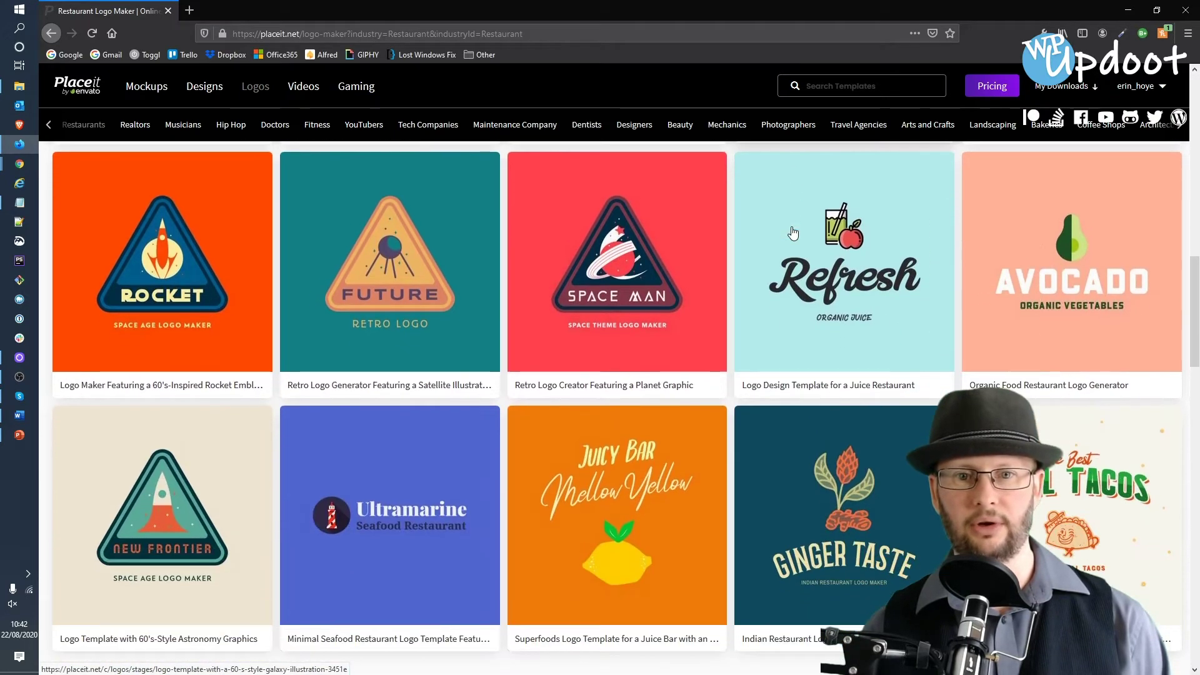
pyautogui.scroll(3, 793, 233)
pyautogui.scroll(10, 793, 233)
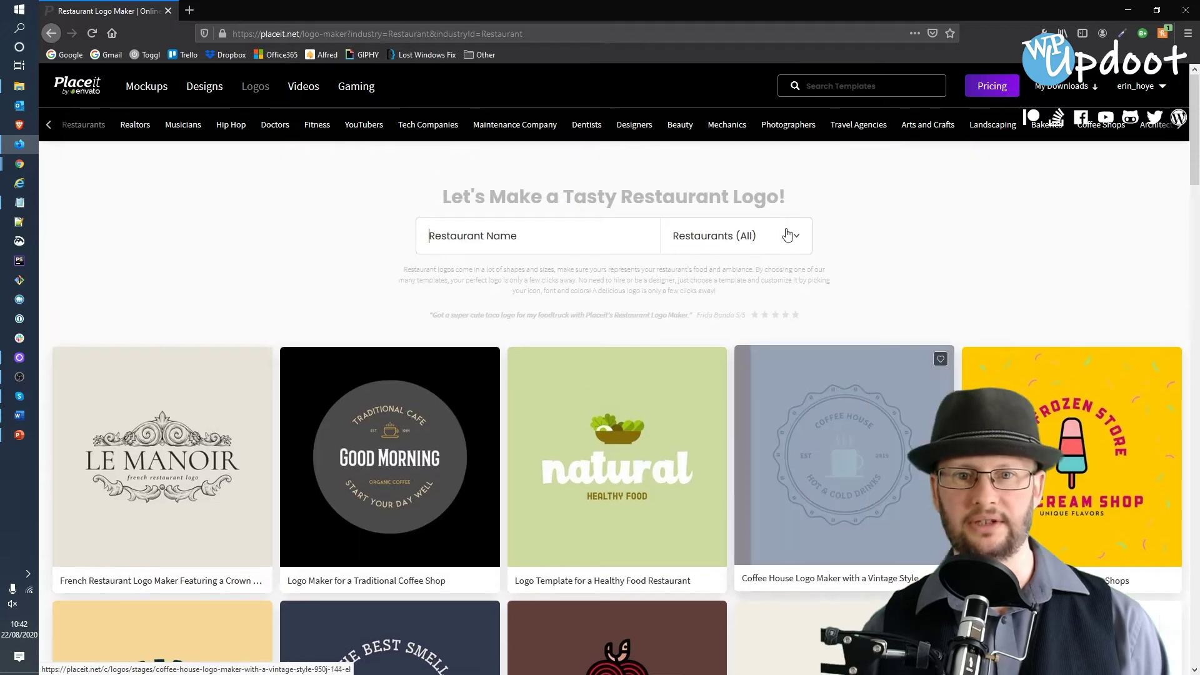
pyautogui.click(689, 229)
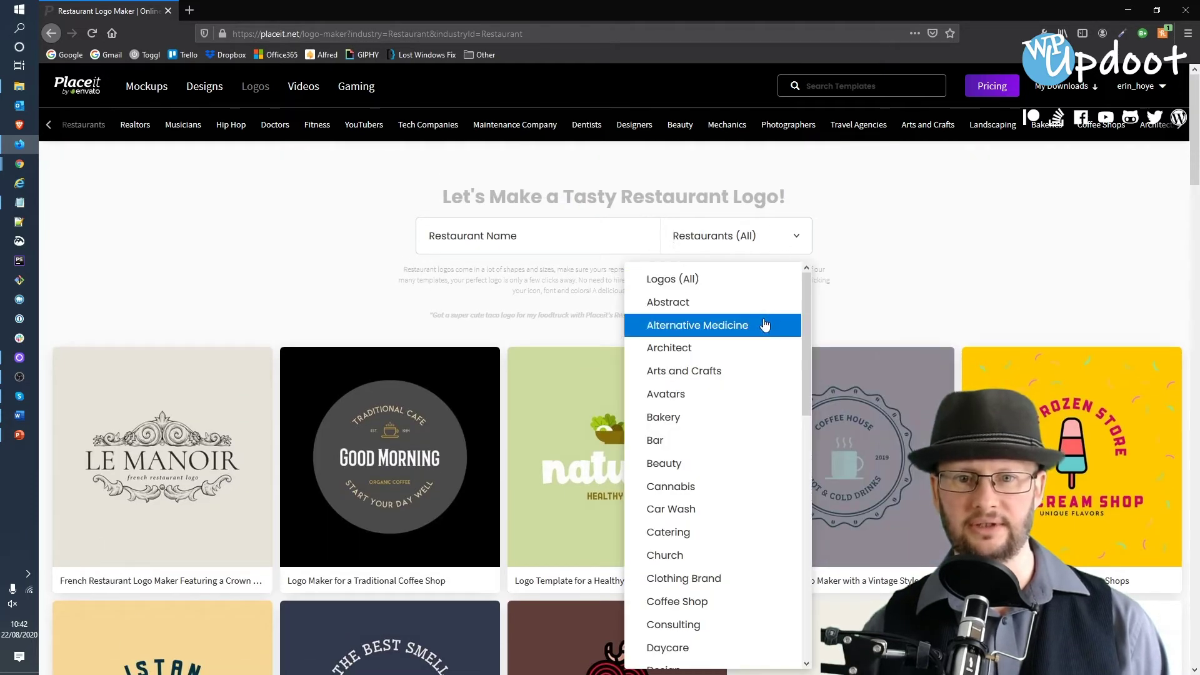
pyautogui.scroll(-3, 687, 469)
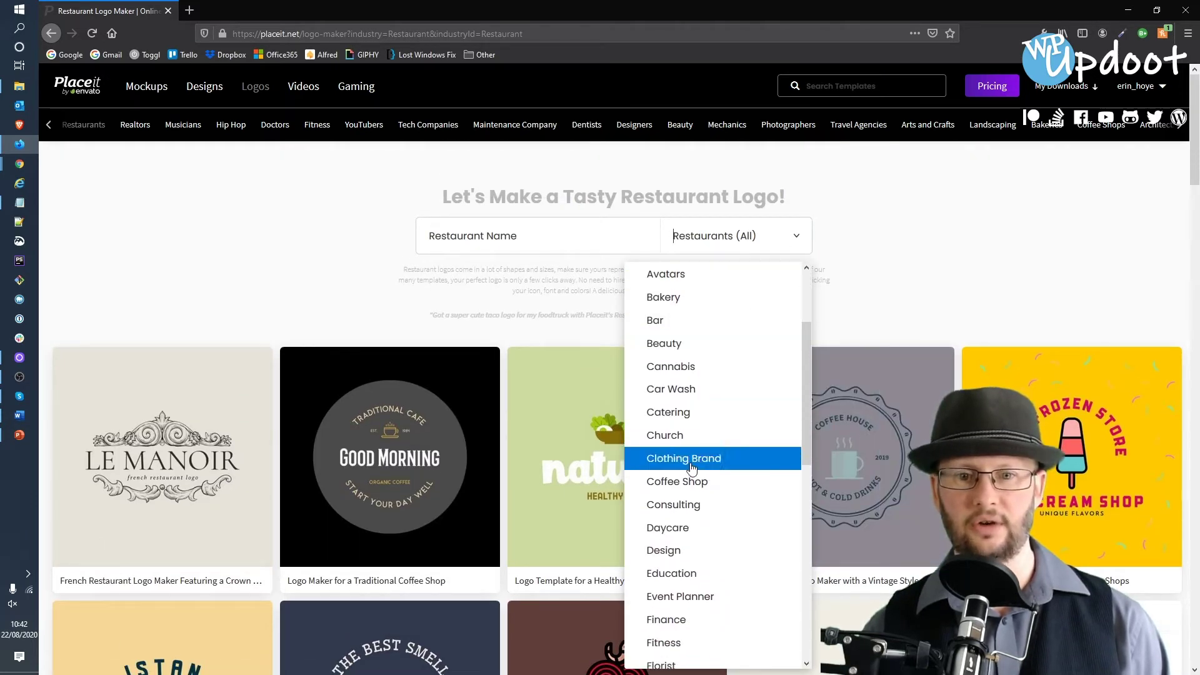
pyautogui.click(686, 482)
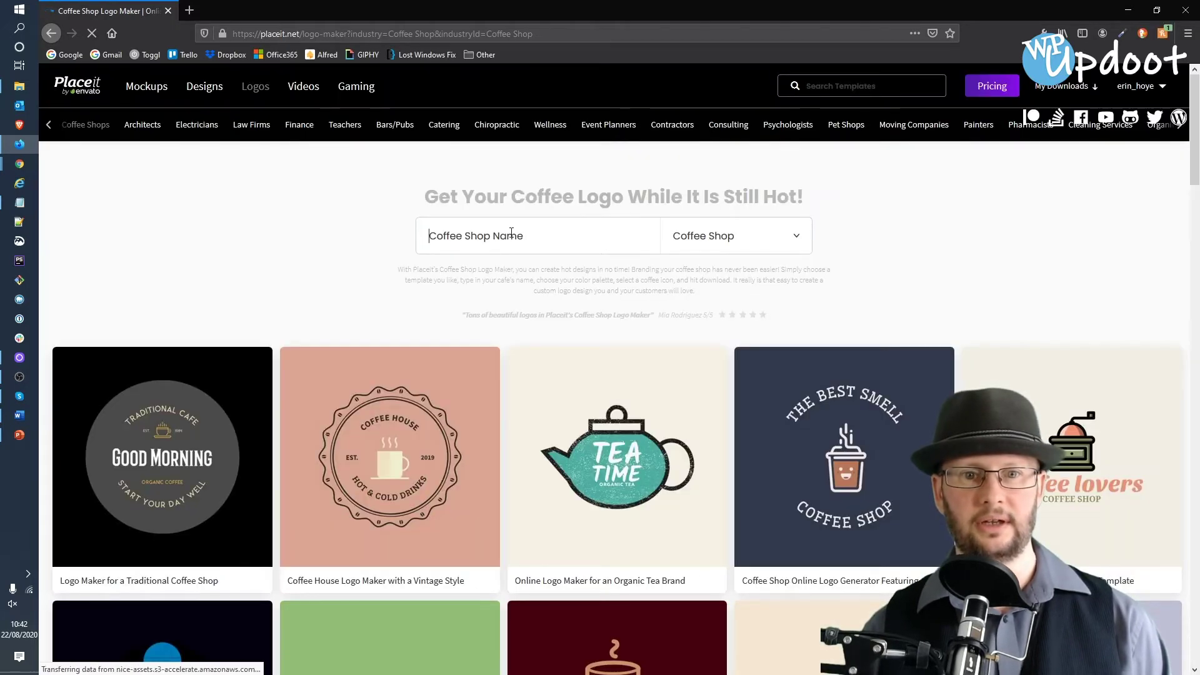
# - Apply Error418 as the brand name on the Coffee Shop templates
pyautogui.click(512, 233)
pyautogui.write('E')
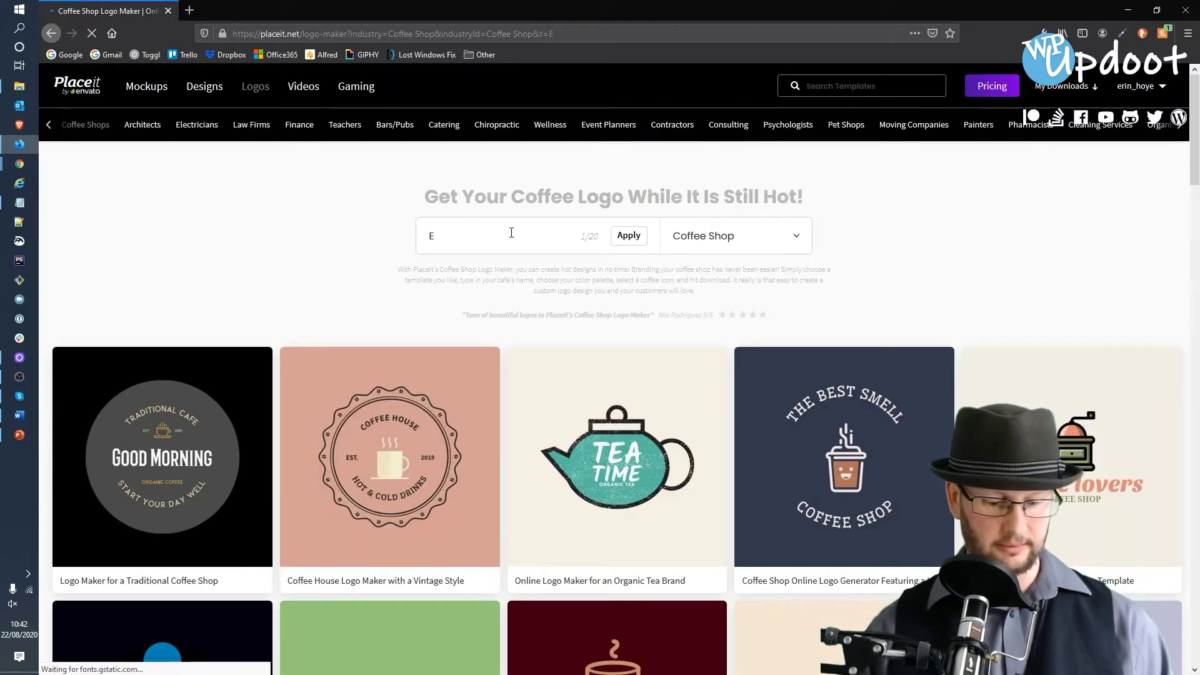
pyautogui.write('rror418')
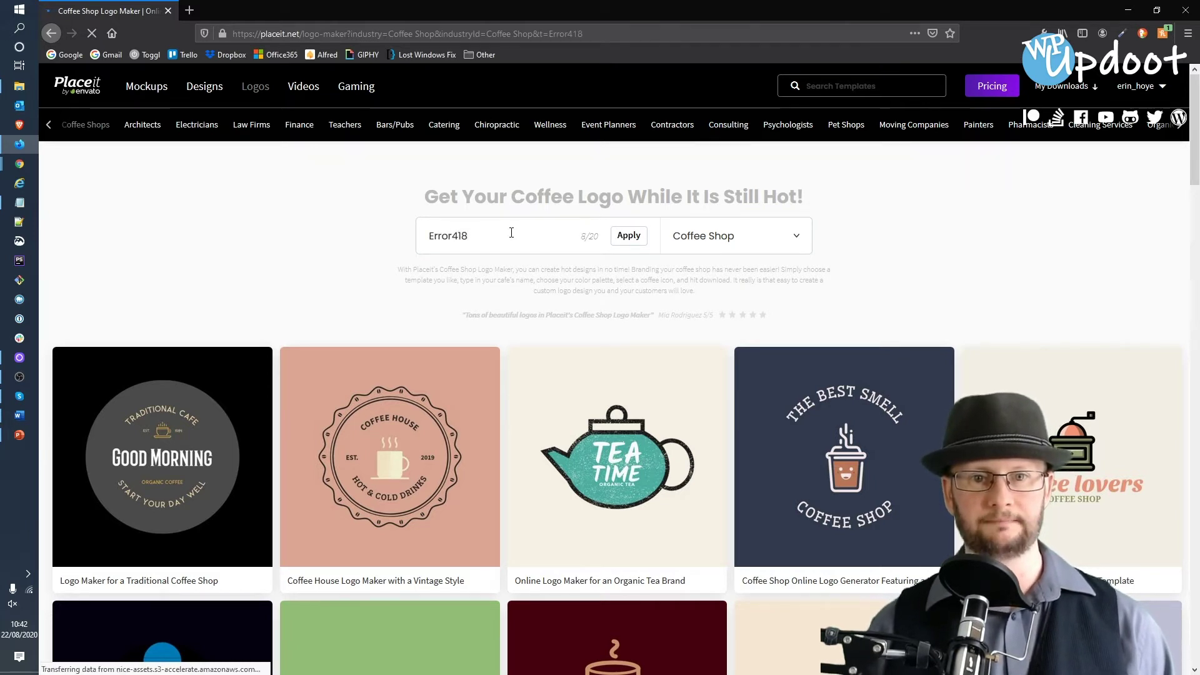
pyautogui.click(629, 238)
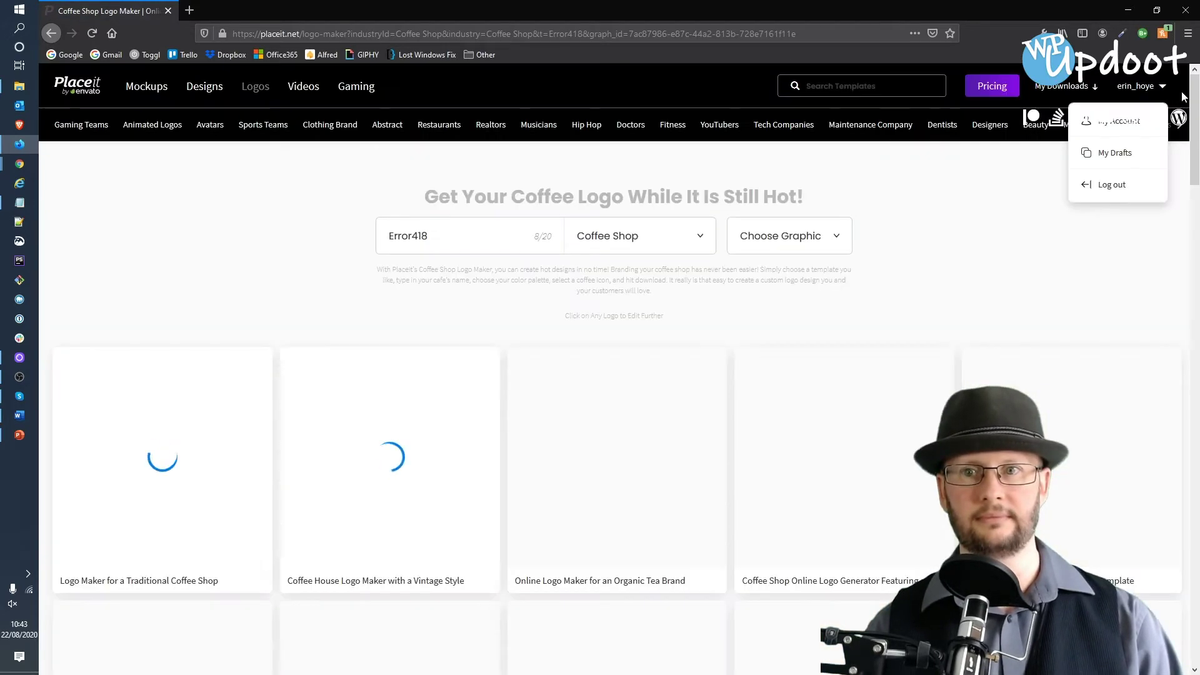
# - Scroll through the Error418 coffee shop logo results to compare designs
pyautogui.moveTo(1195, 98); pyautogui.dragTo(1195, 103)
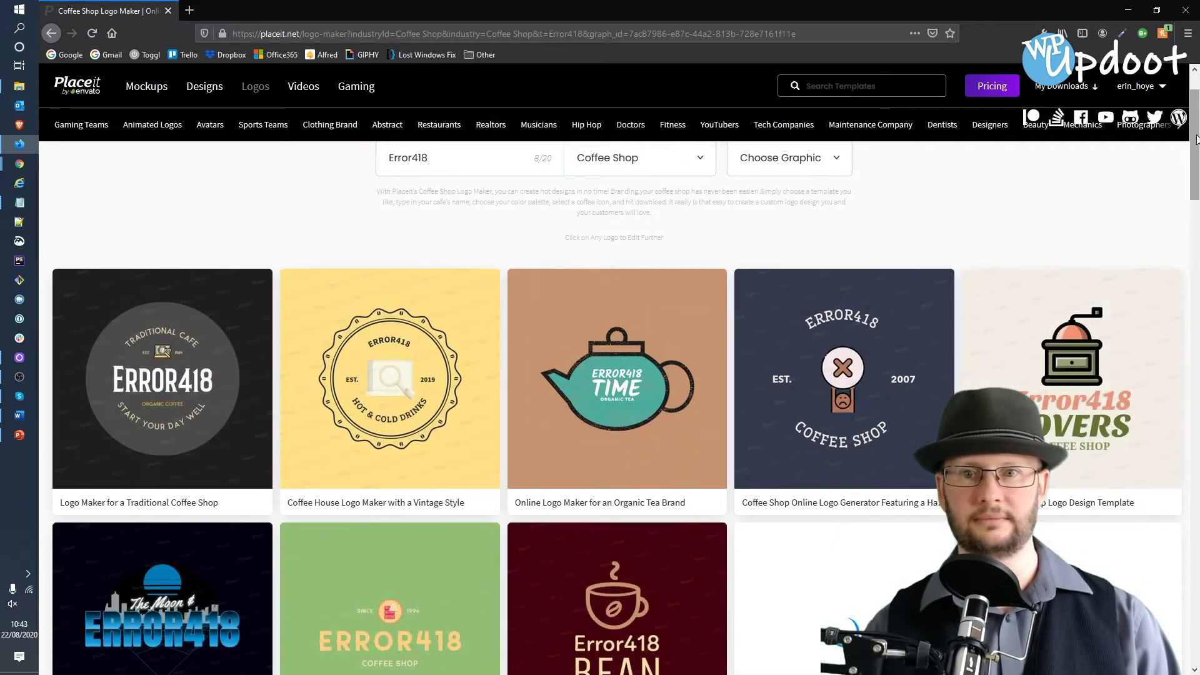
pyautogui.moveTo(1196, 138); pyautogui.dragTo(1165, 226)
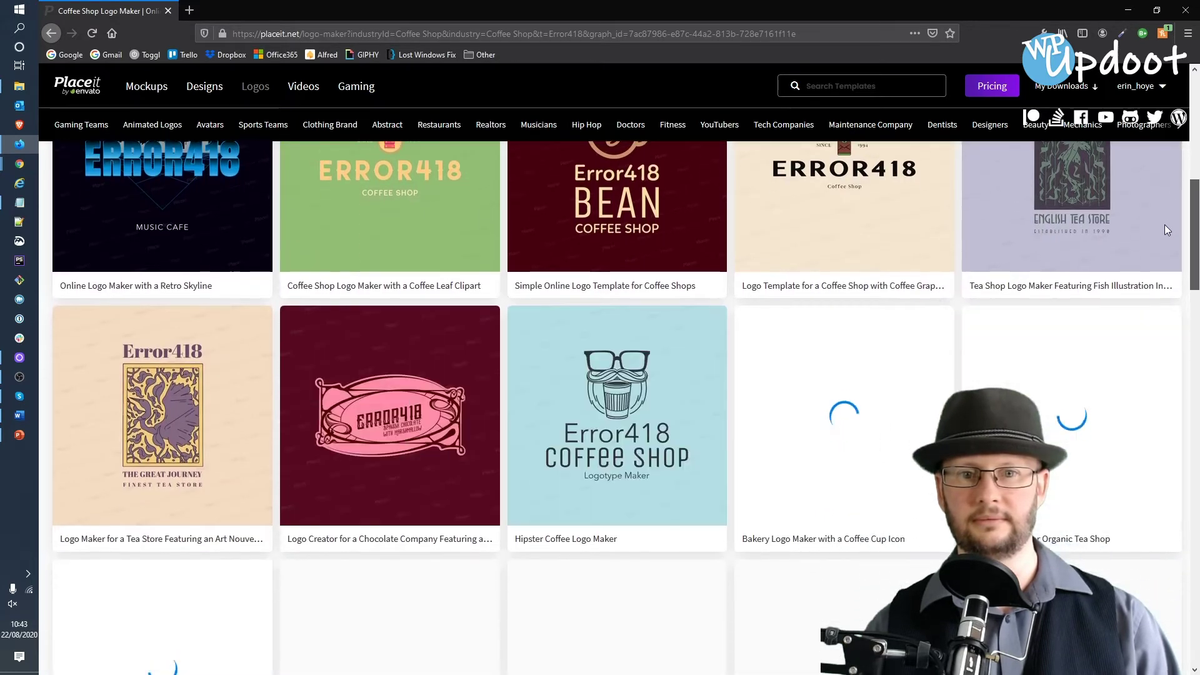
pyautogui.scroll(-2, 1164, 231)
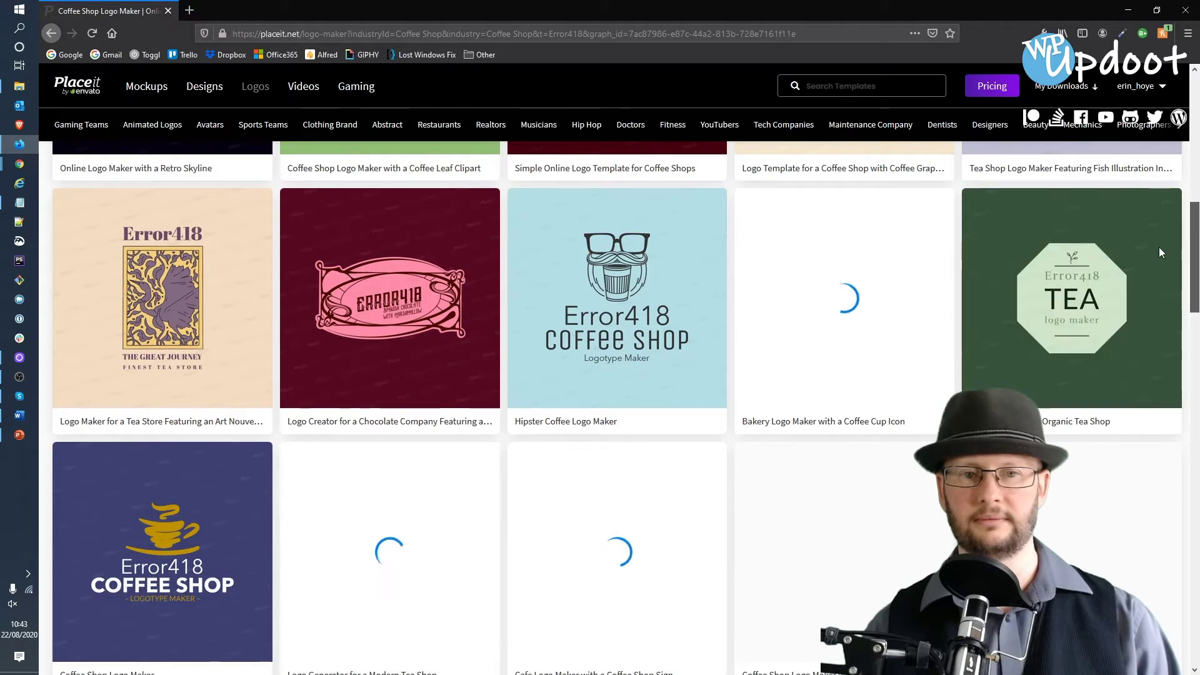
pyautogui.scroll(-2, 1158, 246)
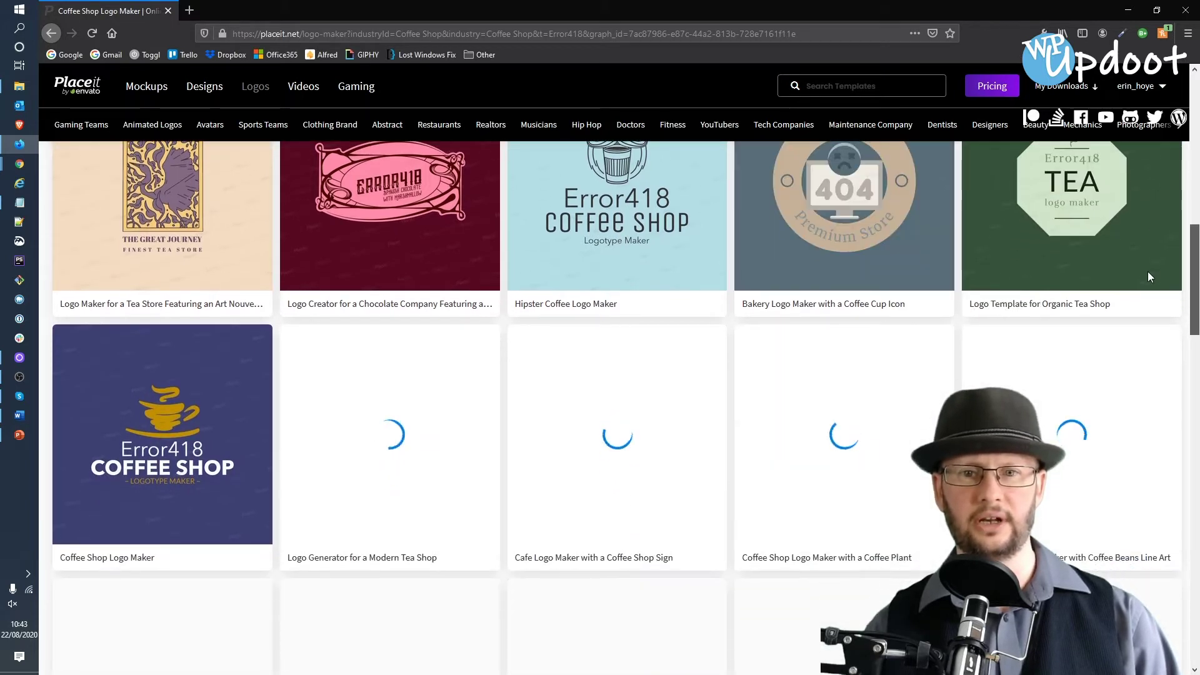
pyautogui.scroll(-3, 1148, 282)
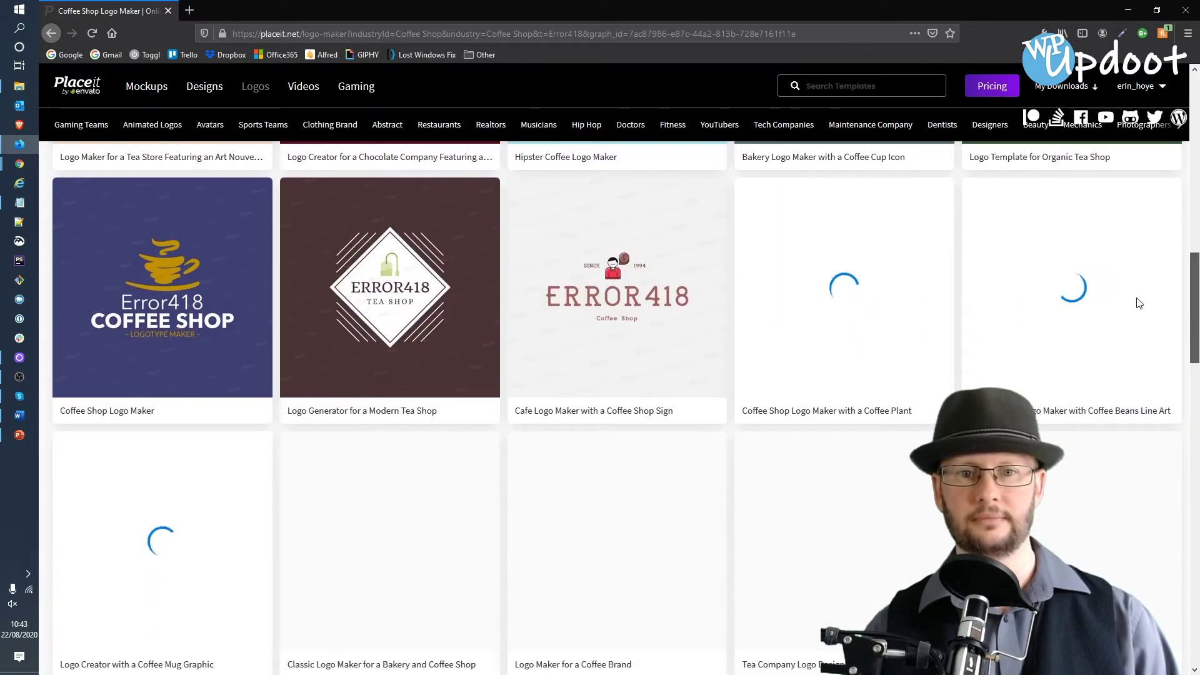
pyautogui.scroll(-1, 1136, 303)
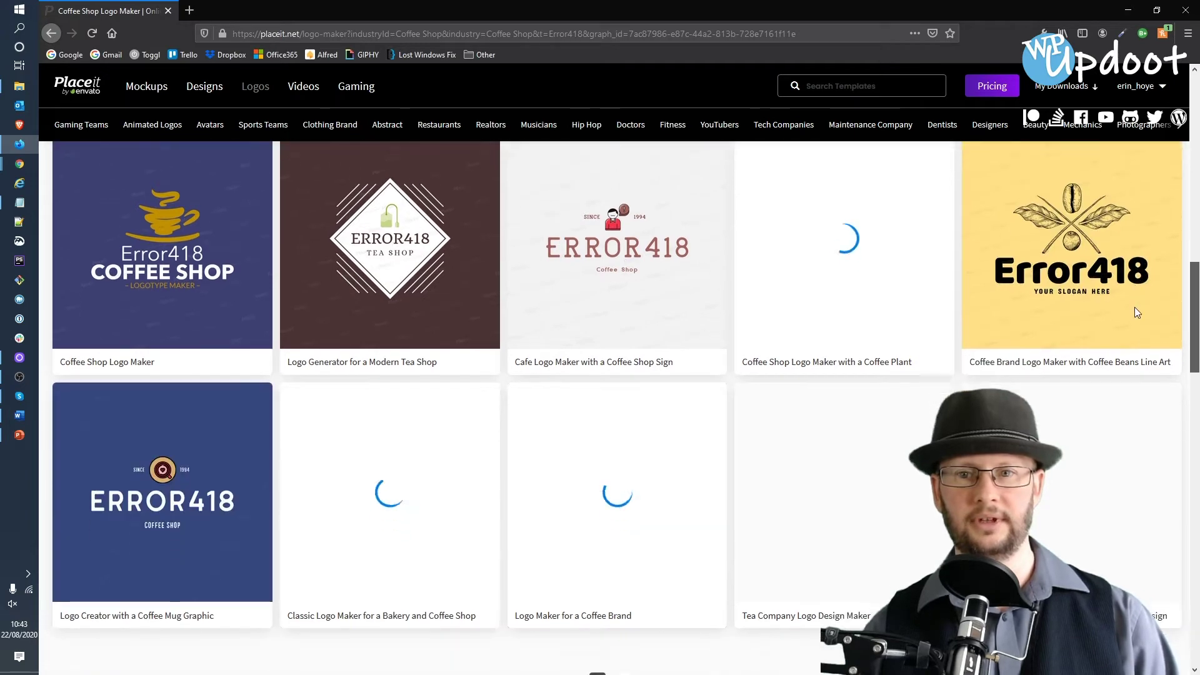
pyautogui.scroll(-2, 1133, 312)
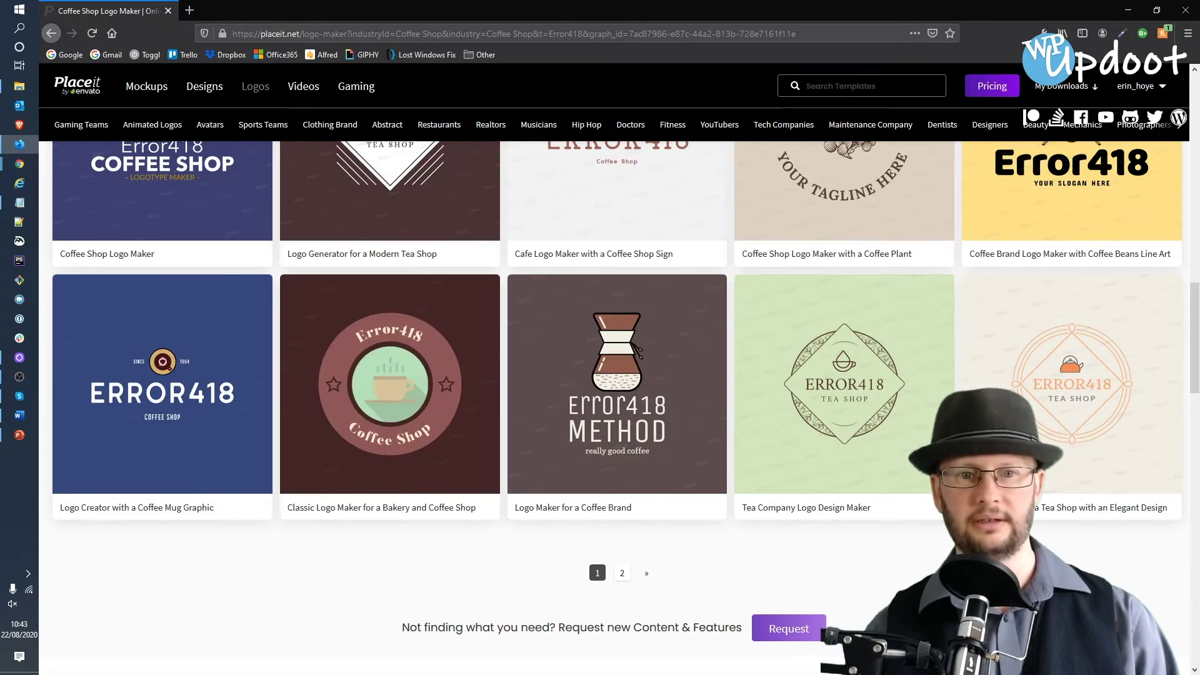
pyautogui.scroll(4, 1193, 337)
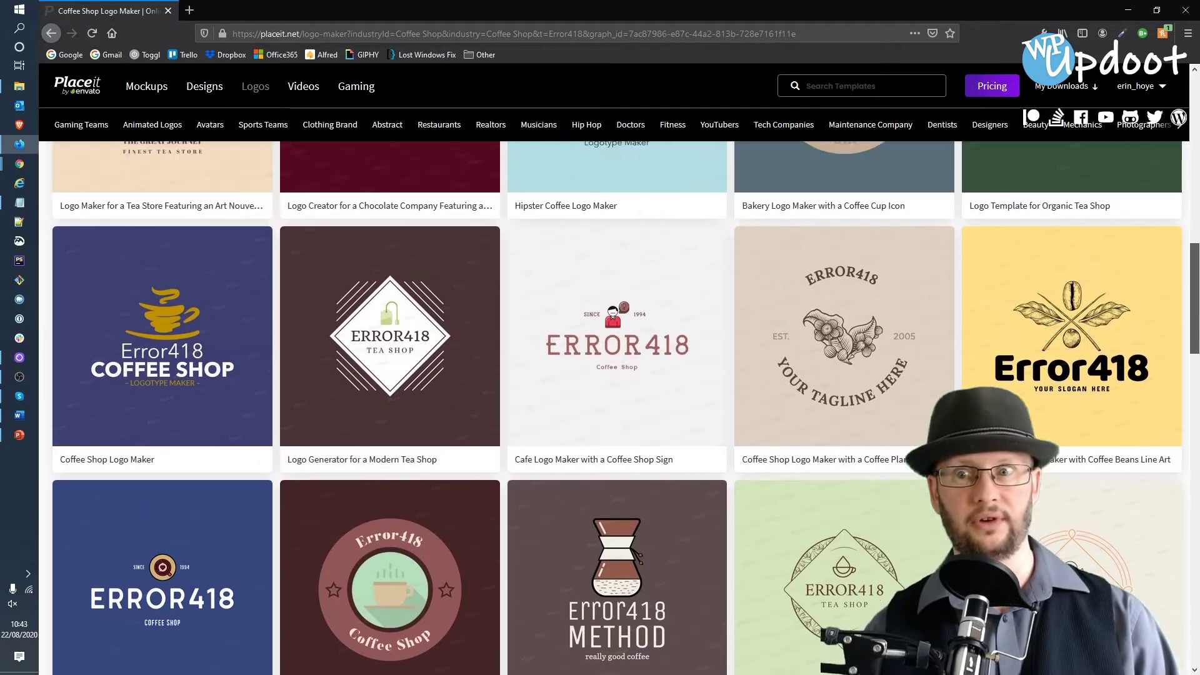
pyautogui.scroll(15, 1193, 338)
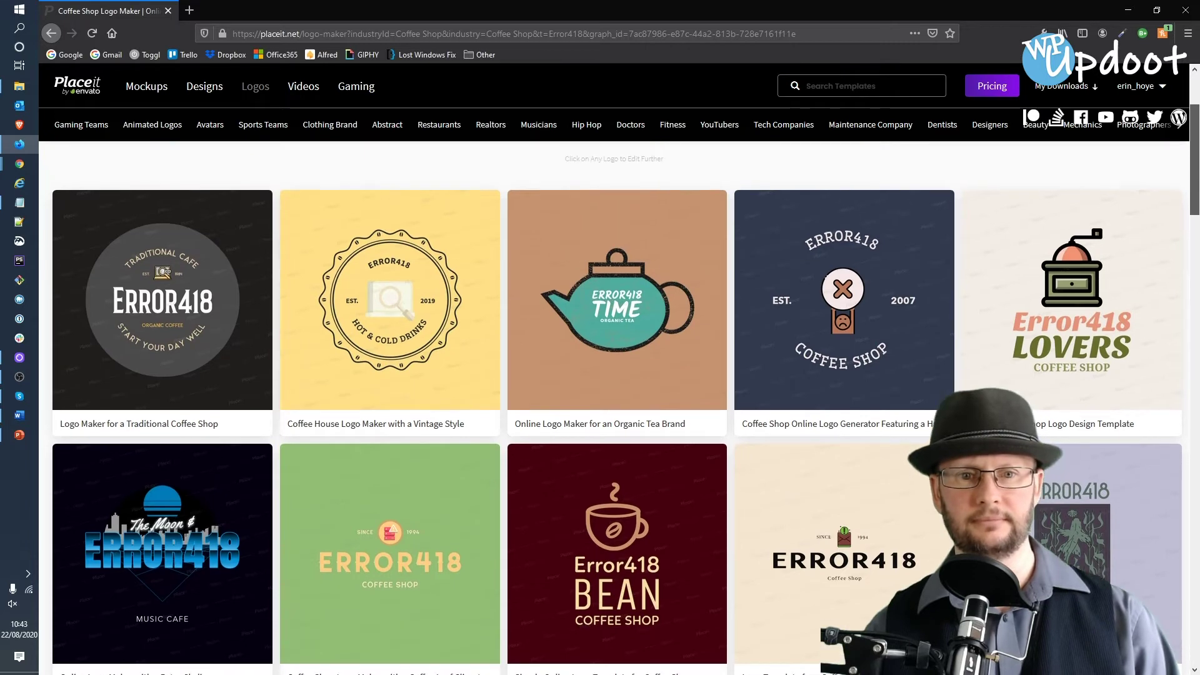
pyautogui.scroll(-2, 618, 407)
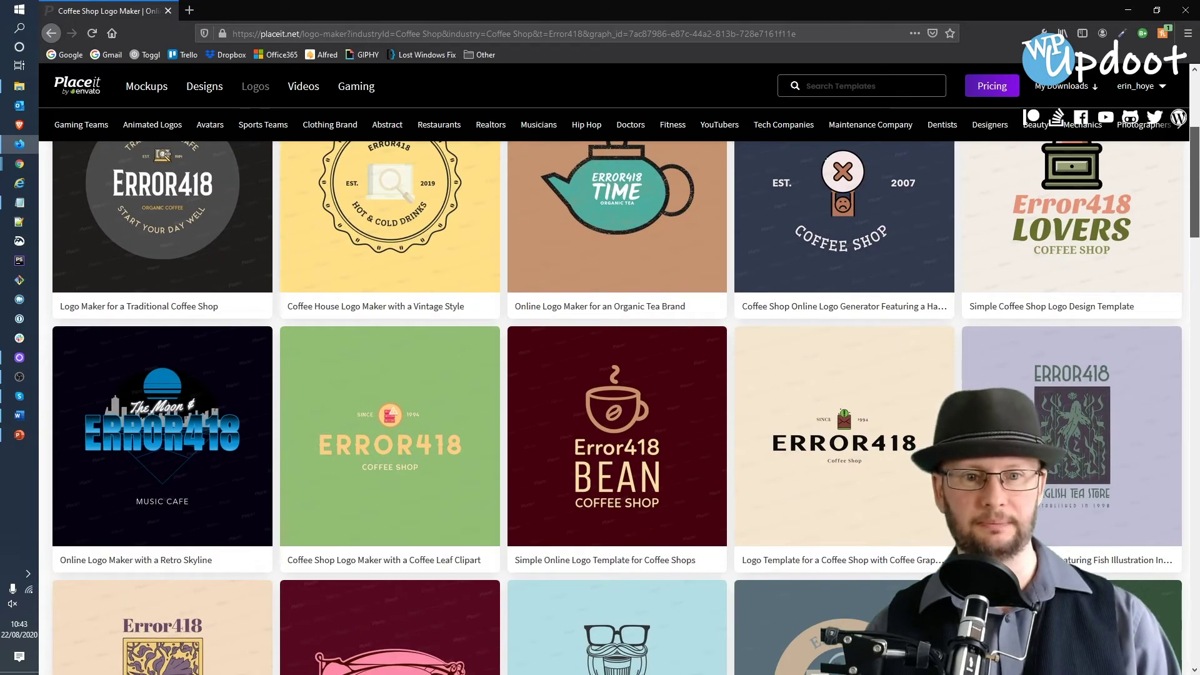
pyautogui.scroll(-2, 619, 406)
pyautogui.scroll(4, 1144, 164)
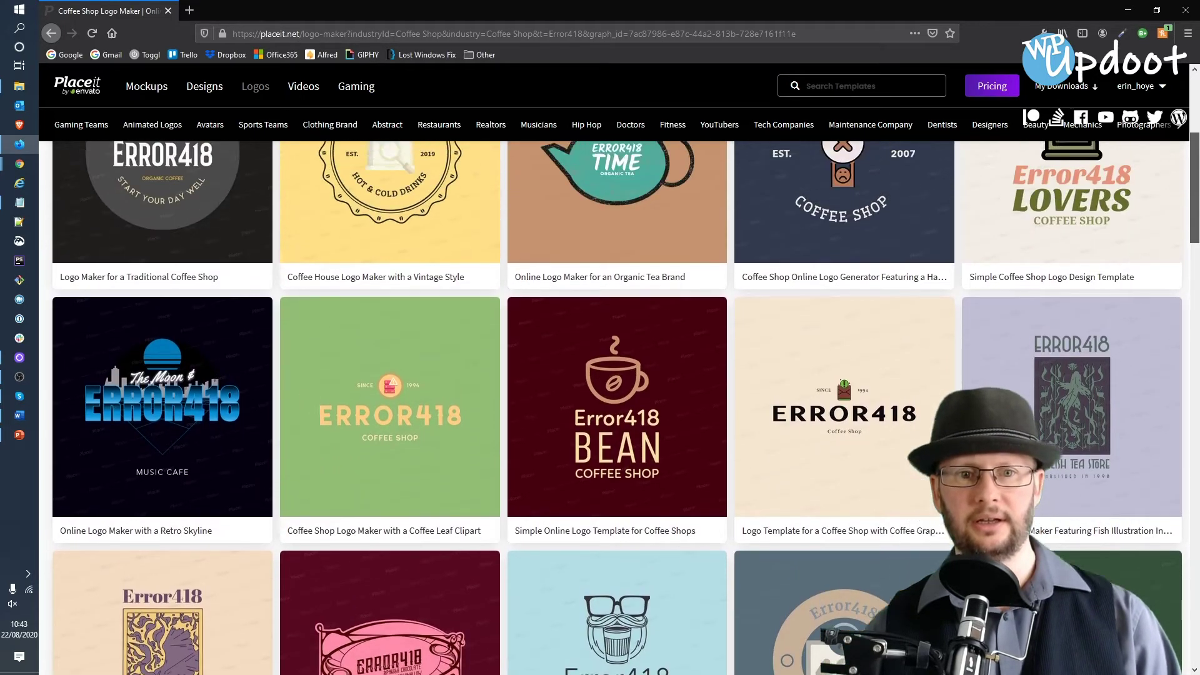
pyautogui.scroll(-1, 1143, 164)
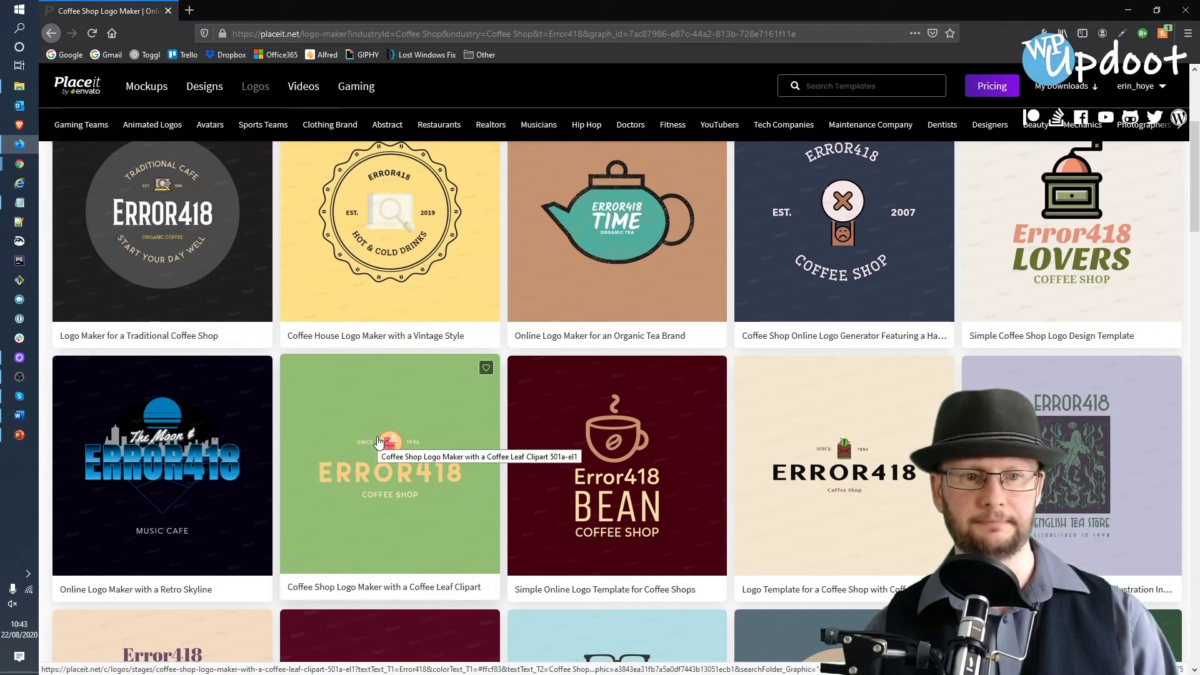
# - Open the Coffee Leaf Clipart Error418 logo for editing and nudge the 1994 text slightly
pyautogui.click(378, 442)
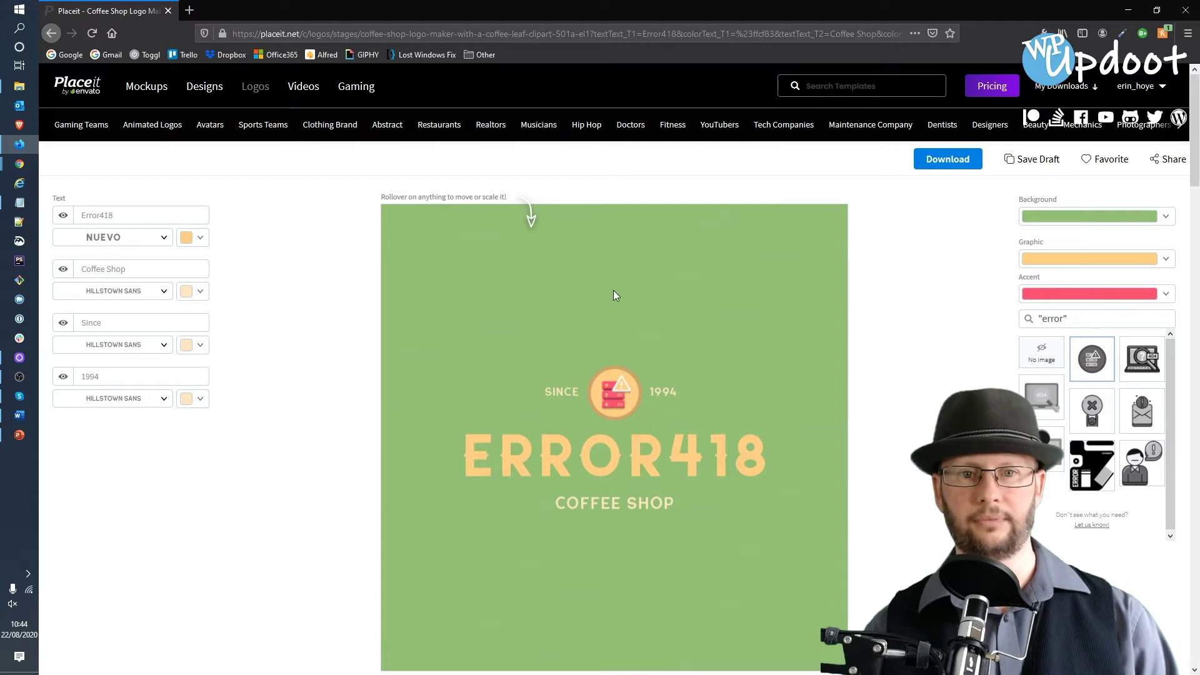
pyautogui.scroll(-2, 615, 306)
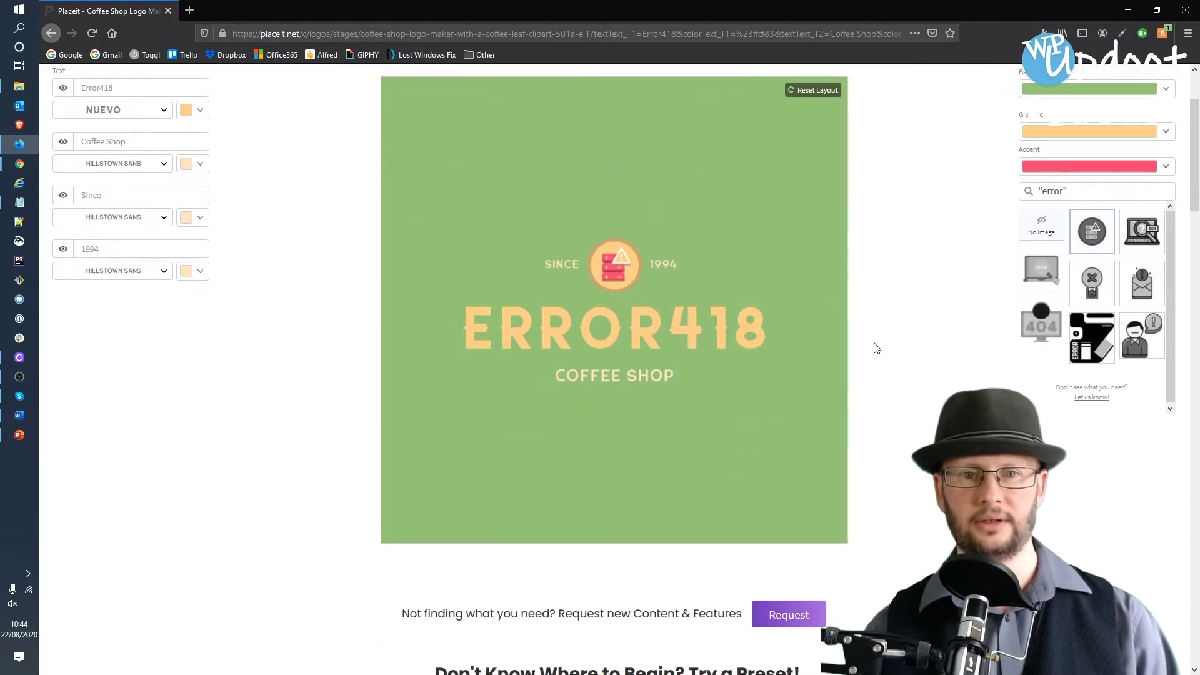
pyautogui.moveTo(658, 267); pyautogui.dragTo(659, 278)
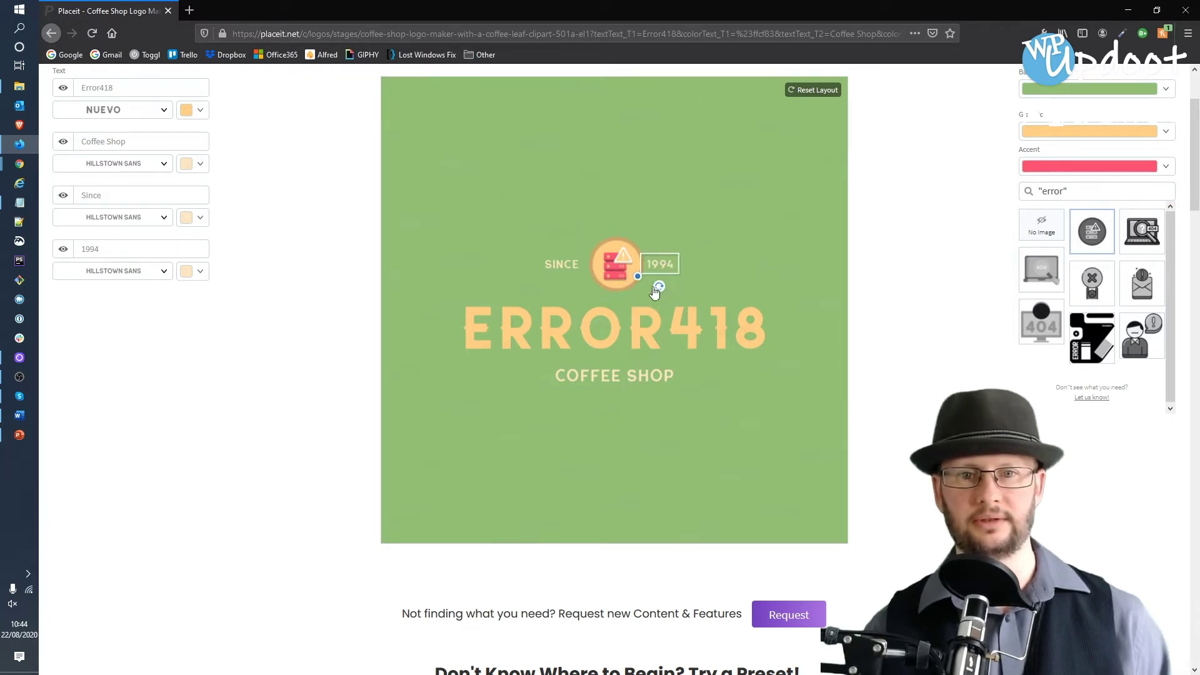
pyautogui.click(561, 264)
pyautogui.click(536, 320)
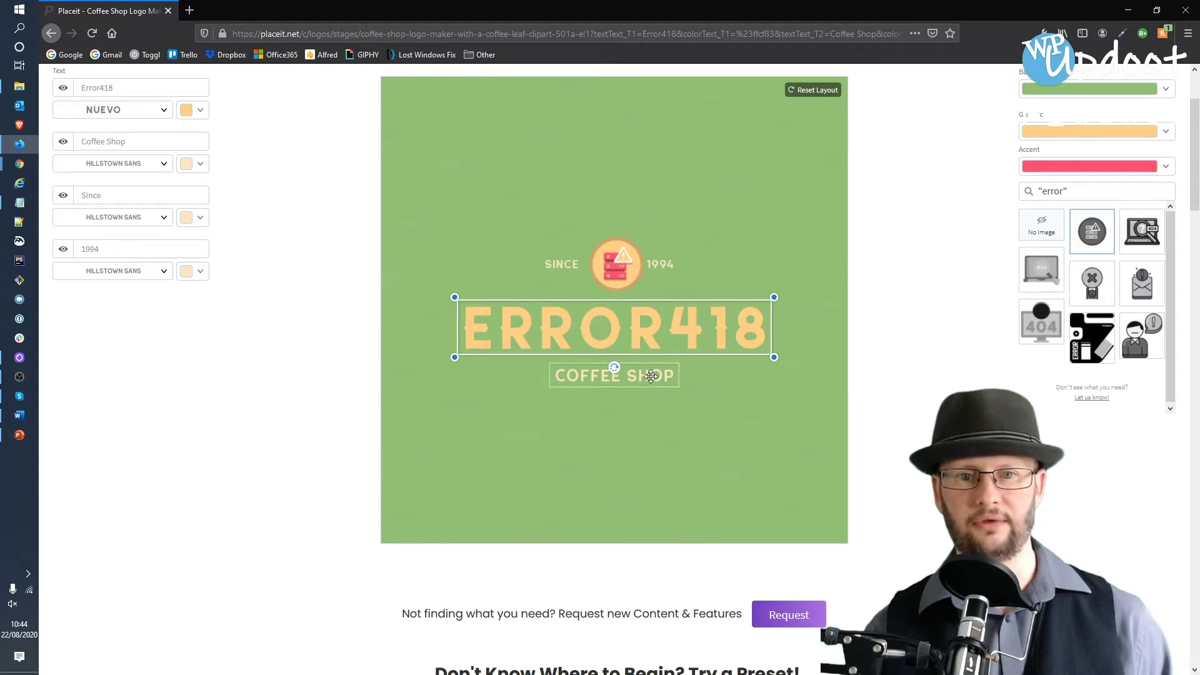
pyautogui.click(651, 377)
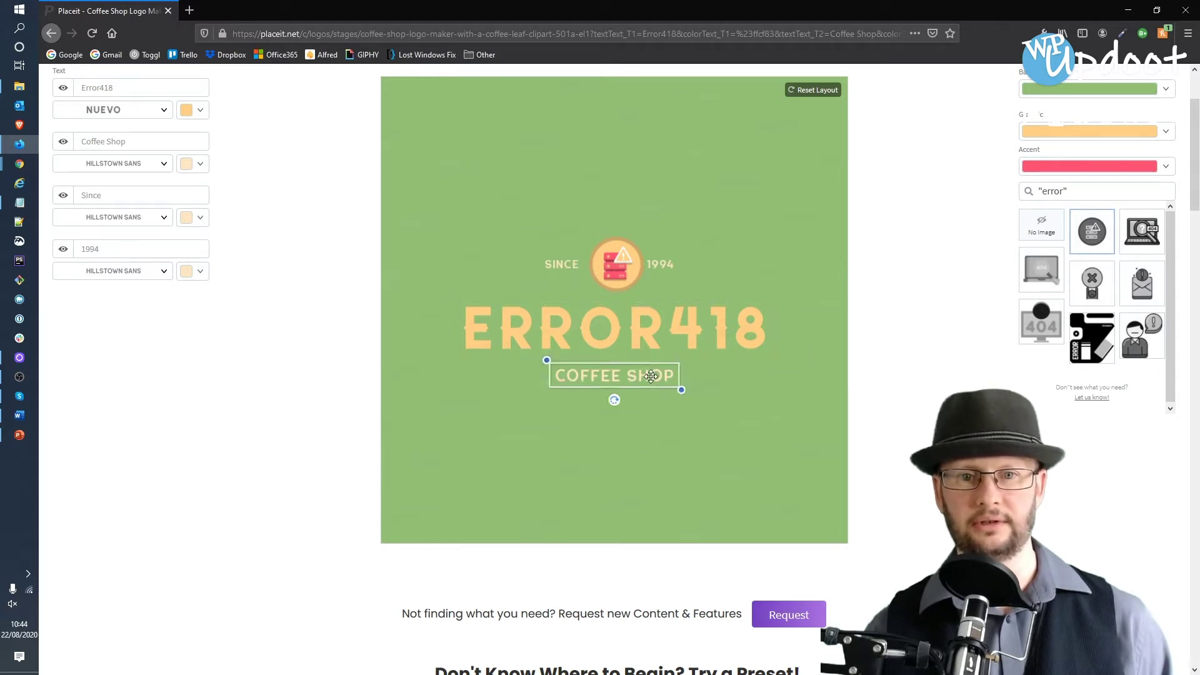
pyautogui.click(788, 232)
# - Set the logo background to dark charcoal after trying pale pink and green
pyautogui.scroll(2, 974, 224)
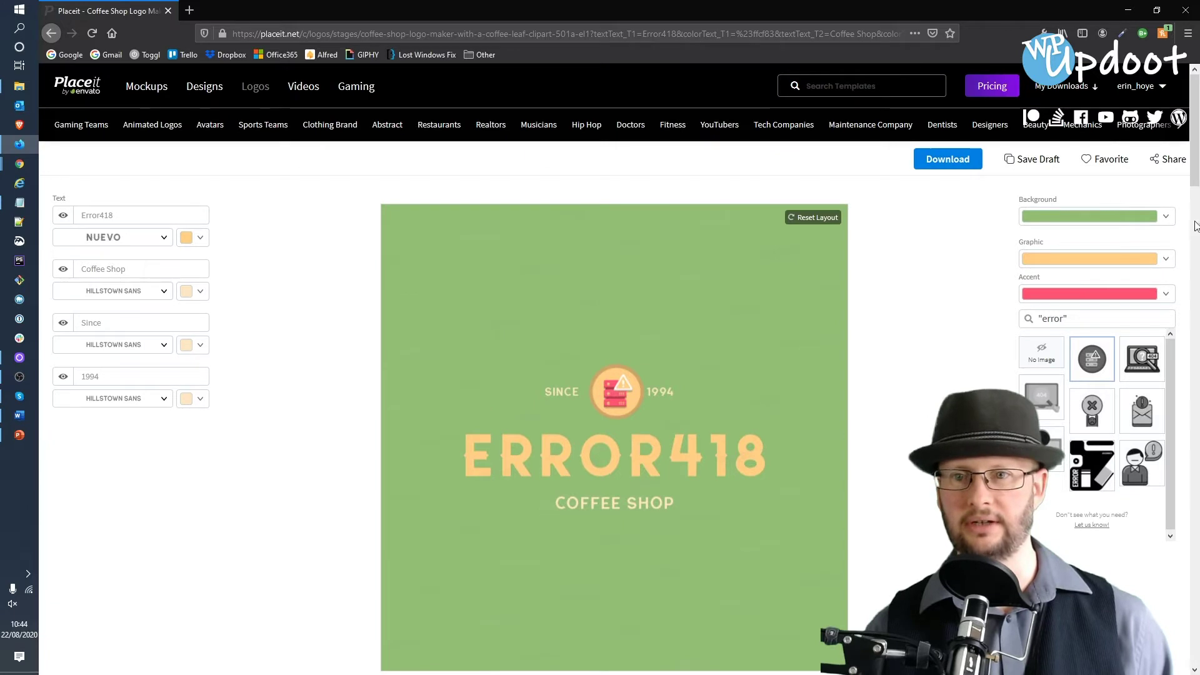
pyautogui.click(1166, 215)
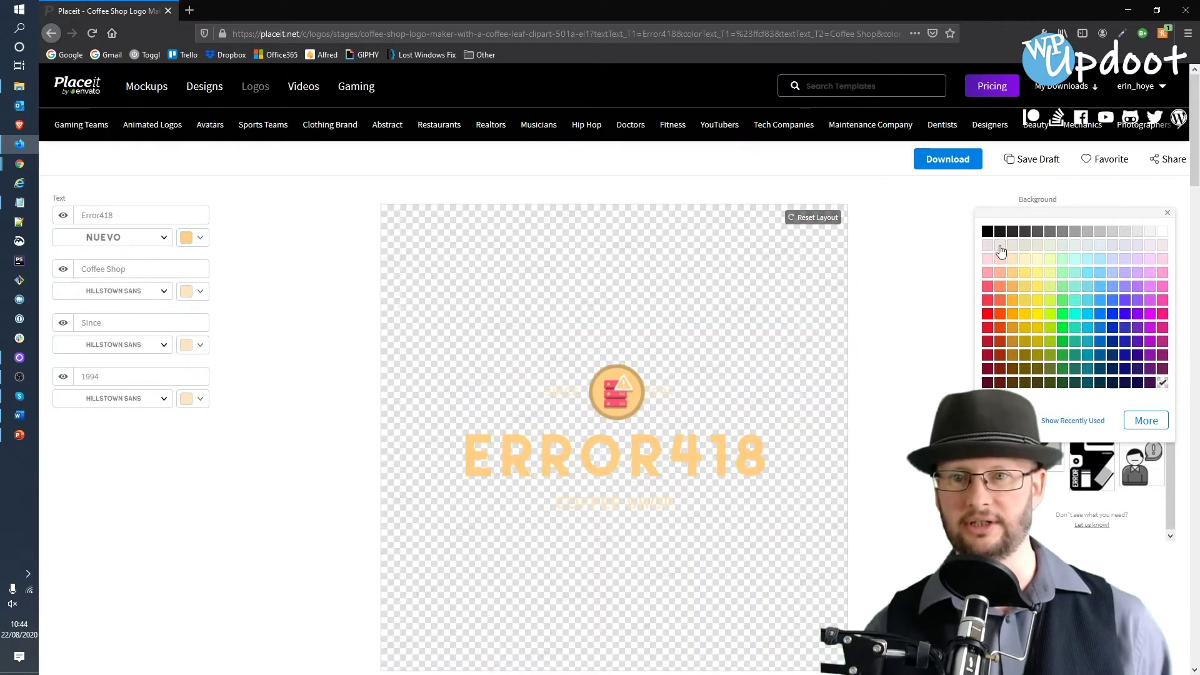
pyautogui.click(987, 246)
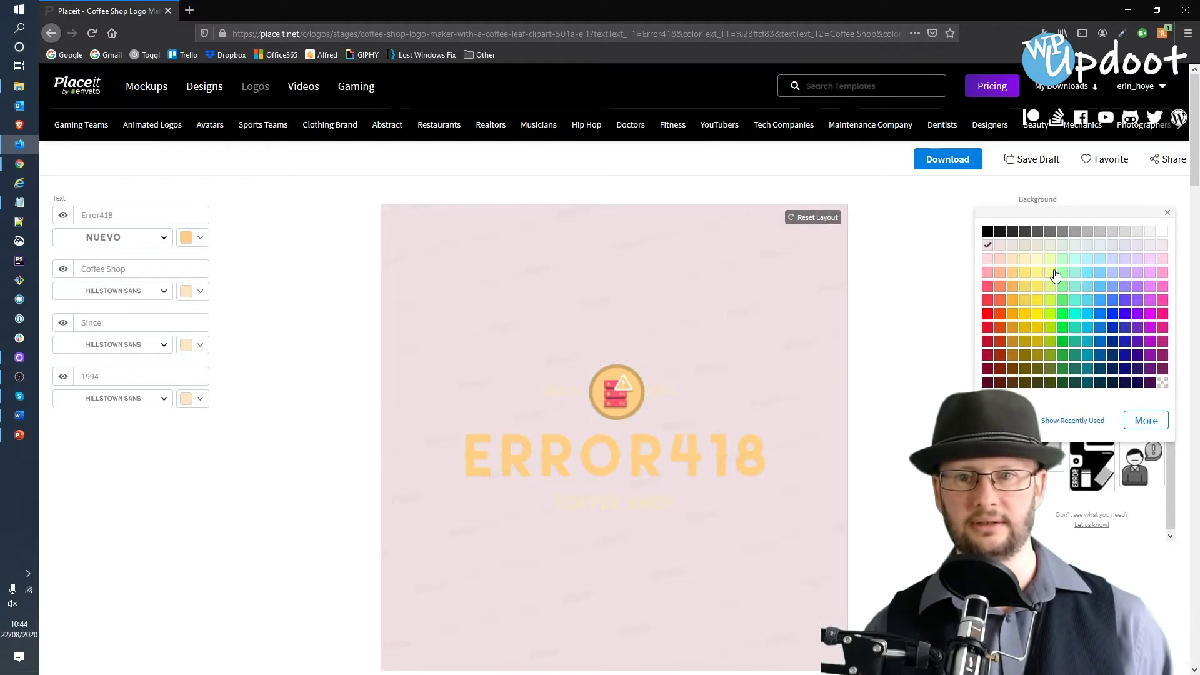
pyautogui.click(1063, 300)
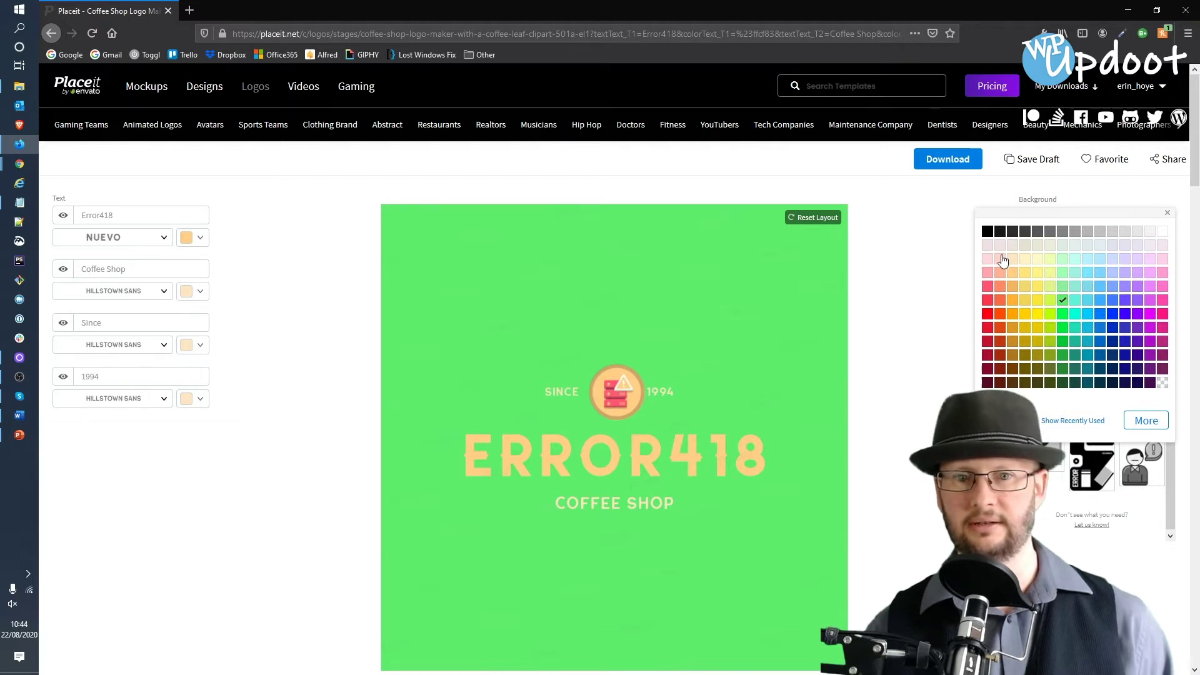
pyautogui.click(1012, 231)
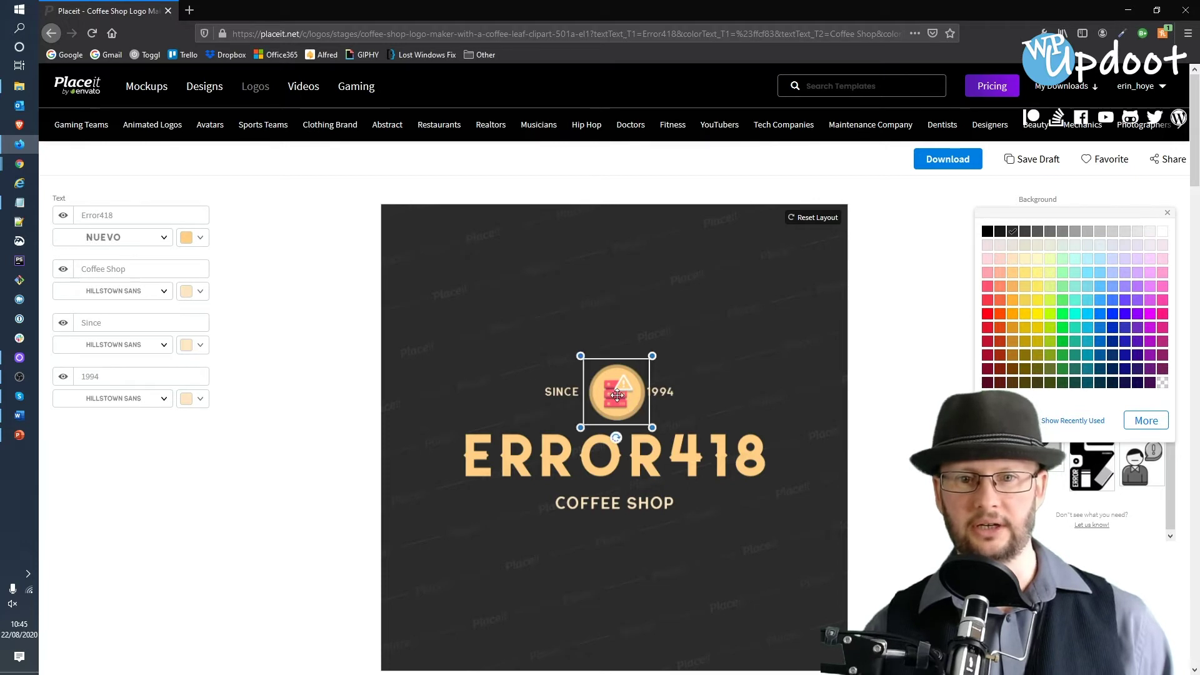
pyautogui.click(899, 417)
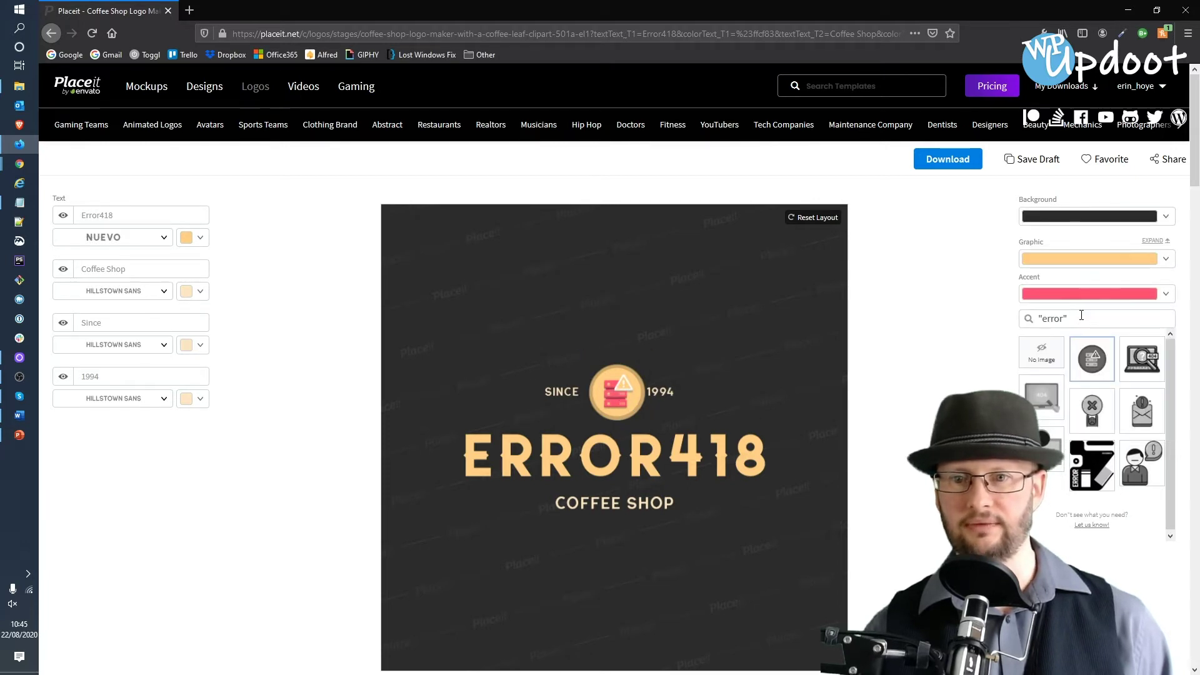
# - Search icons for 'coffee cup' and swap the error-themed graphic for the coffee cup
pyautogui.click(1041, 320)
pyautogui.write('coffe')
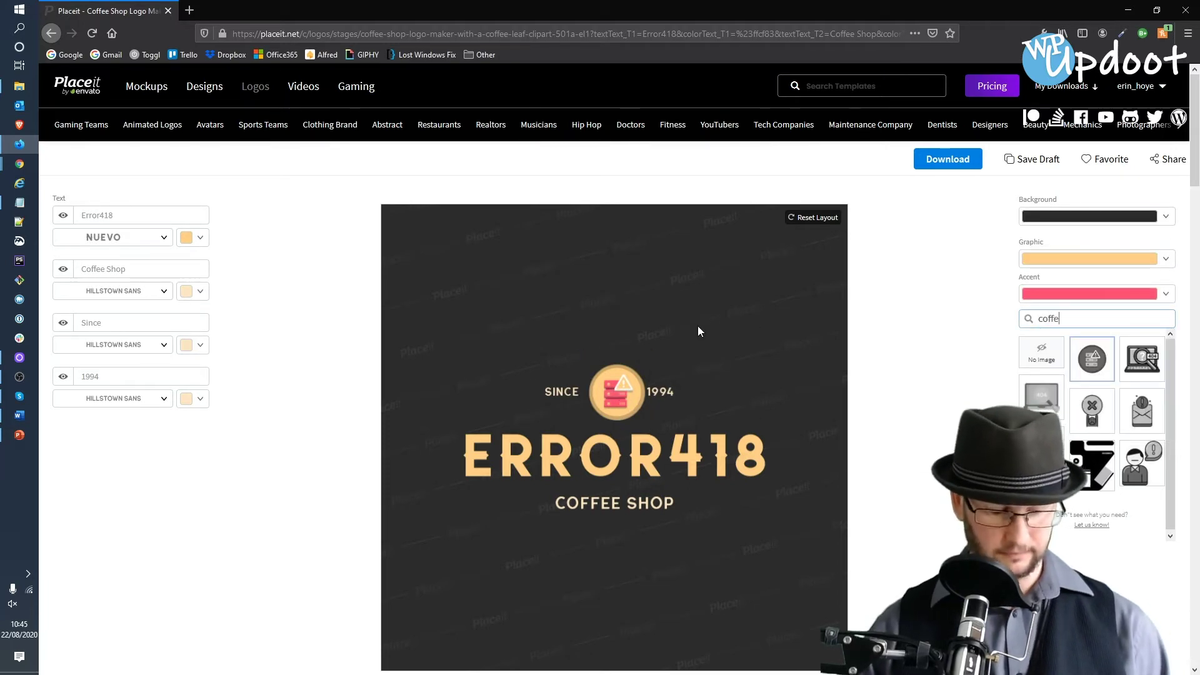
pyautogui.write('e c')
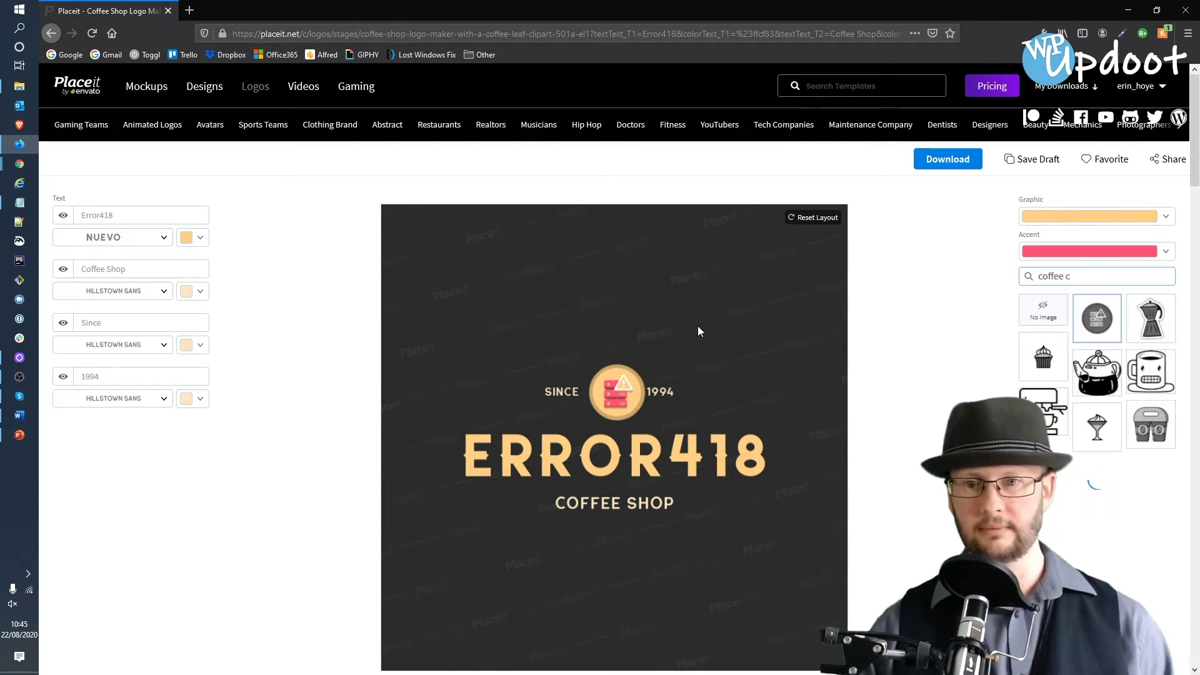
pyautogui.write('up')
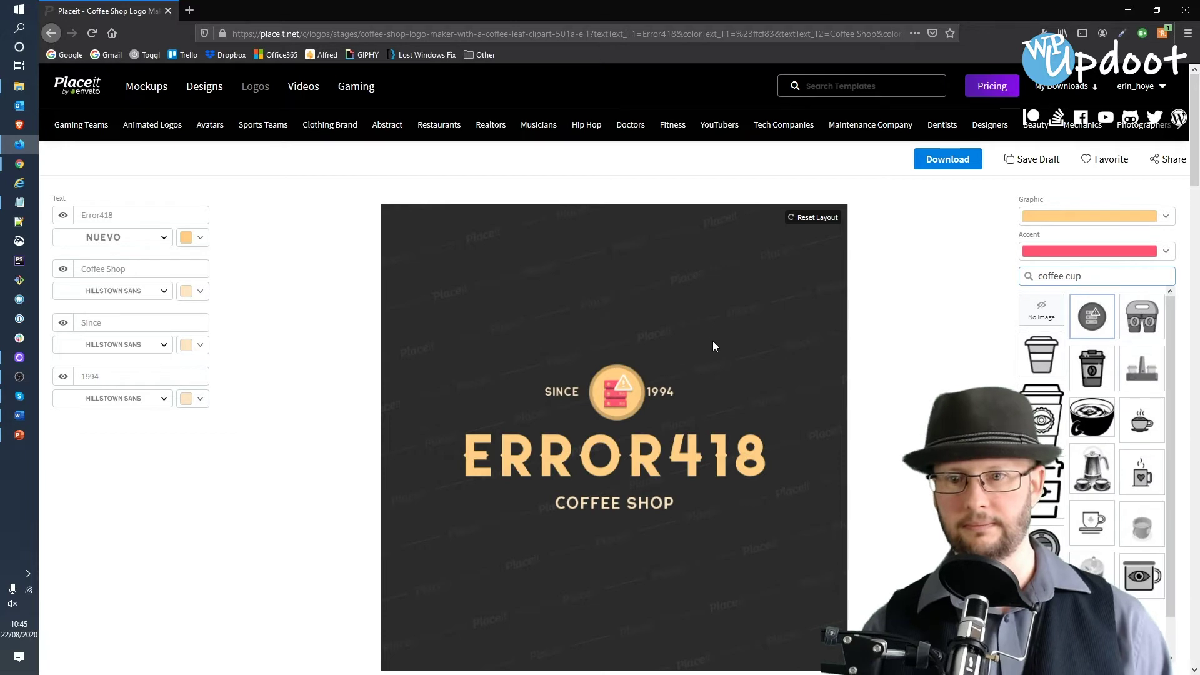
pyautogui.scroll(-5, 1140, 470)
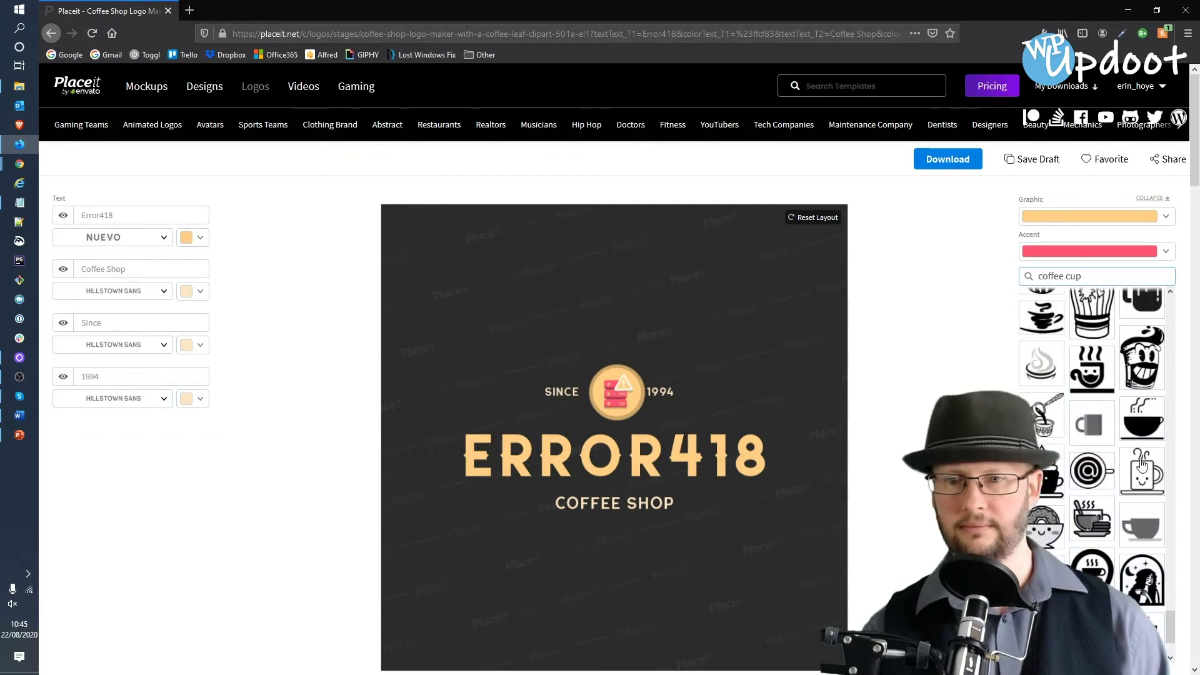
pyautogui.click(1140, 502)
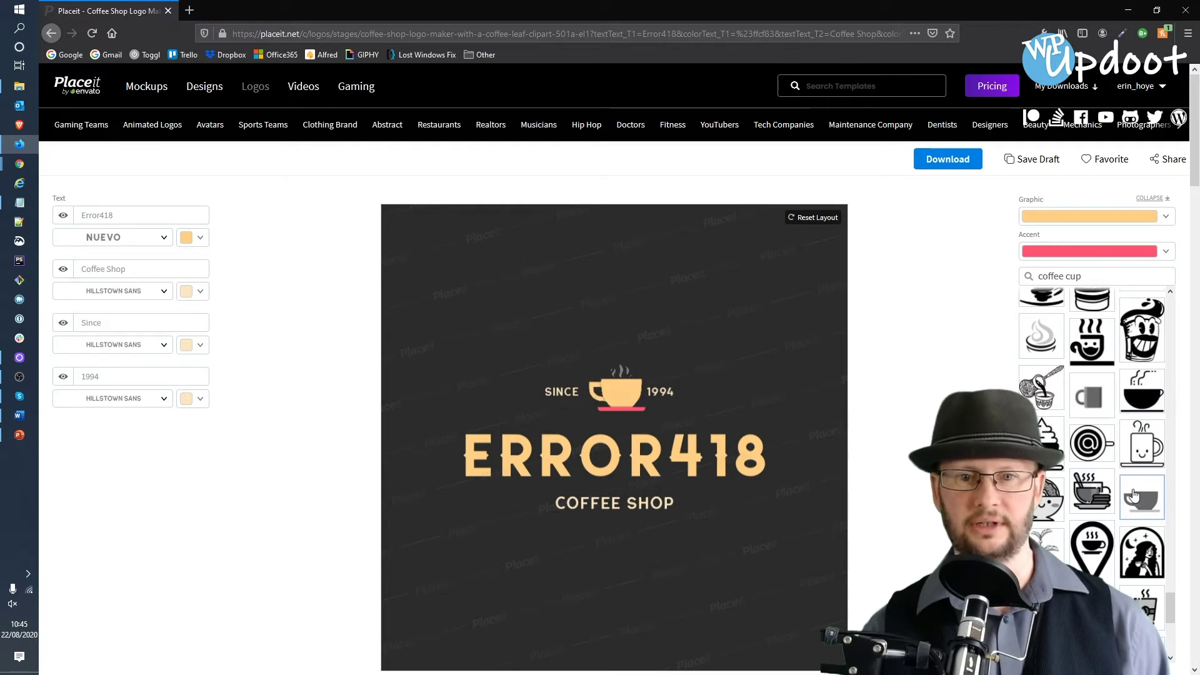
pyautogui.click(616, 391)
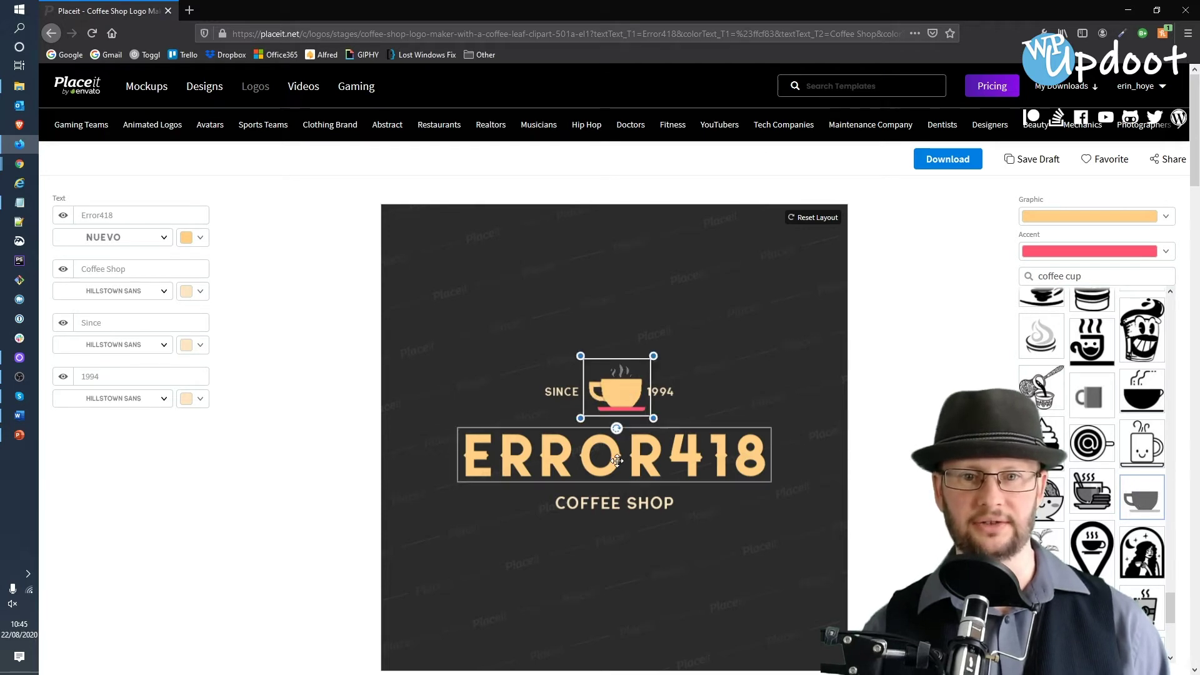
# - Change the coffee cup graphic colour to olive
pyautogui.click(1021, 241)
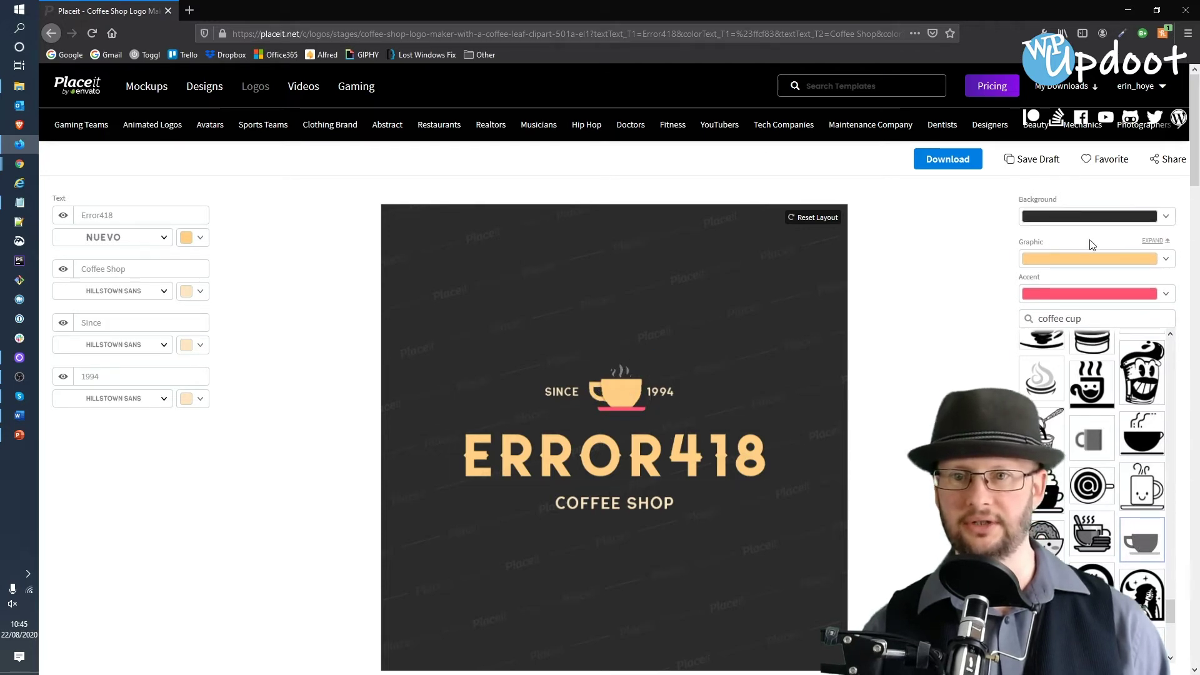
pyautogui.click(1118, 262)
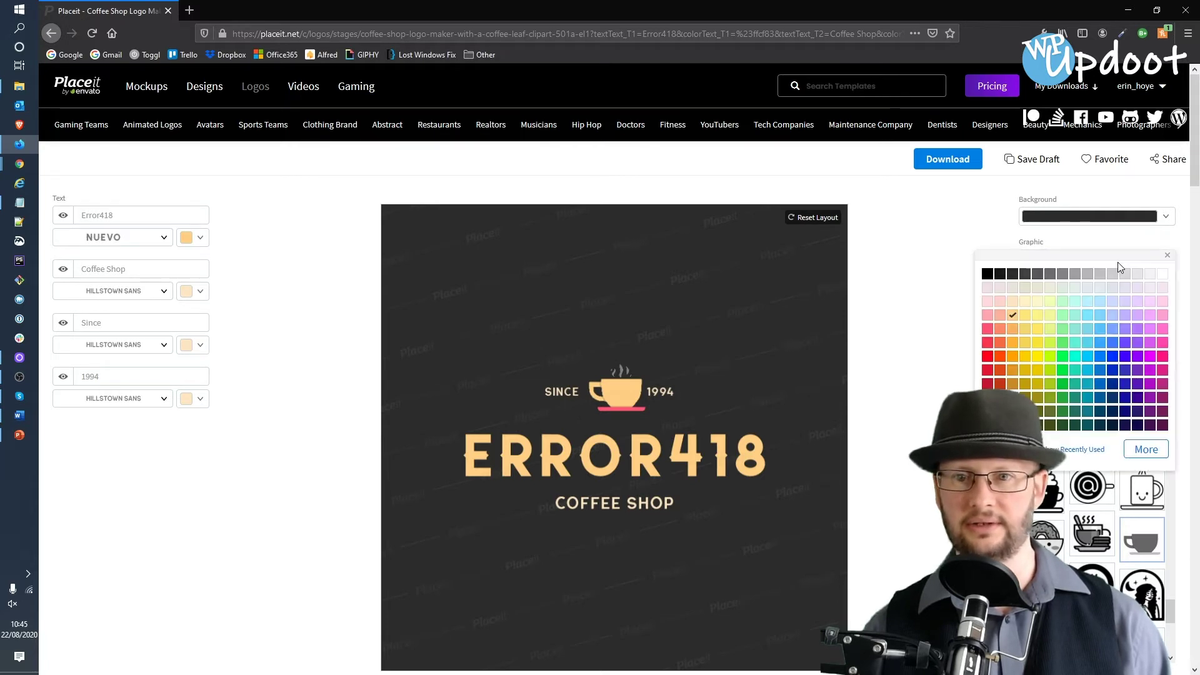
pyautogui.click(1048, 410)
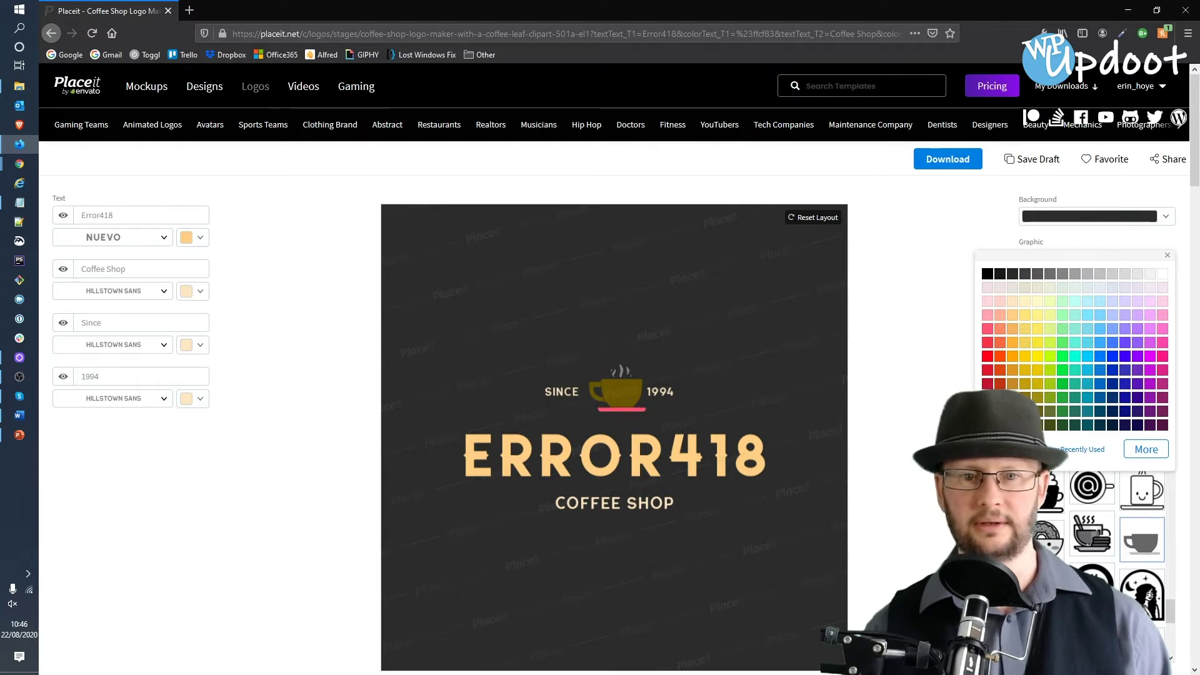
# - Move the coffee cup slightly up and left between SINCE and 1994
pyautogui.click(609, 386)
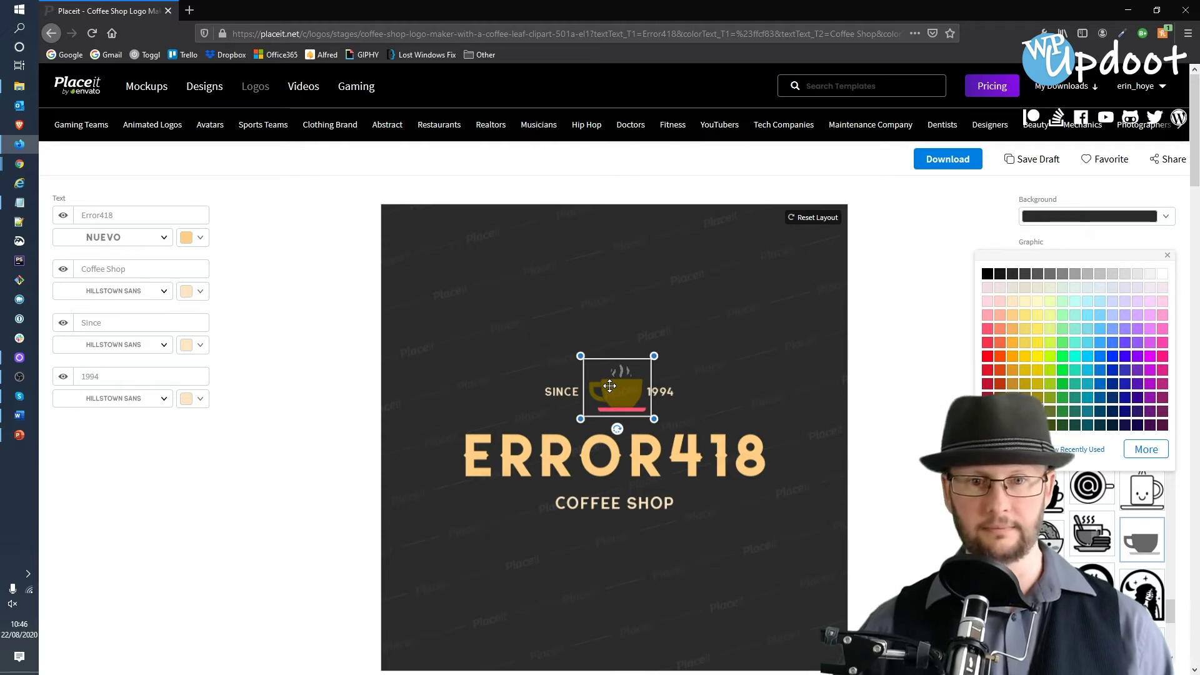
pyautogui.moveTo(610, 386); pyautogui.dragTo(605, 384)
pyautogui.click(545, 391)
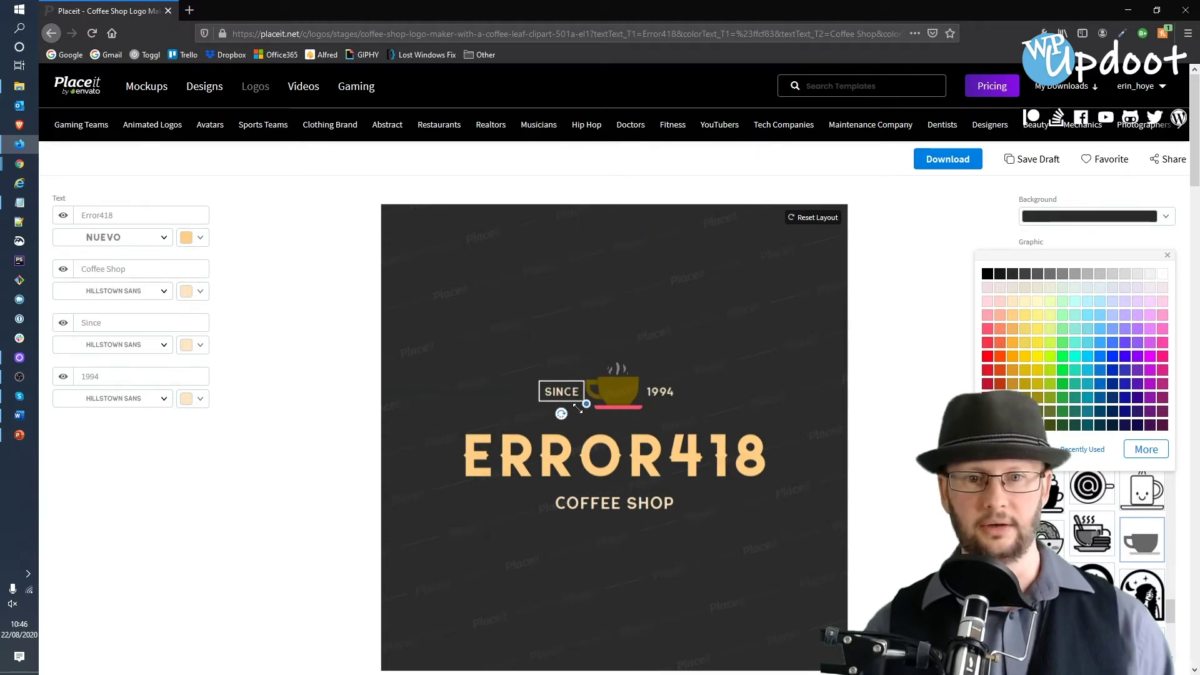
pyautogui.doubleClick(114, 325)
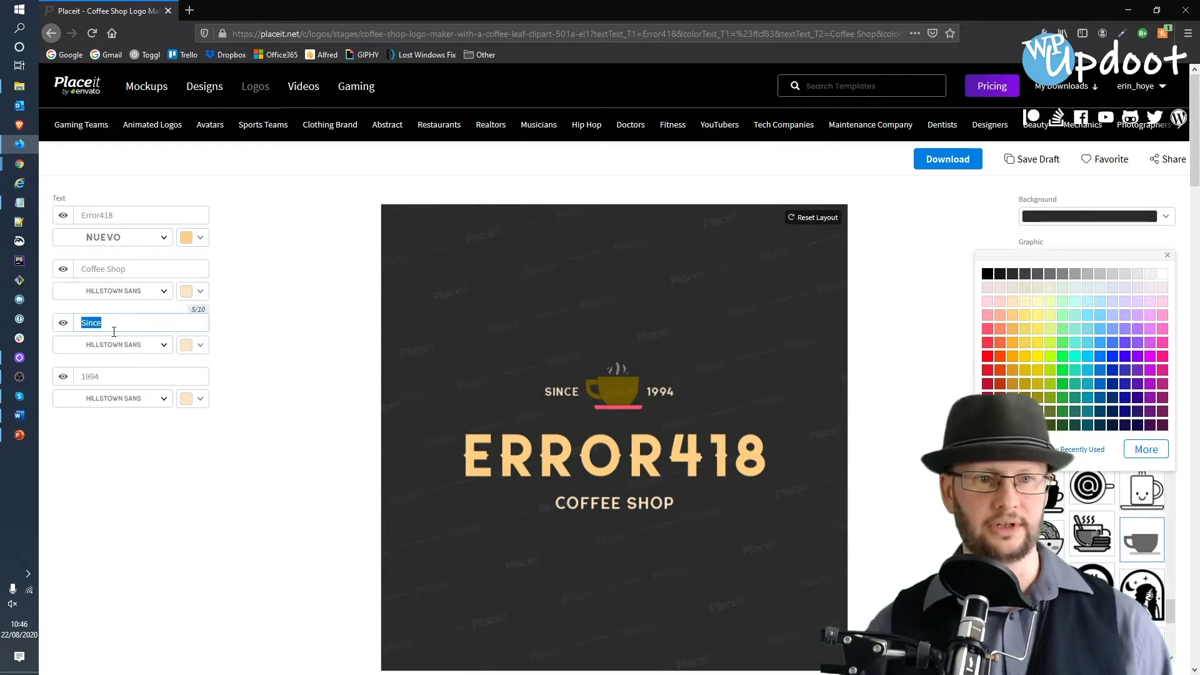
# - Replace the SINCE and 1994 texts with Canary and Wharf
pyautogui.click(144, 320)
pyautogui.write('Cana')
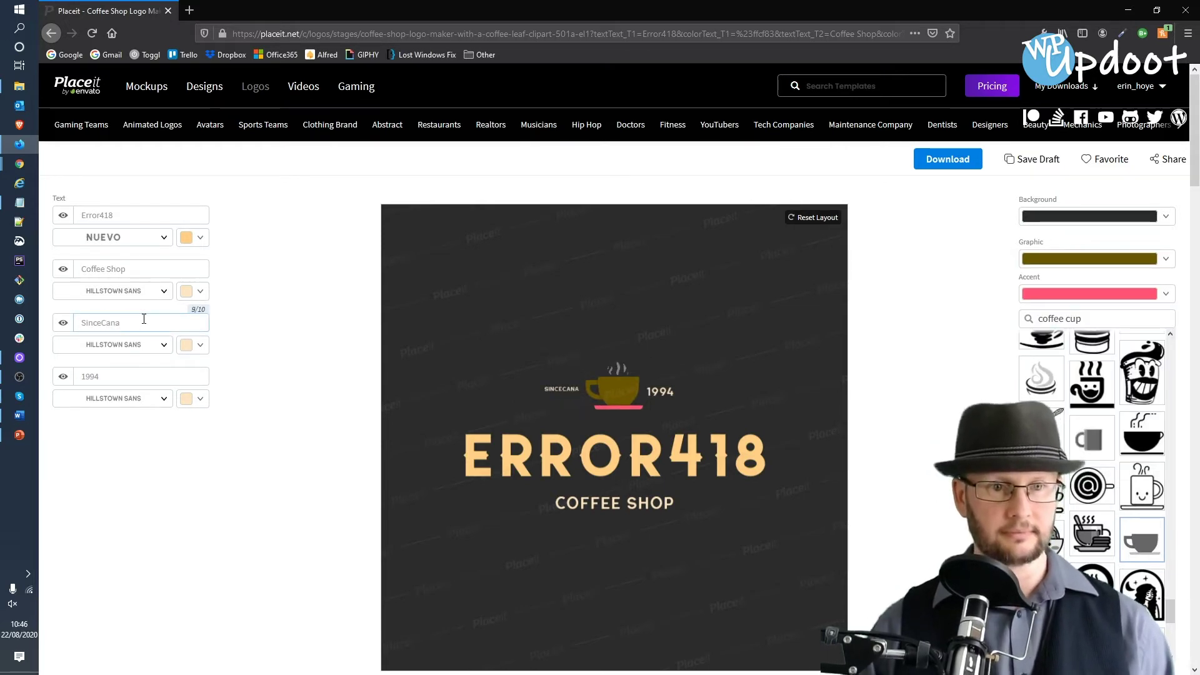
pyautogui.doubleClick(144, 319)
pyautogui.write('Ca')
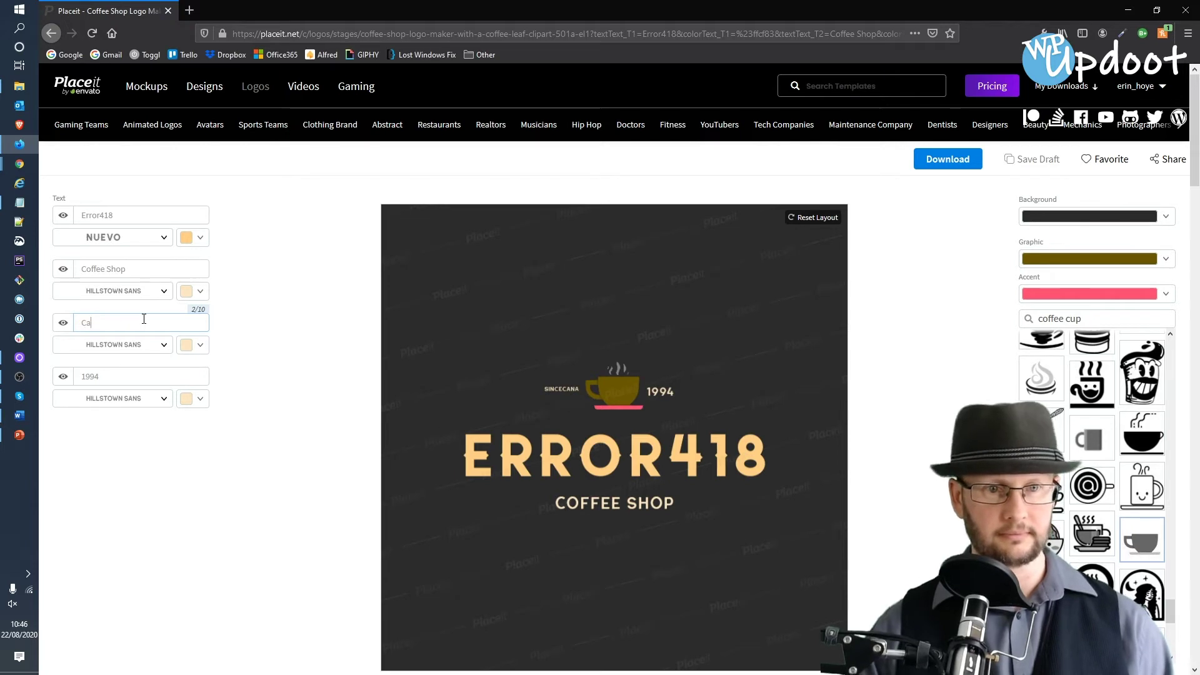
pyautogui.write('nary')
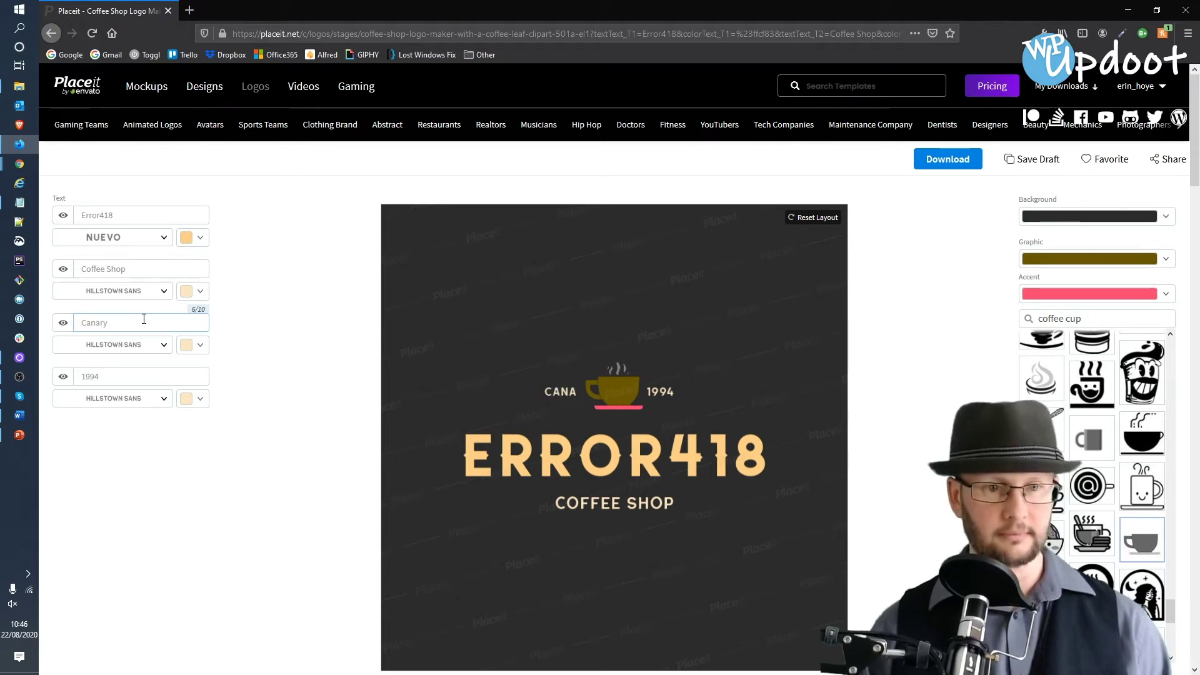
pyautogui.click(119, 378)
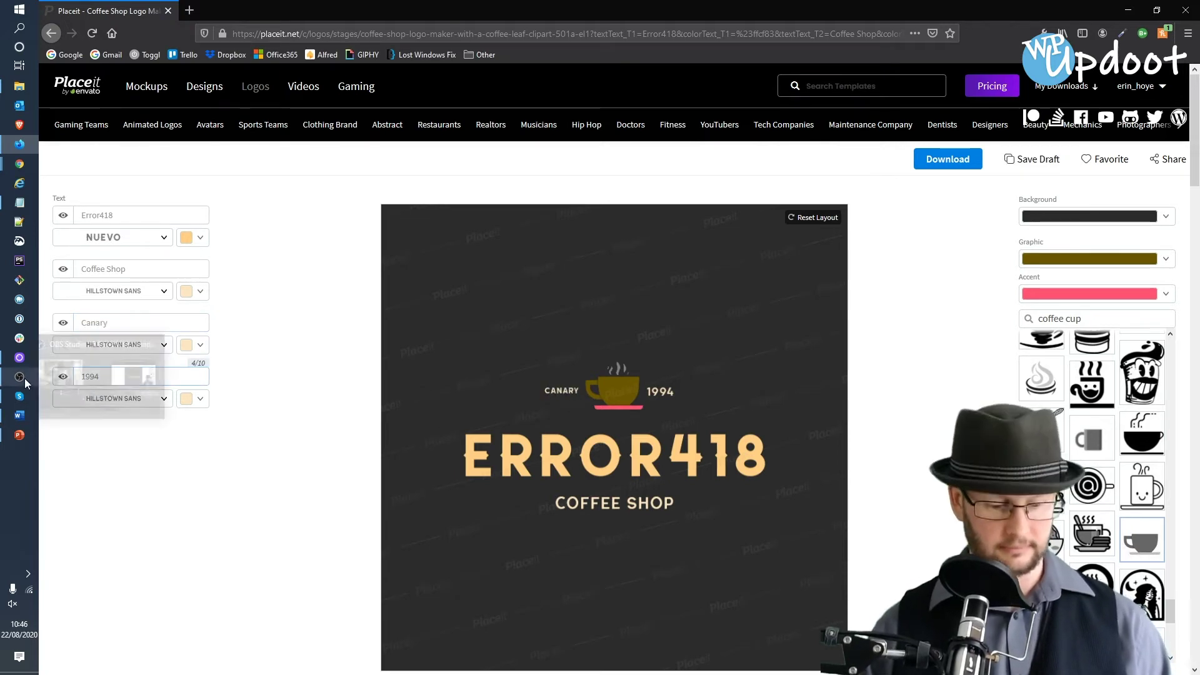
pyautogui.press('BackSpace')
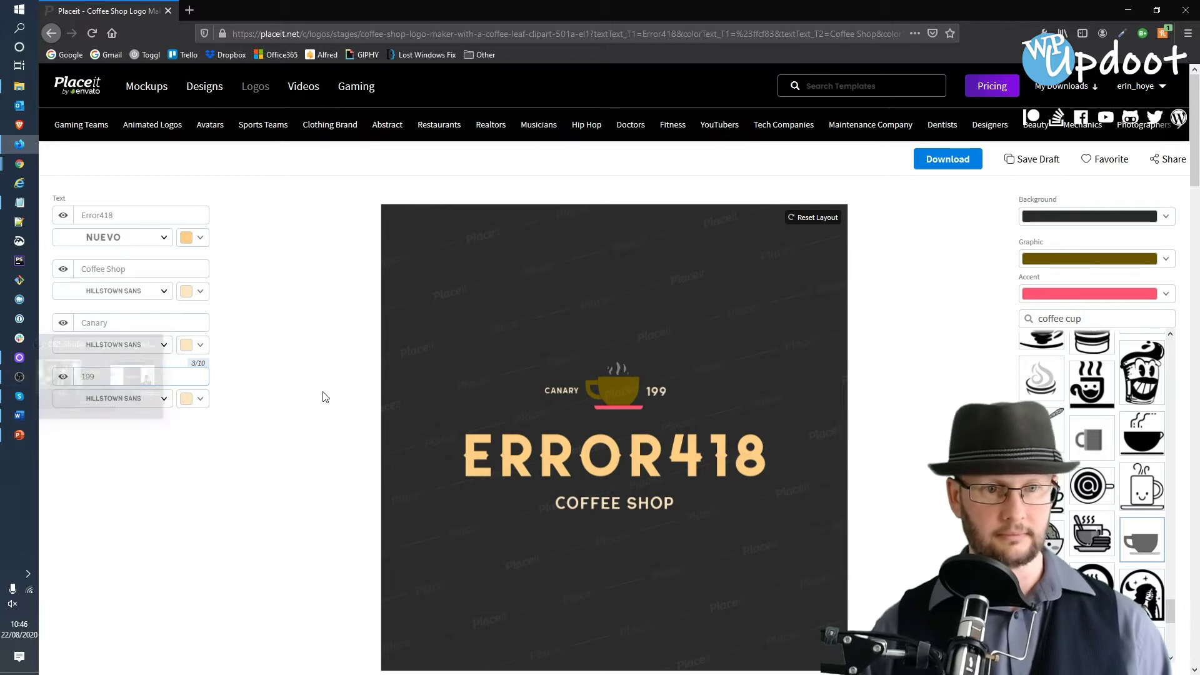
pyautogui.press('BackSpace')
pyautogui.press('BackSpace')
pyautogui.press('BackSpace')
pyautogui.write('Wharf')
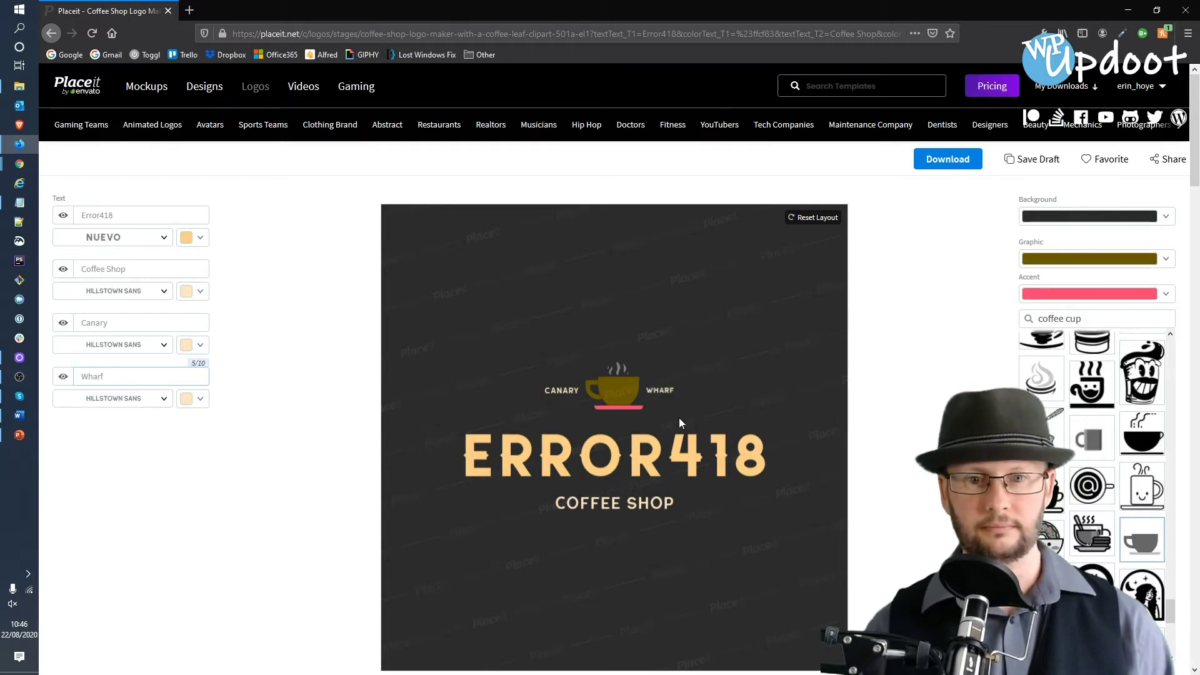
# - Resize WHARF to match CANARY and line it up beside the cup
pyautogui.click(673, 392)
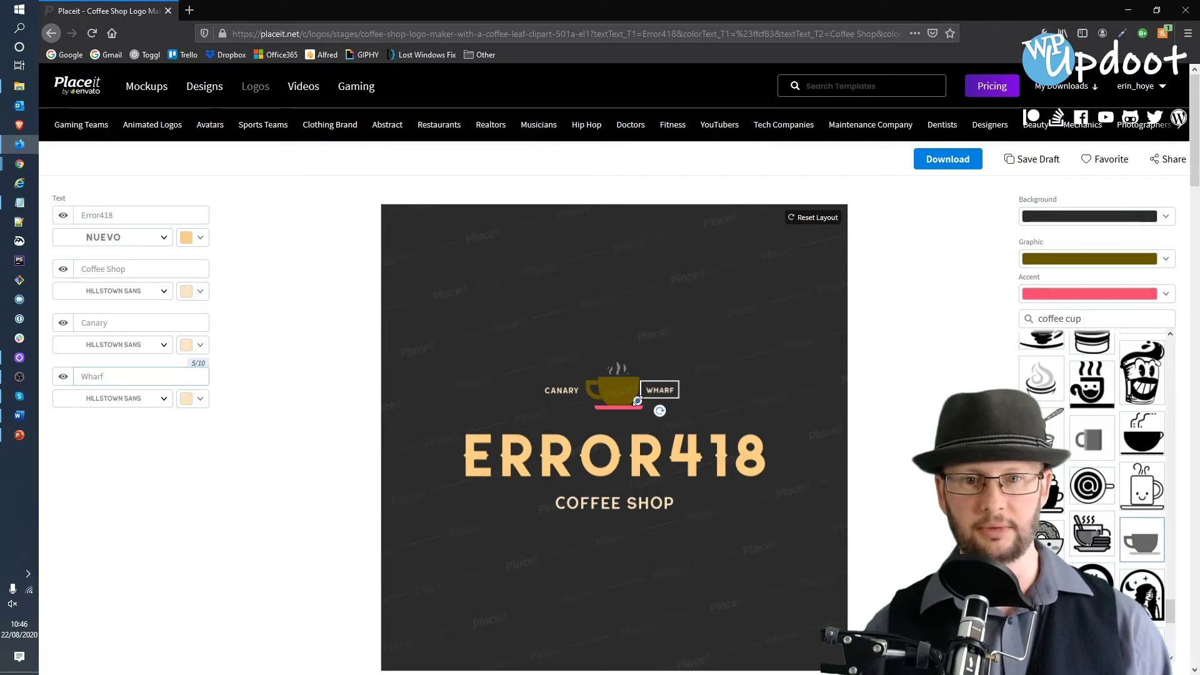
pyautogui.moveTo(638, 401); pyautogui.dragTo(633, 401)
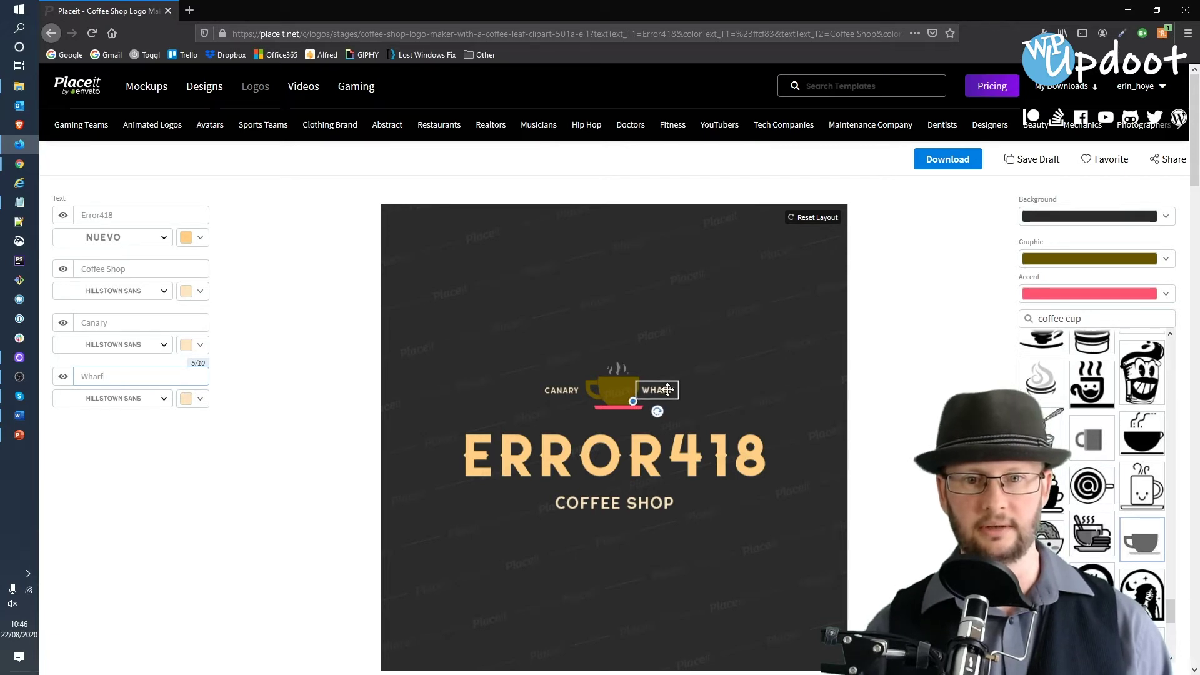
pyautogui.click(553, 390)
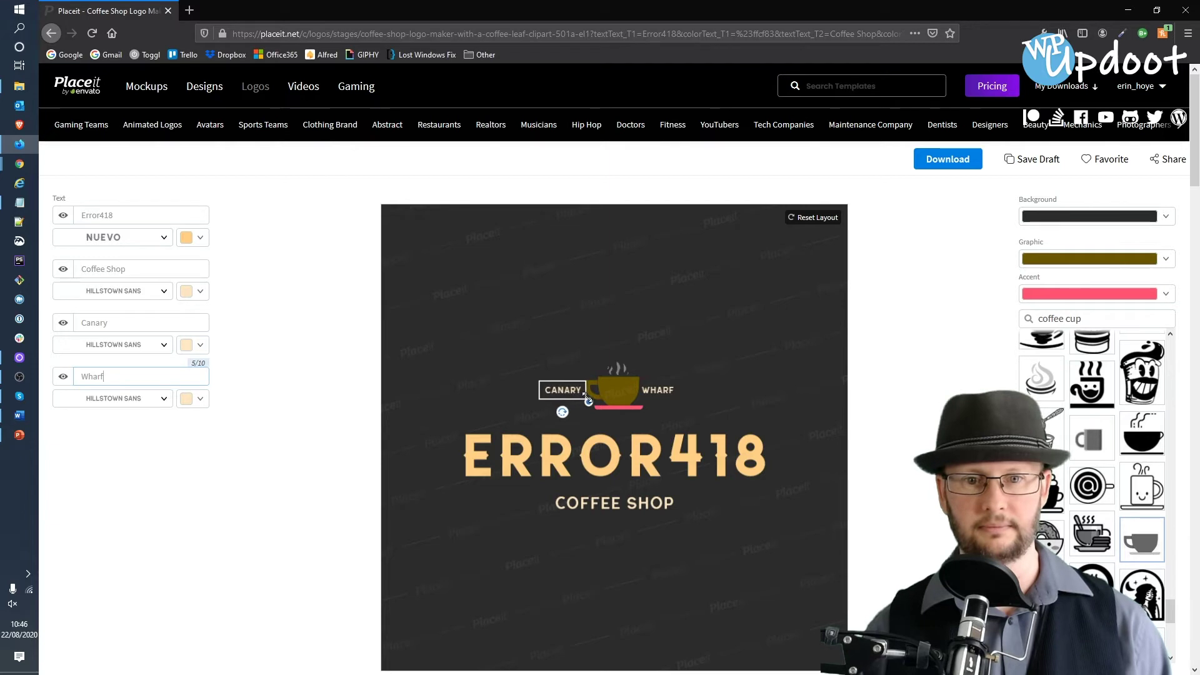
pyautogui.moveTo(659, 391); pyautogui.dragTo(666, 392)
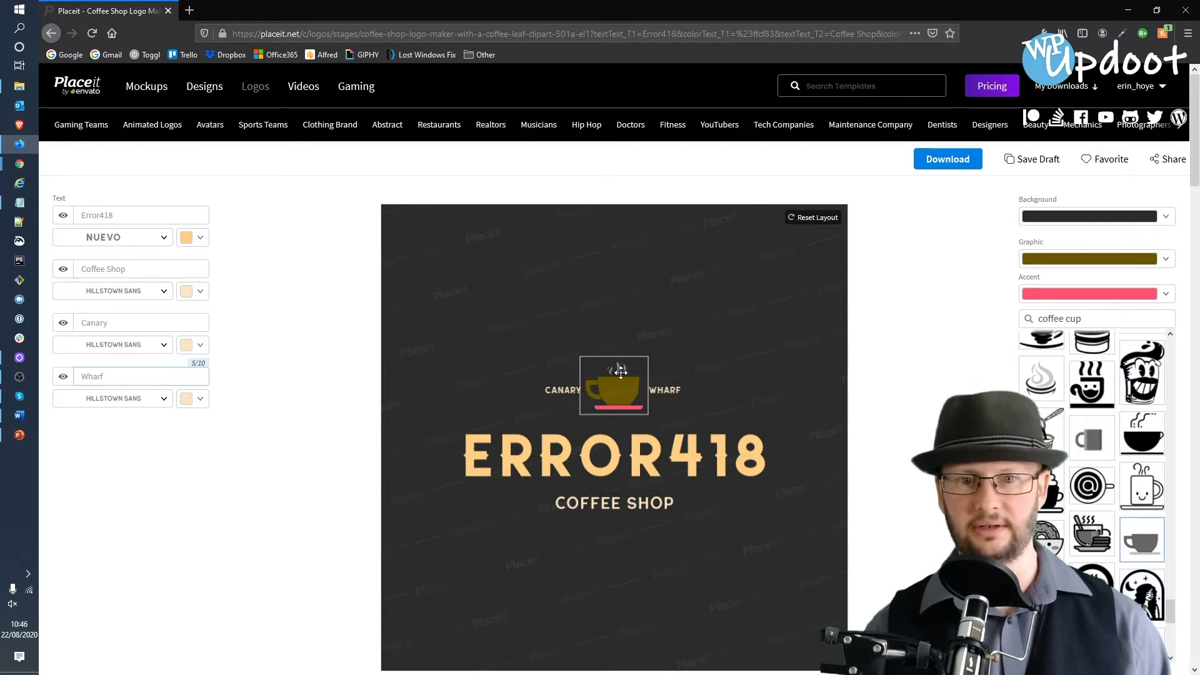
# - Change the coffee cup graphic colour from gold to peach
pyautogui.click(1166, 259)
pyautogui.click(707, 456)
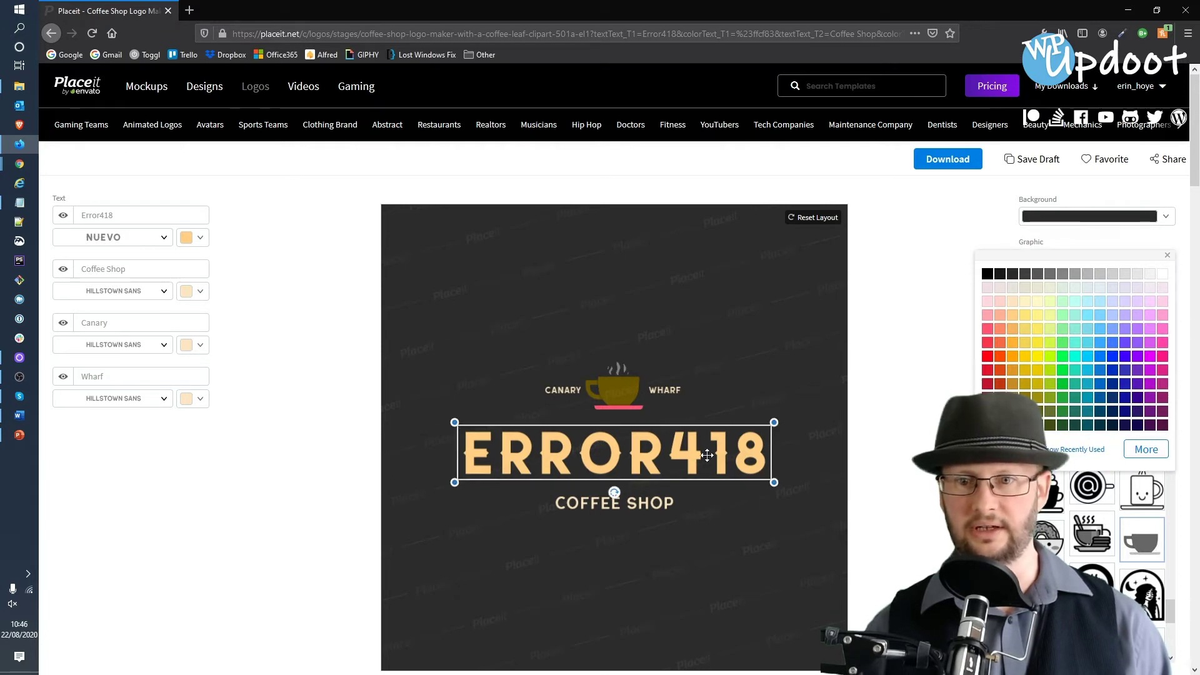
pyautogui.click(856, 460)
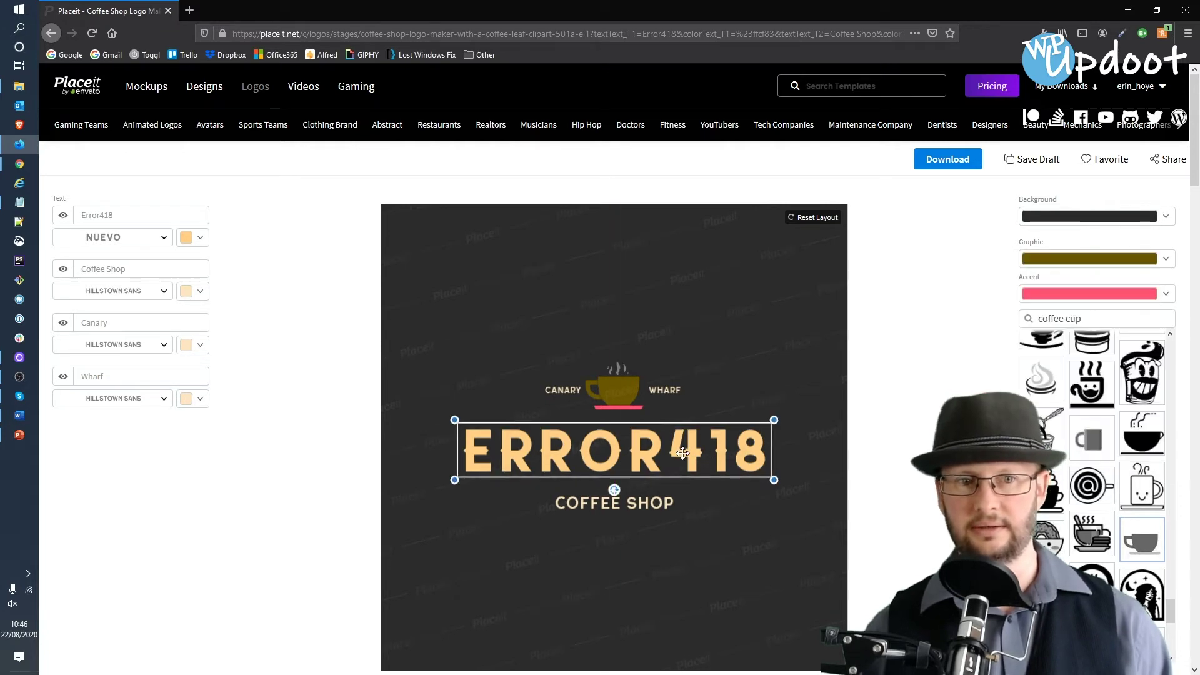
pyautogui.click(201, 240)
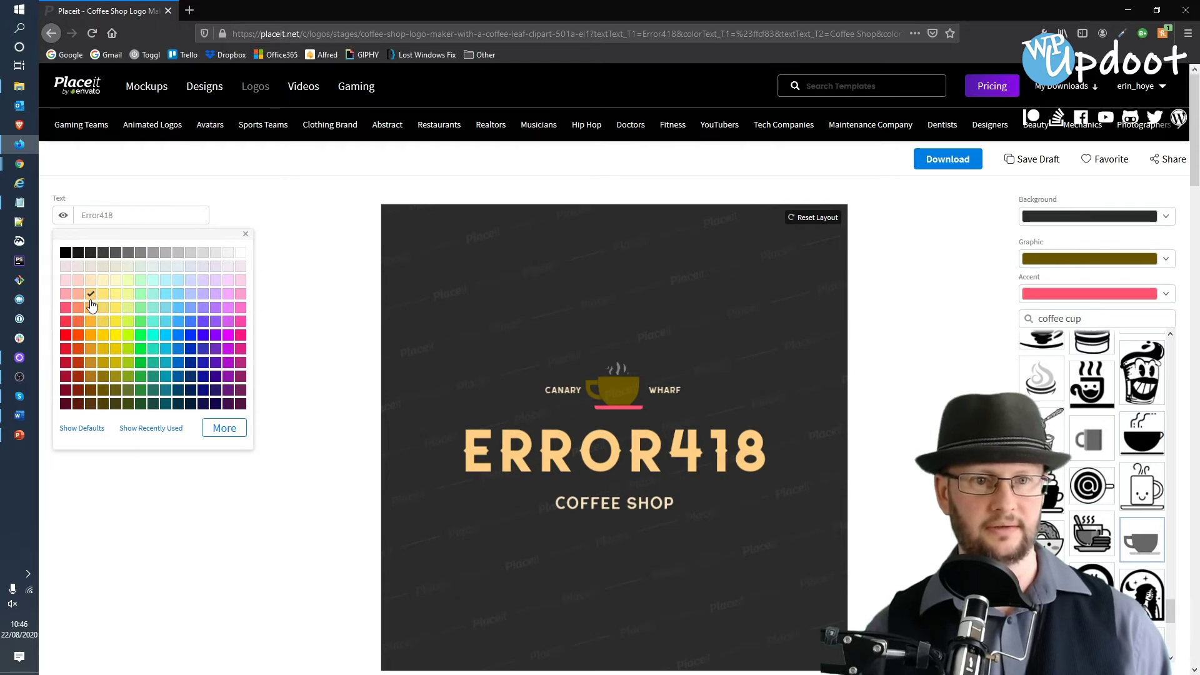
pyautogui.click(1117, 257)
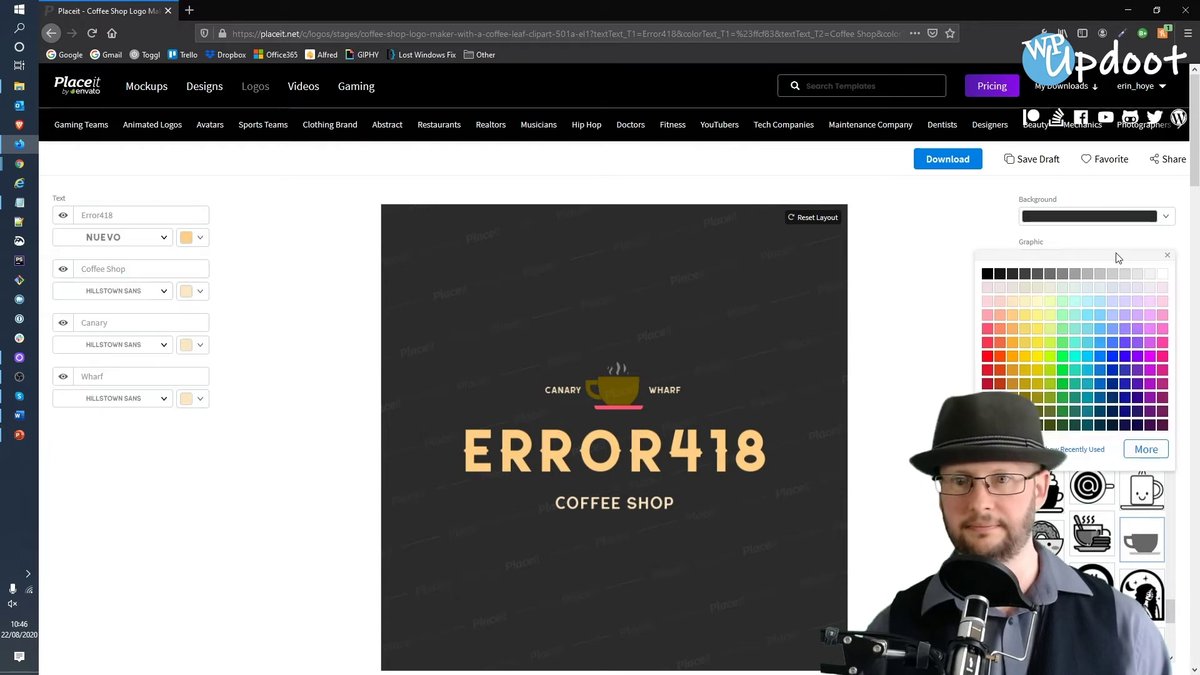
pyautogui.click(1013, 313)
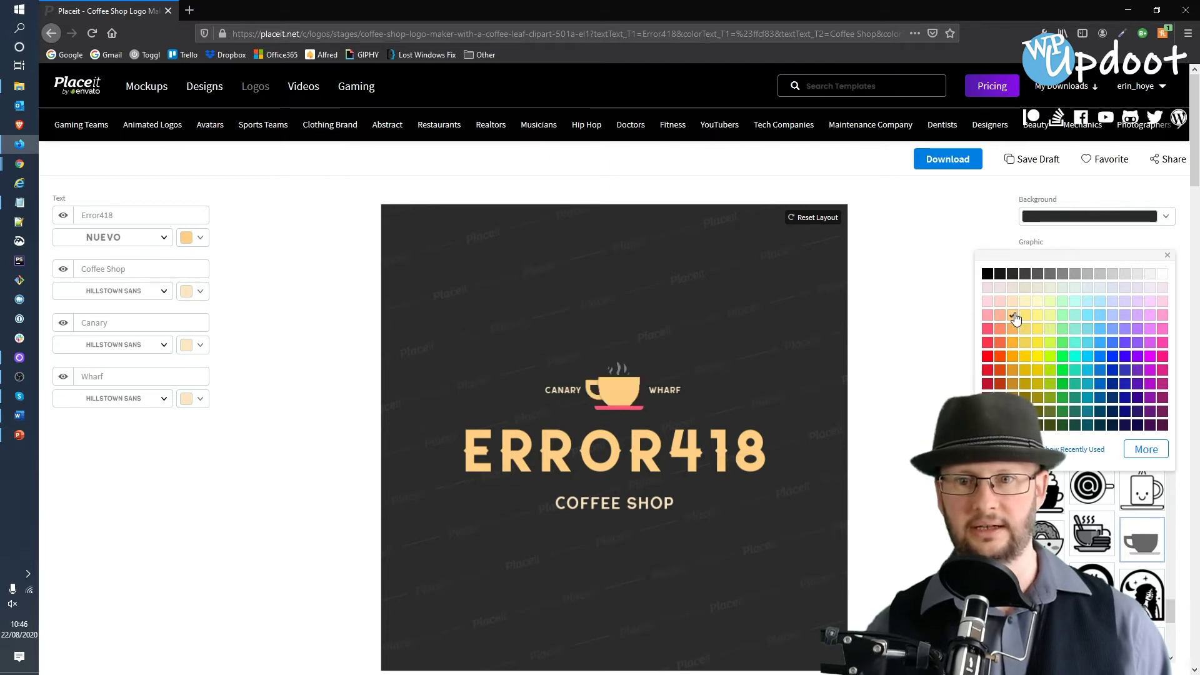
pyautogui.click(900, 344)
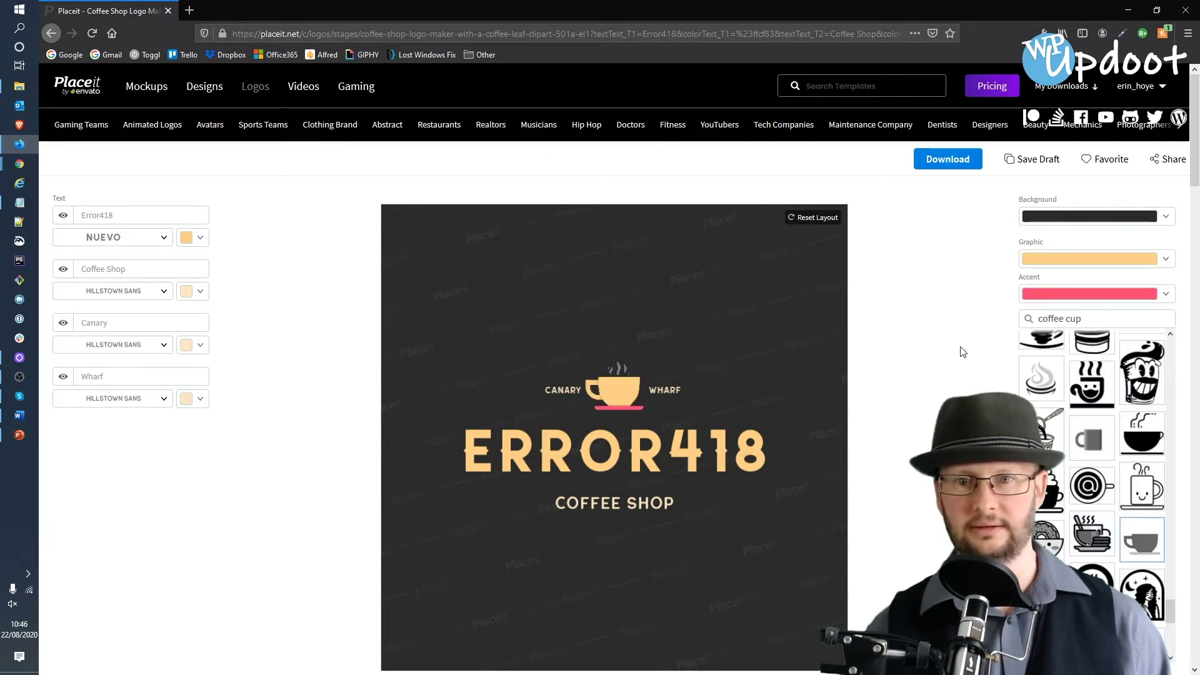
pyautogui.click(618, 403)
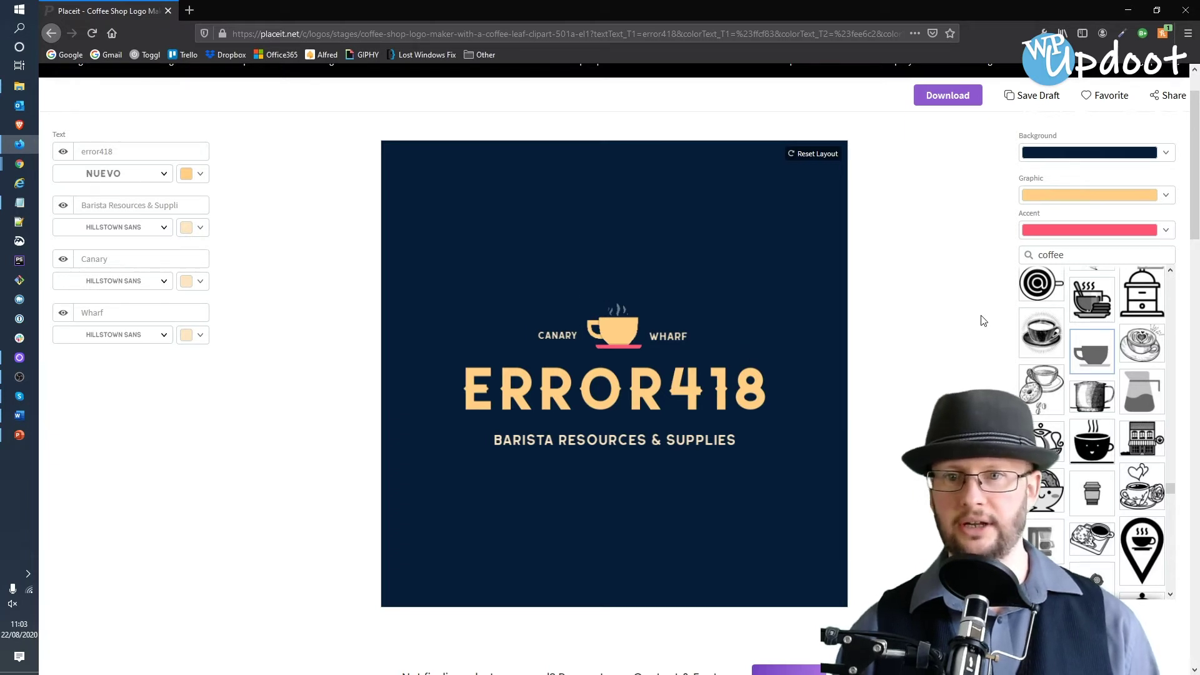
# - Switch the ERROR418 logo's navy background to the transparent swatch
pyautogui.click(1082, 156)
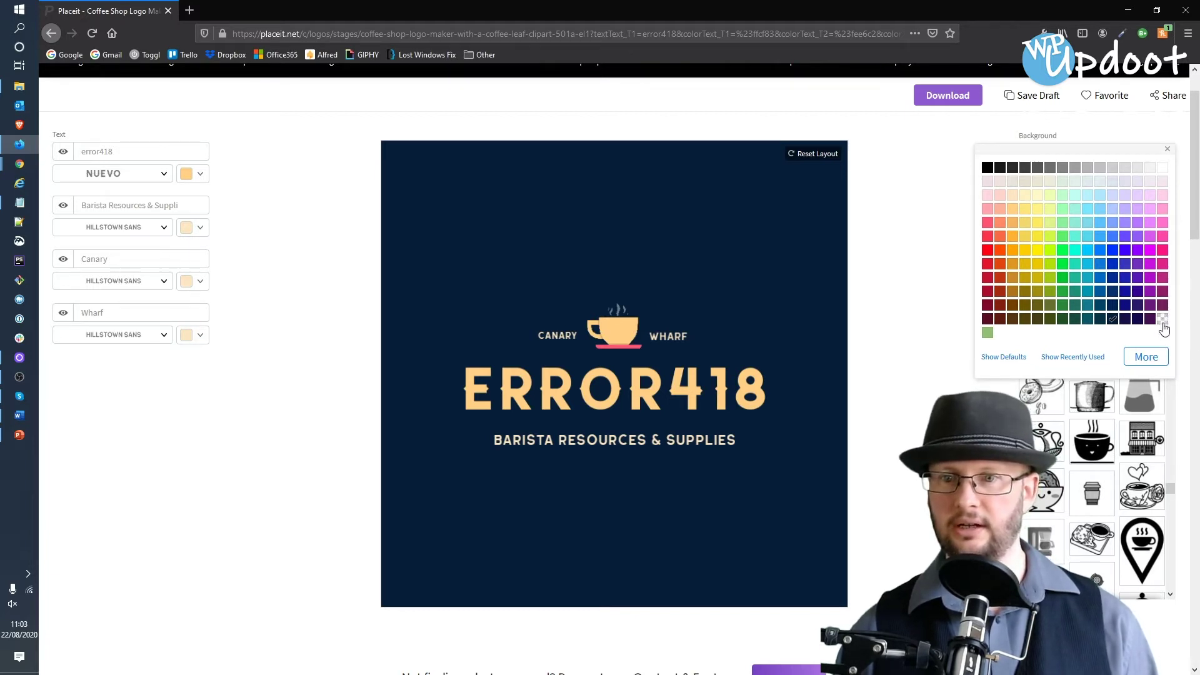
pyautogui.click(1162, 320)
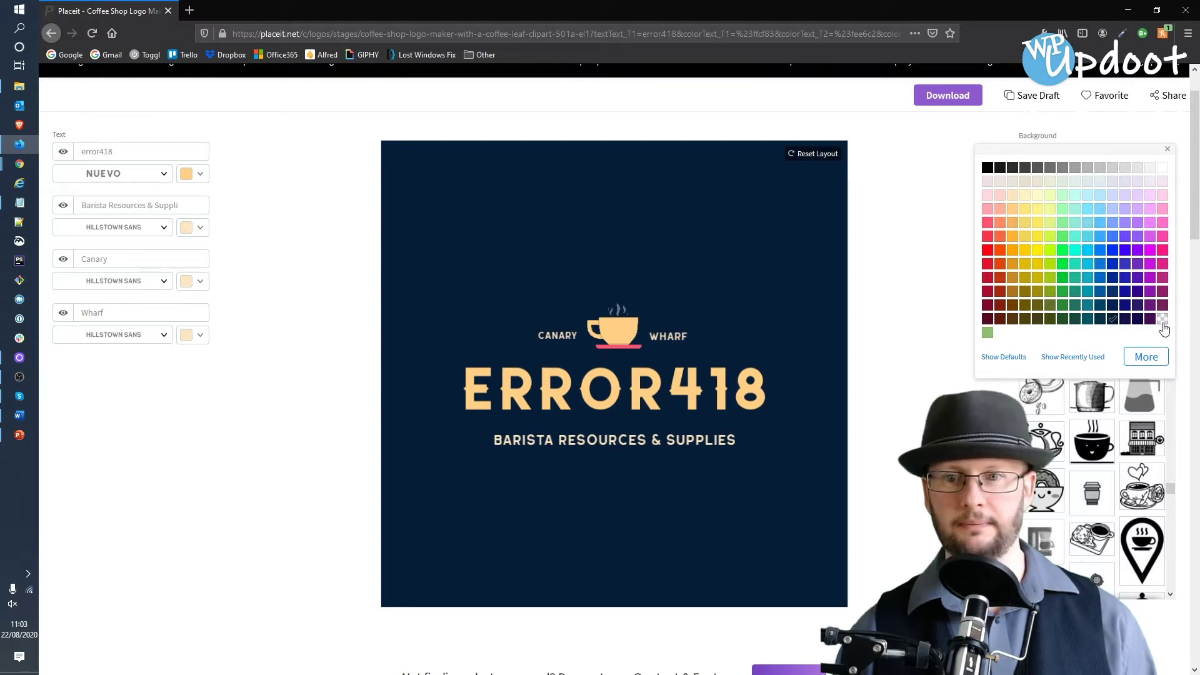
pyautogui.click(873, 263)
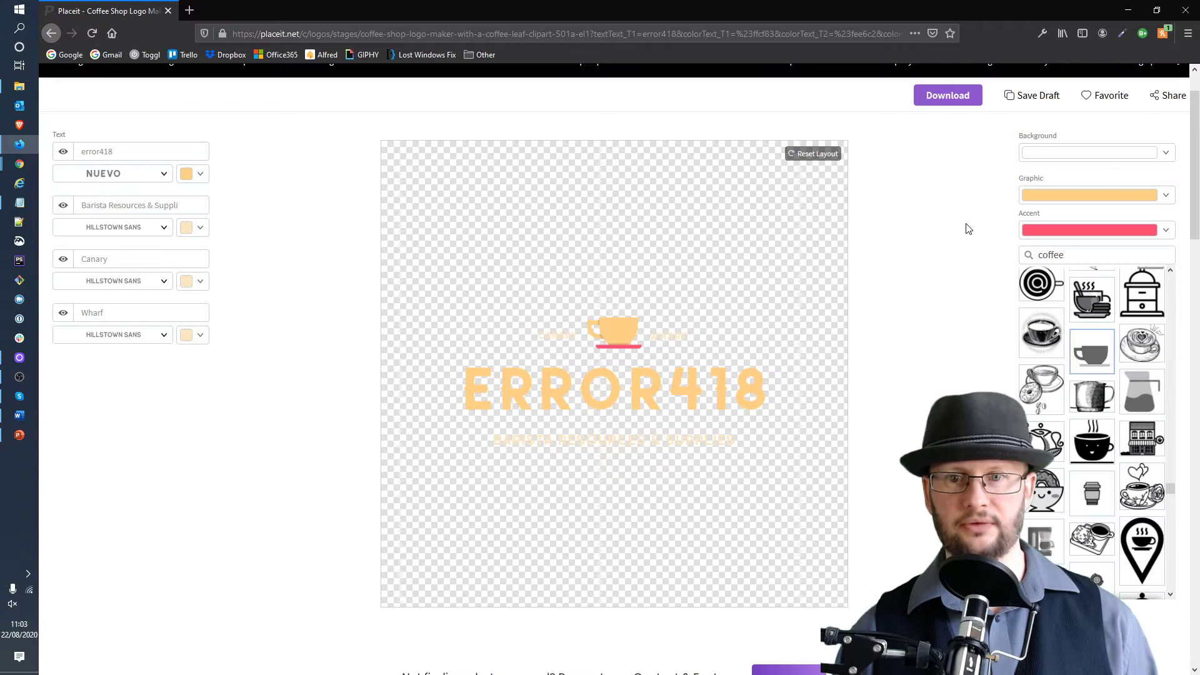
# - Save the transparent-background ERROR418 logo as a draft
pyautogui.click(1006, 99)
pyautogui.scroll(-9, 873, 356)
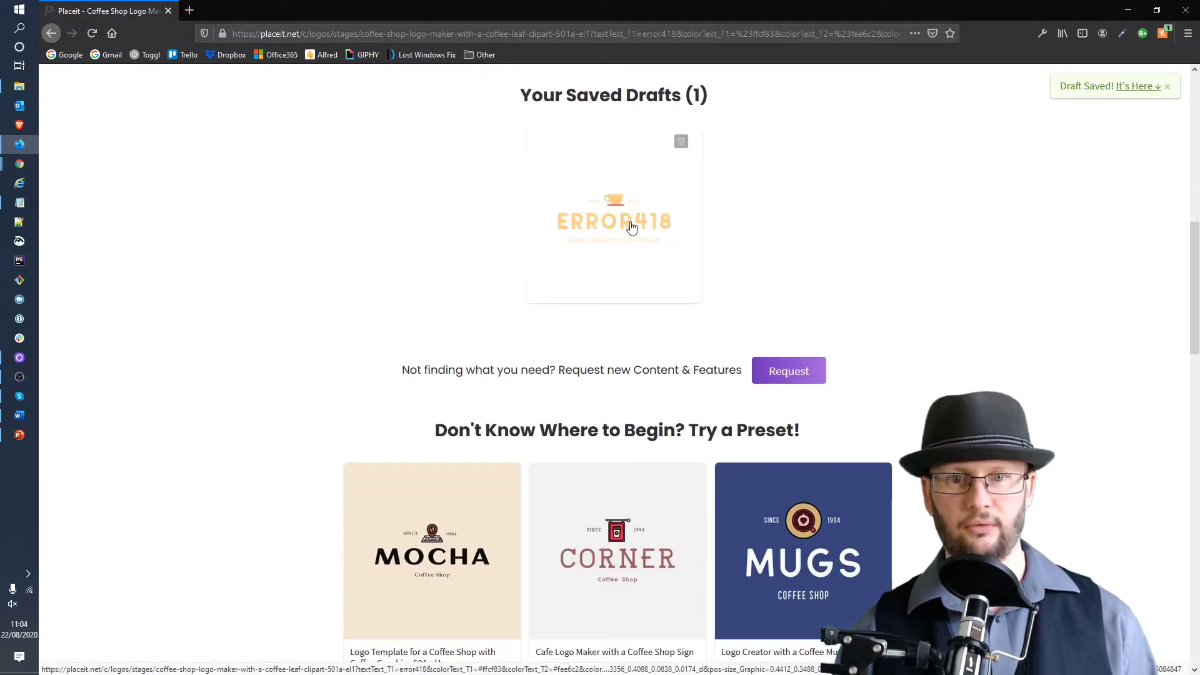
pyautogui.scroll(8, 948, 246)
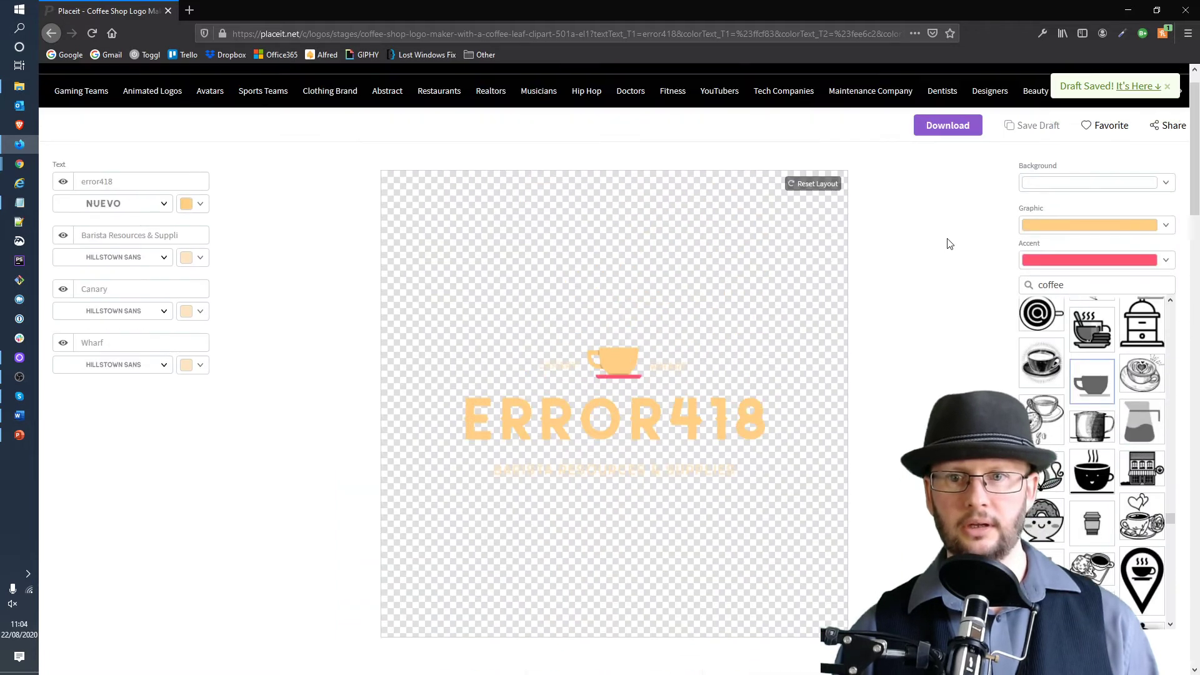
pyautogui.scroll(1, 948, 244)
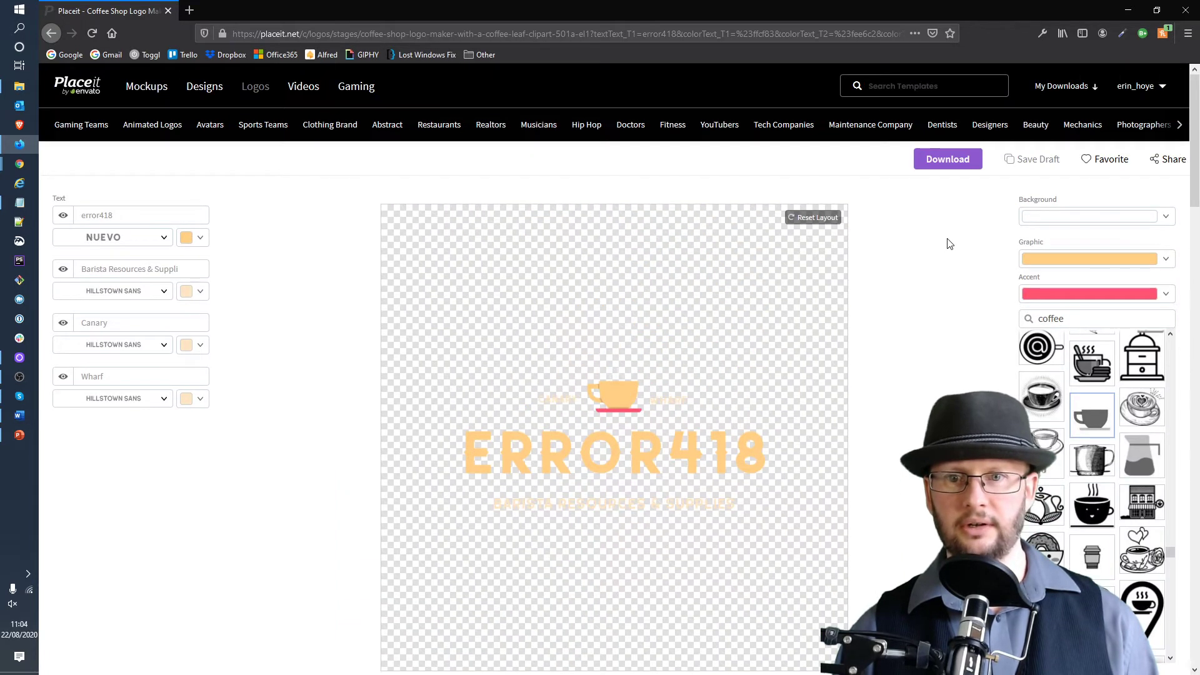
# - Download the transparent ERROR418 logo and reopen its saved draft
pyautogui.click(947, 160)
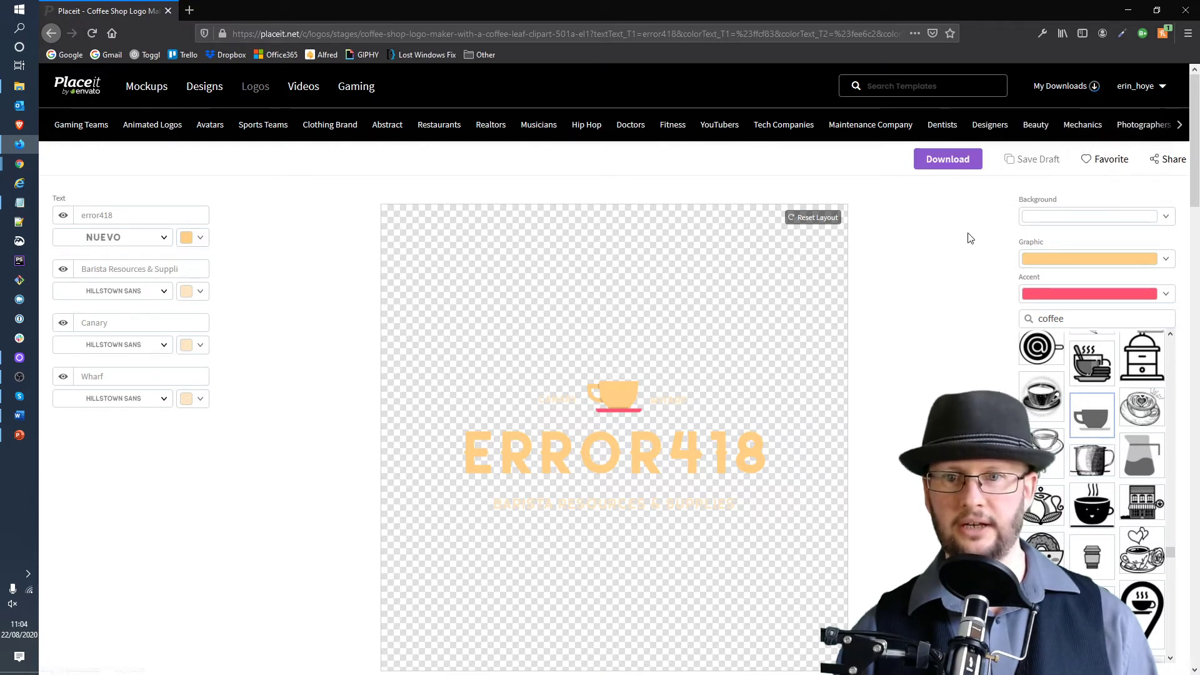
pyautogui.scroll(-9, 899, 310)
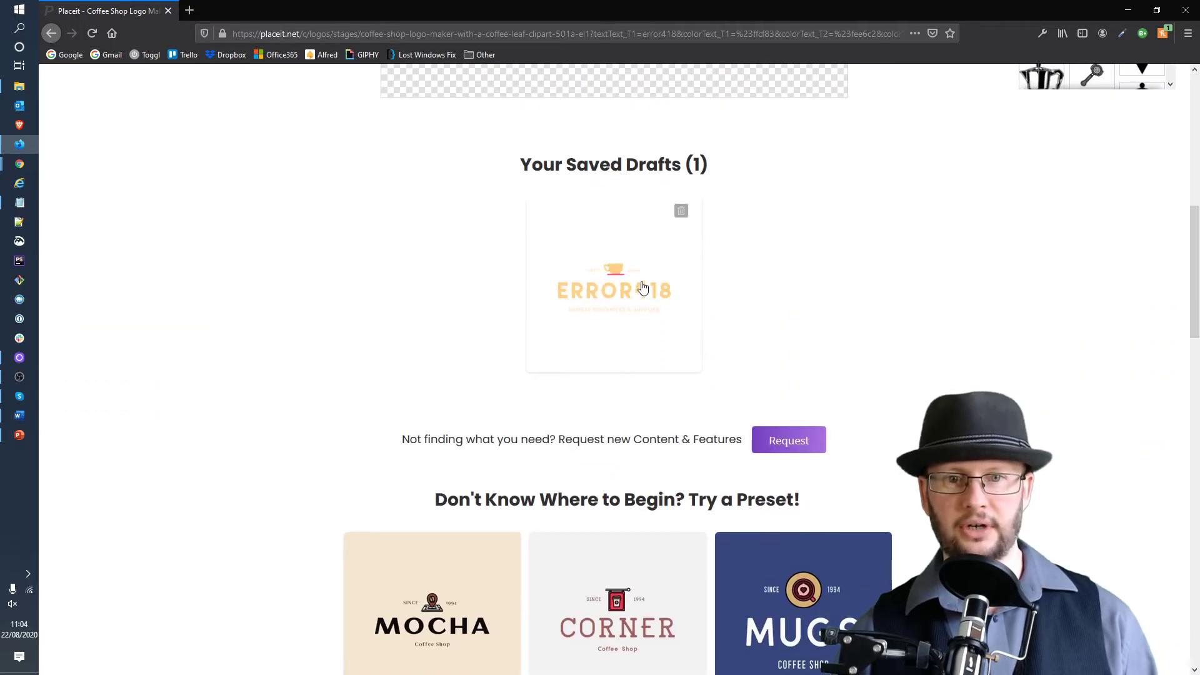
pyautogui.click(642, 293)
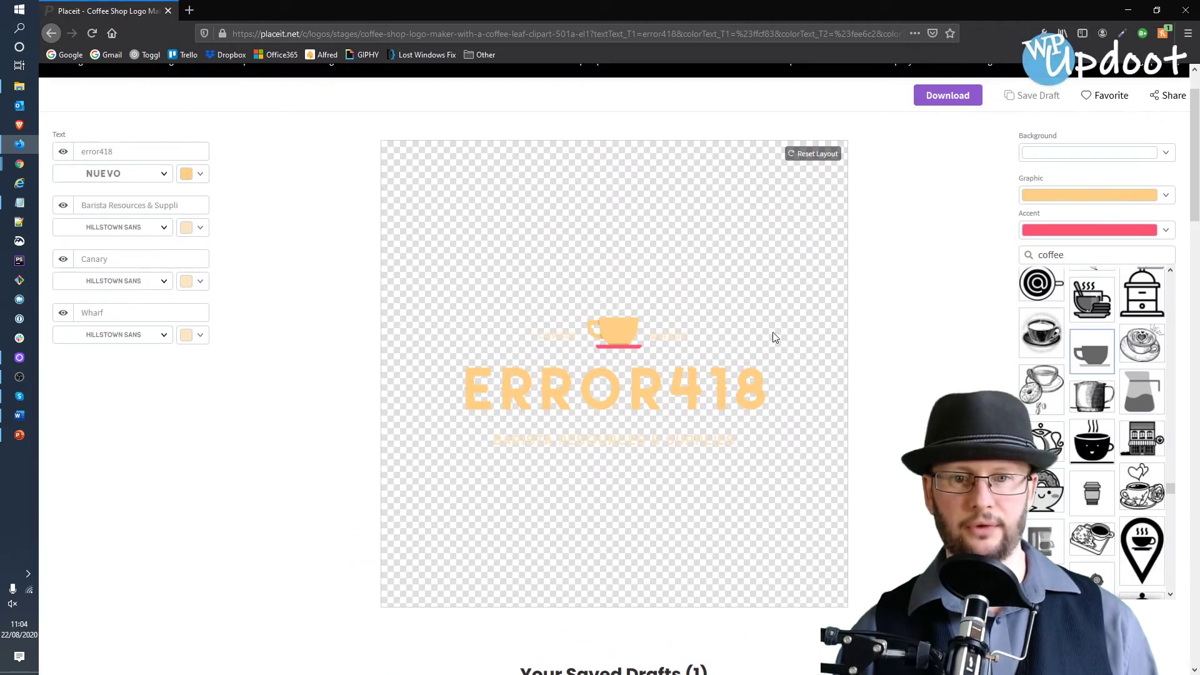
# - Set the logo background to white
pyautogui.scroll(1, 969, 309)
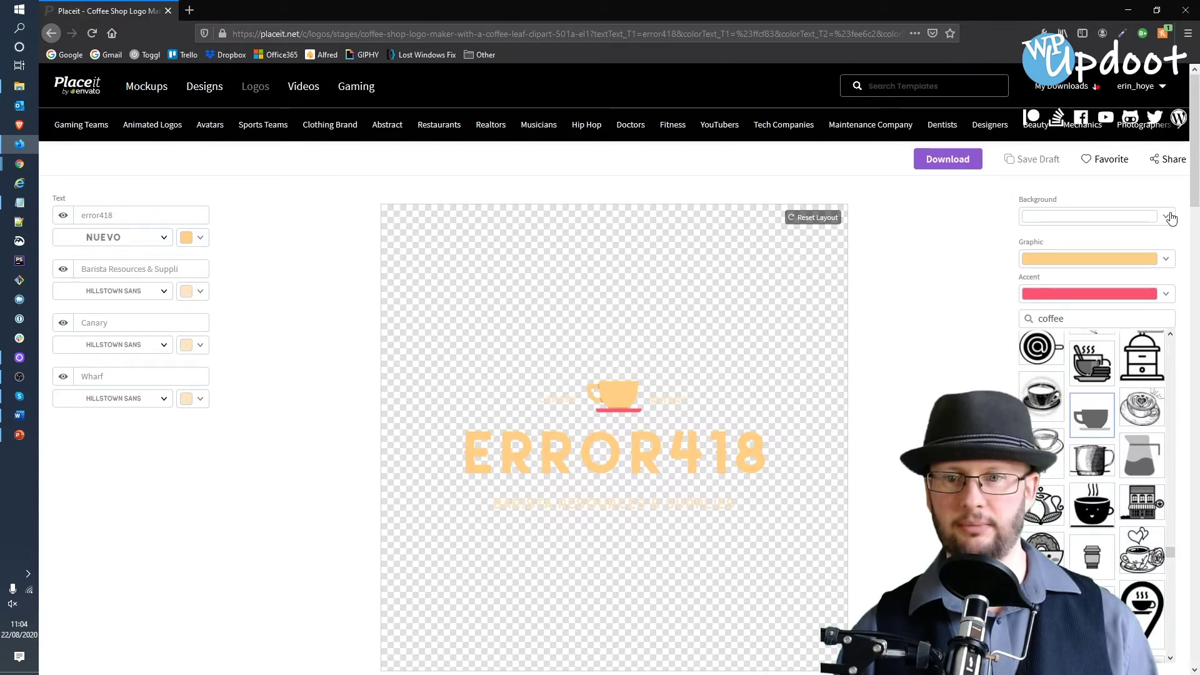
pyautogui.click(1165, 216)
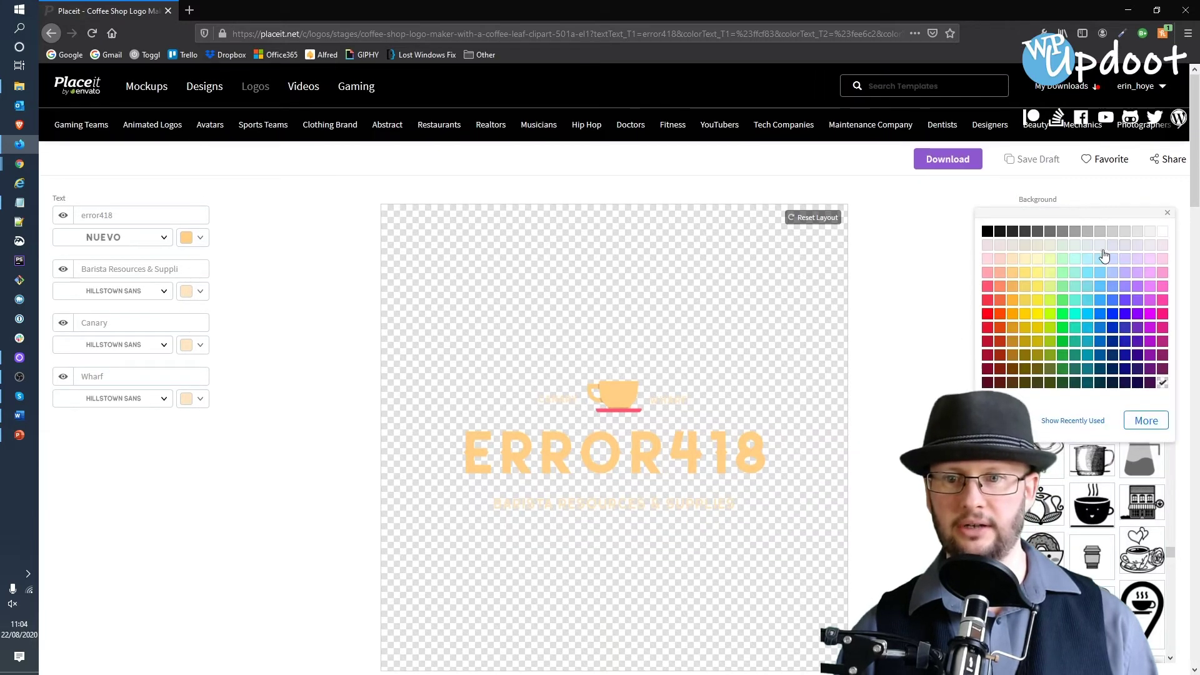
pyautogui.click(1164, 234)
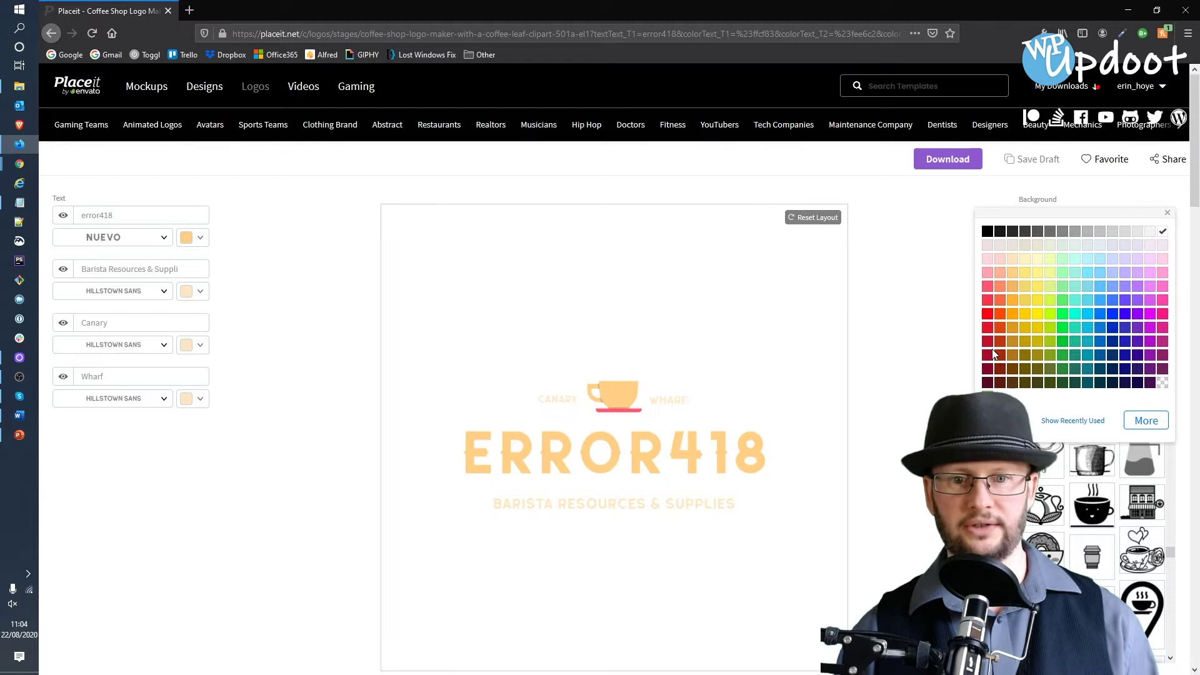
pyautogui.click(910, 392)
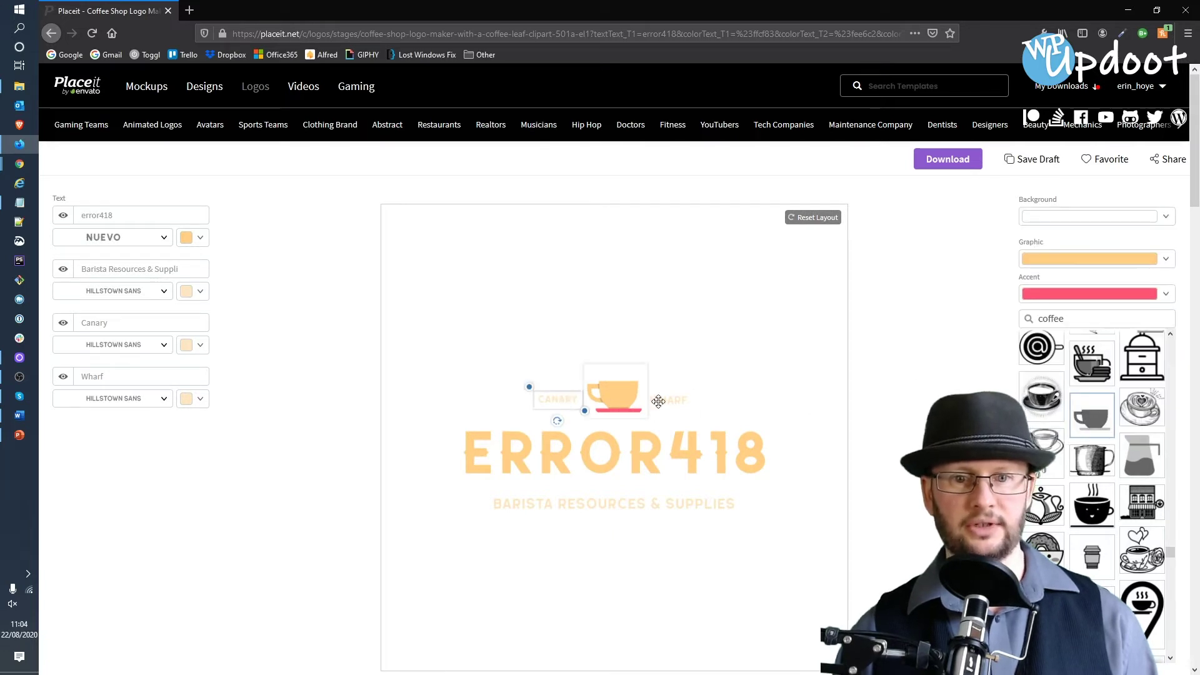
# - Make the WHARF and CANARY text black
pyautogui.click(198, 403)
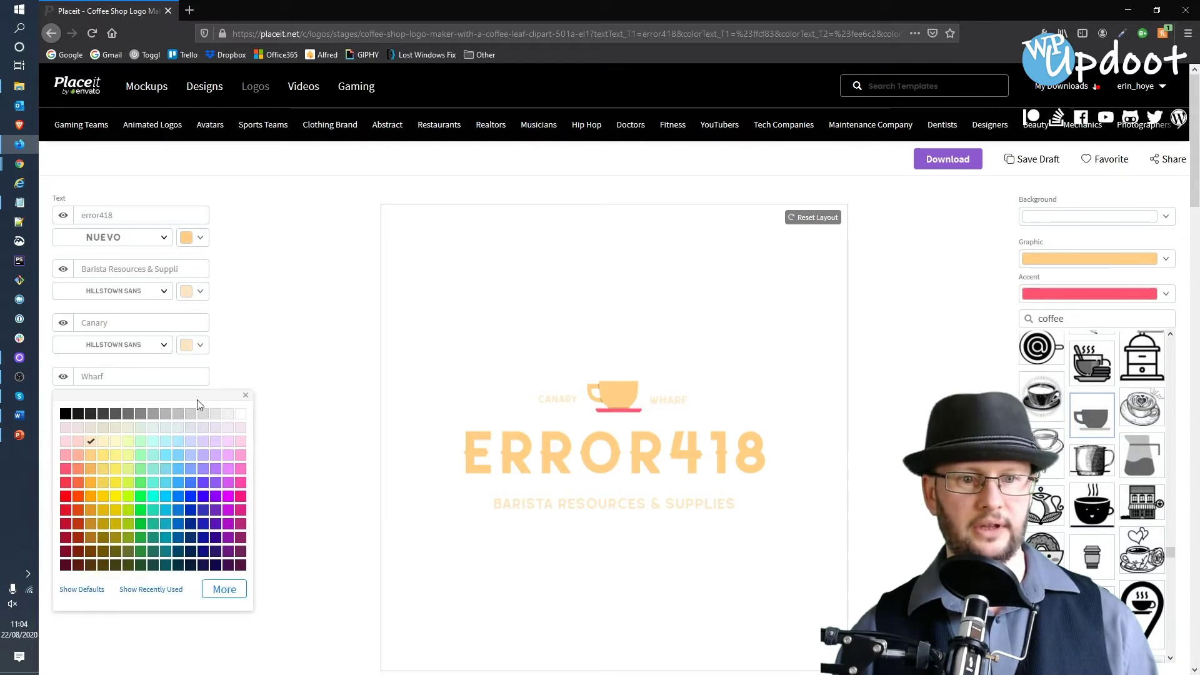
pyautogui.click(67, 415)
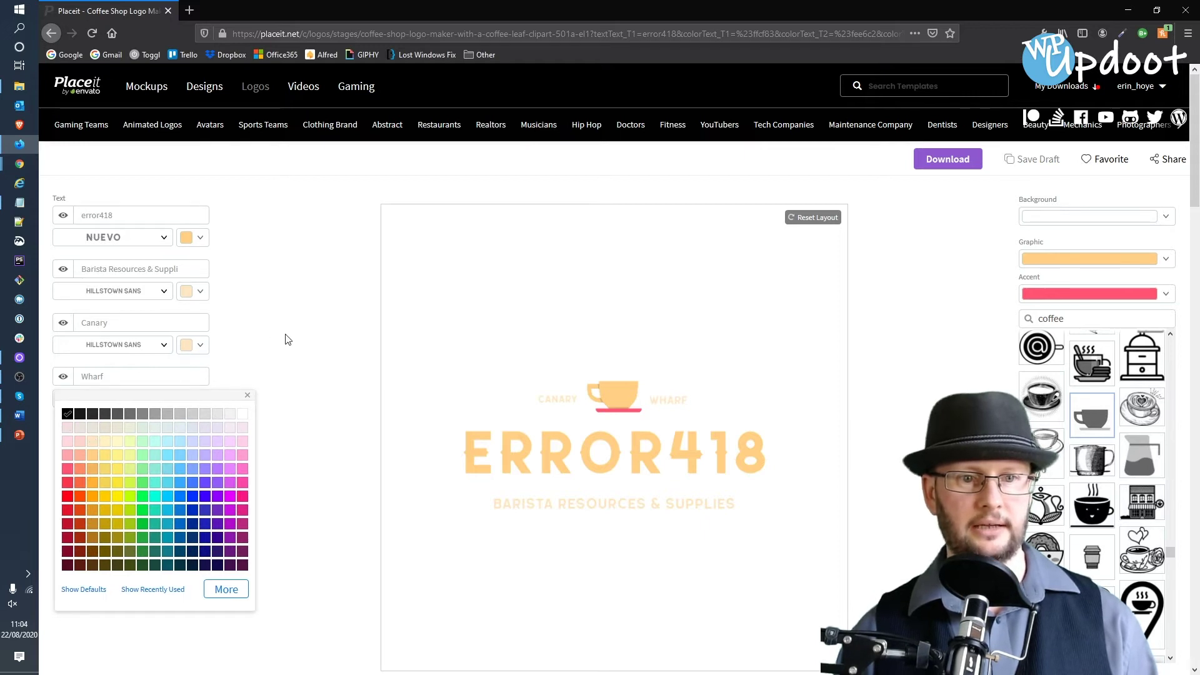
pyautogui.click(198, 345)
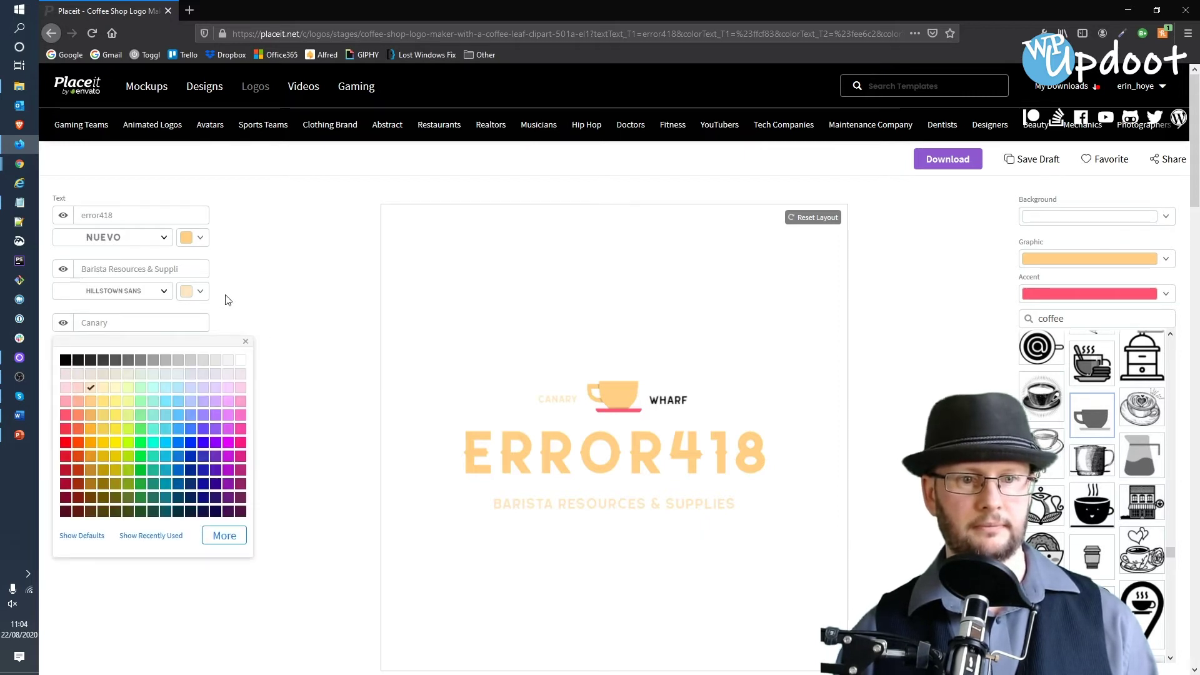
pyautogui.click(228, 300)
pyautogui.click(199, 347)
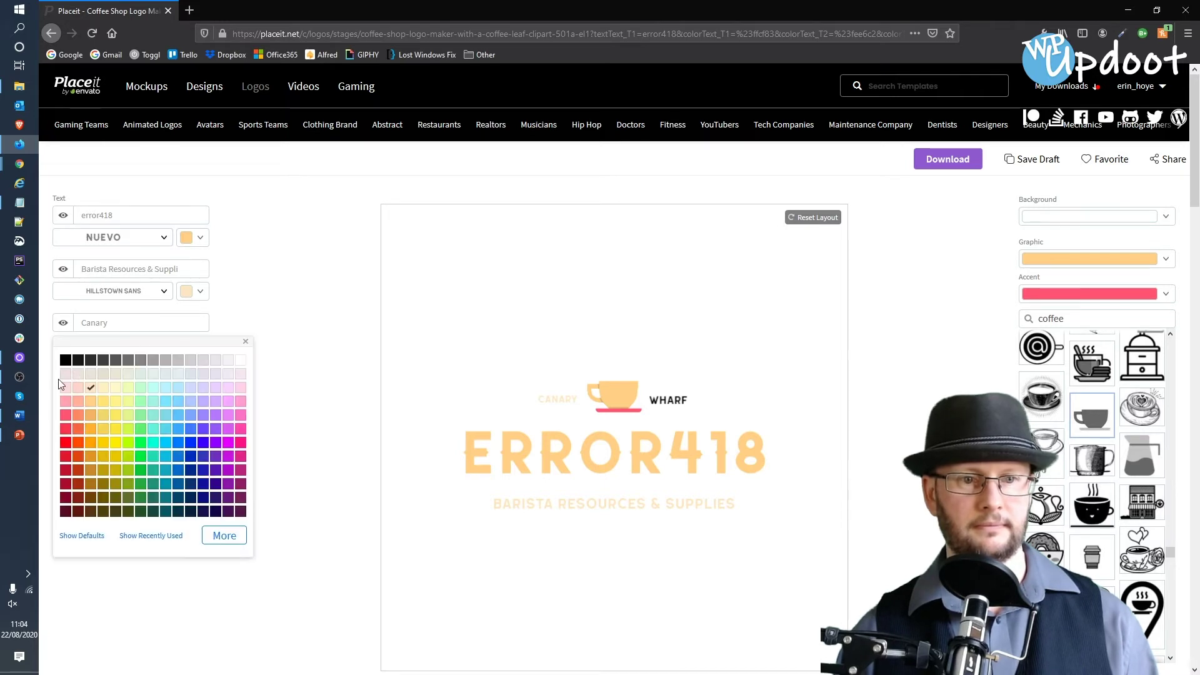
pyautogui.click(66, 361)
pyautogui.click(295, 303)
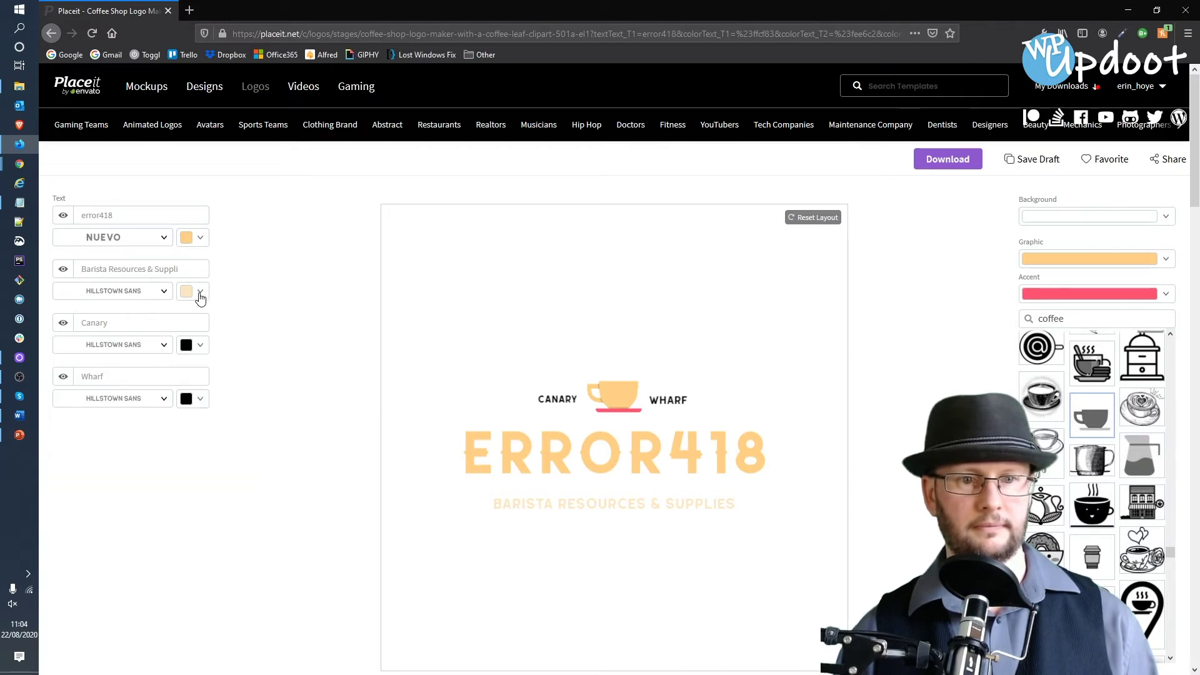
# - Make the tagline and ERROR418 text black
pyautogui.click(199, 292)
pyautogui.click(67, 307)
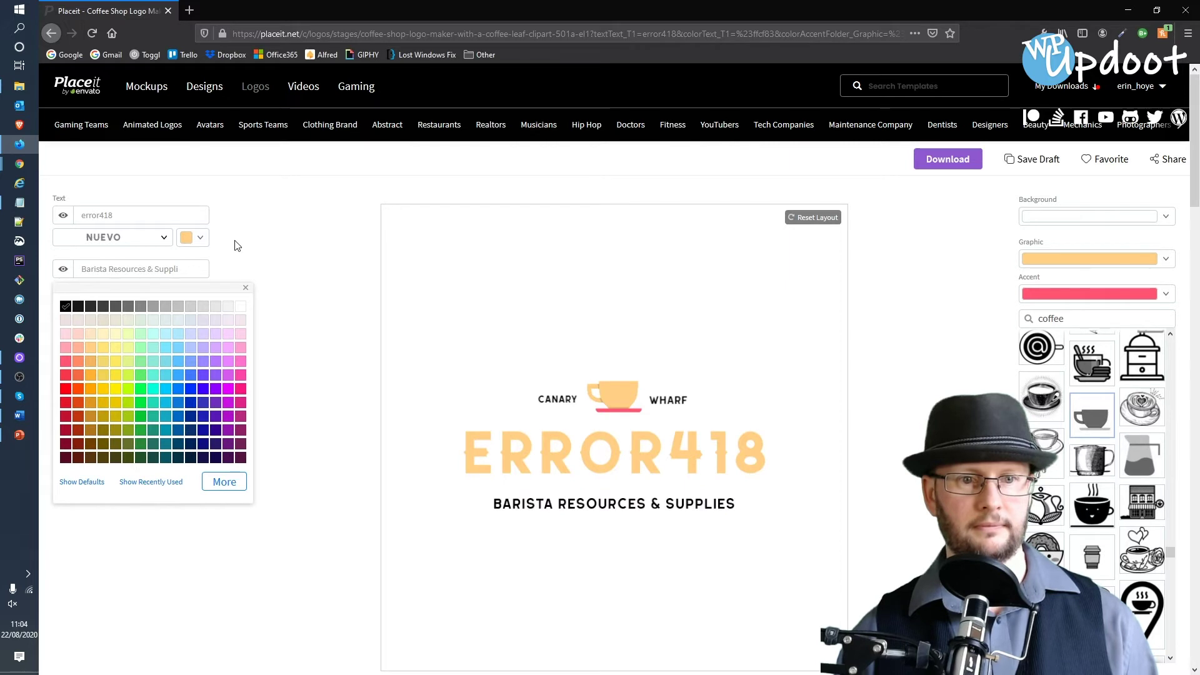
pyautogui.click(233, 242)
pyautogui.click(197, 244)
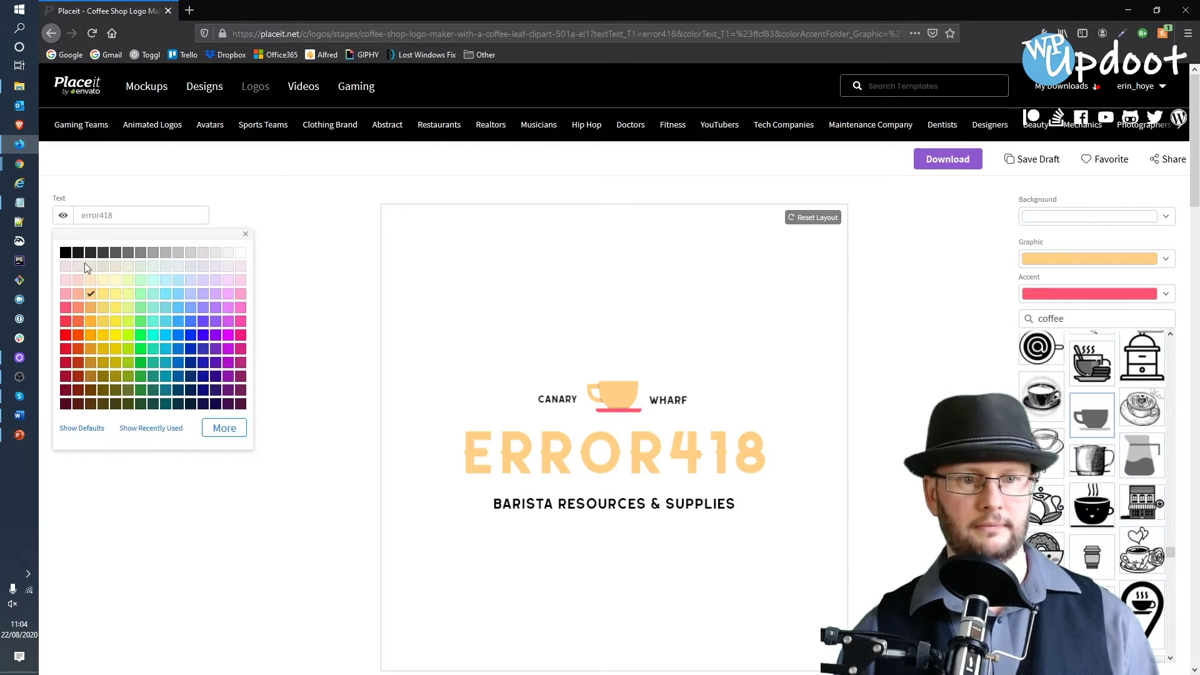
pyautogui.click(65, 252)
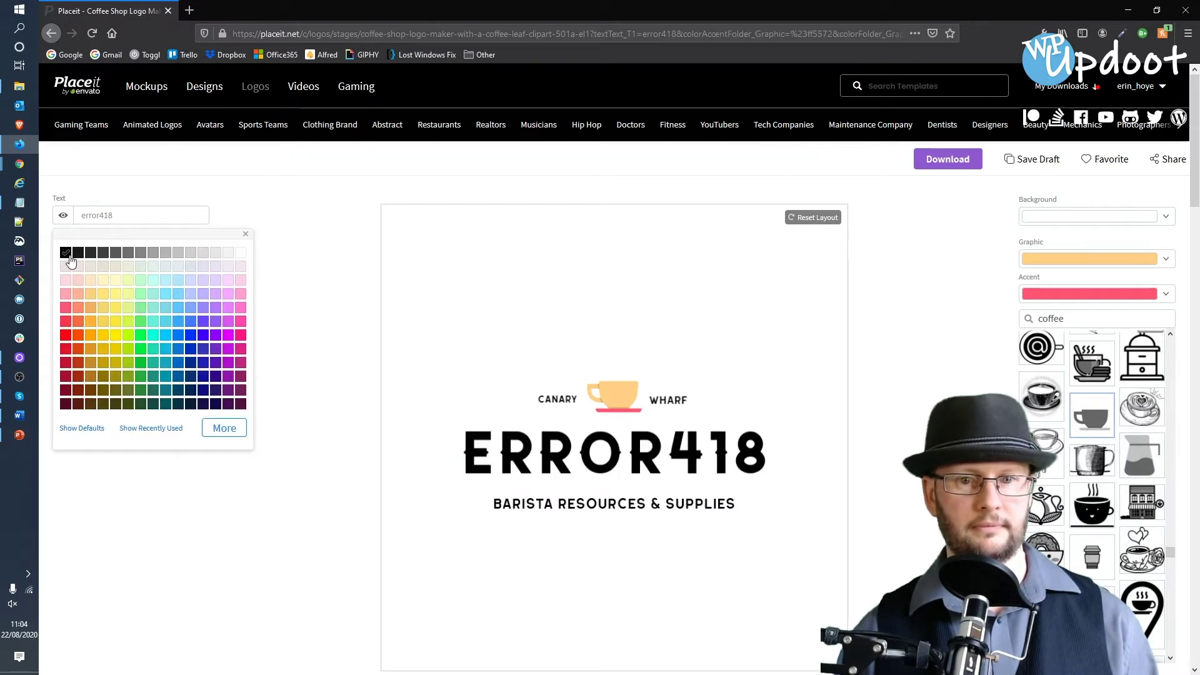
pyautogui.click(1166, 259)
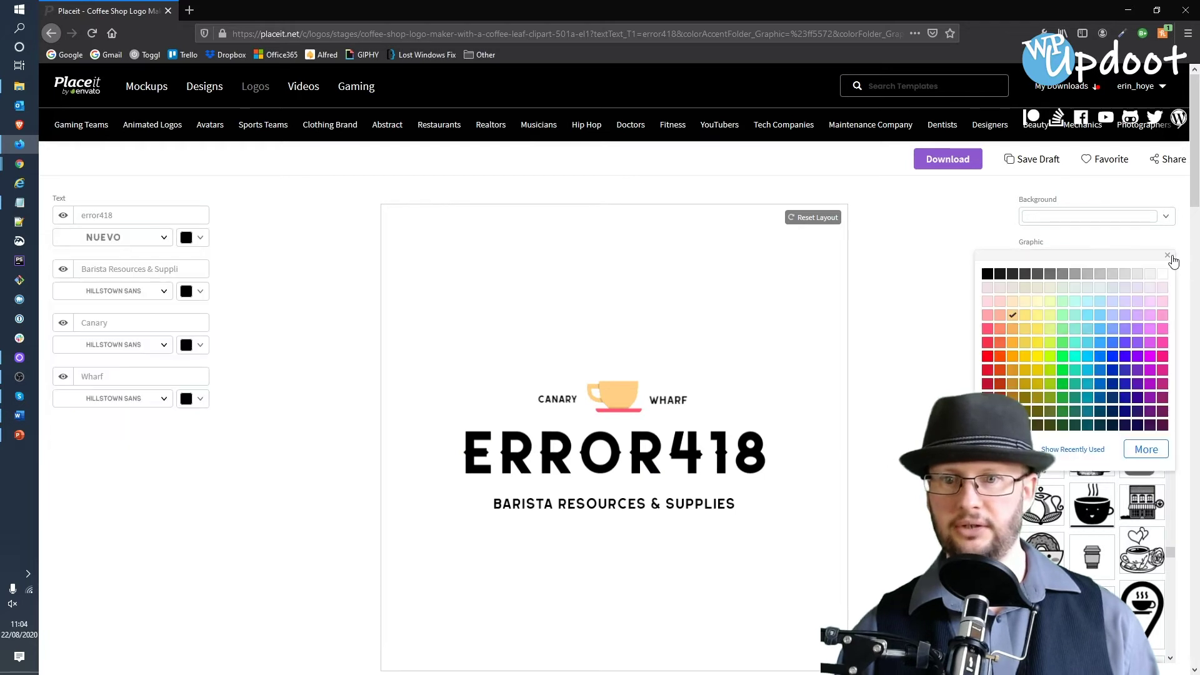
# - Make the cup graphic and accent line black, then save the draft
pyautogui.click(991, 281)
pyautogui.click(903, 291)
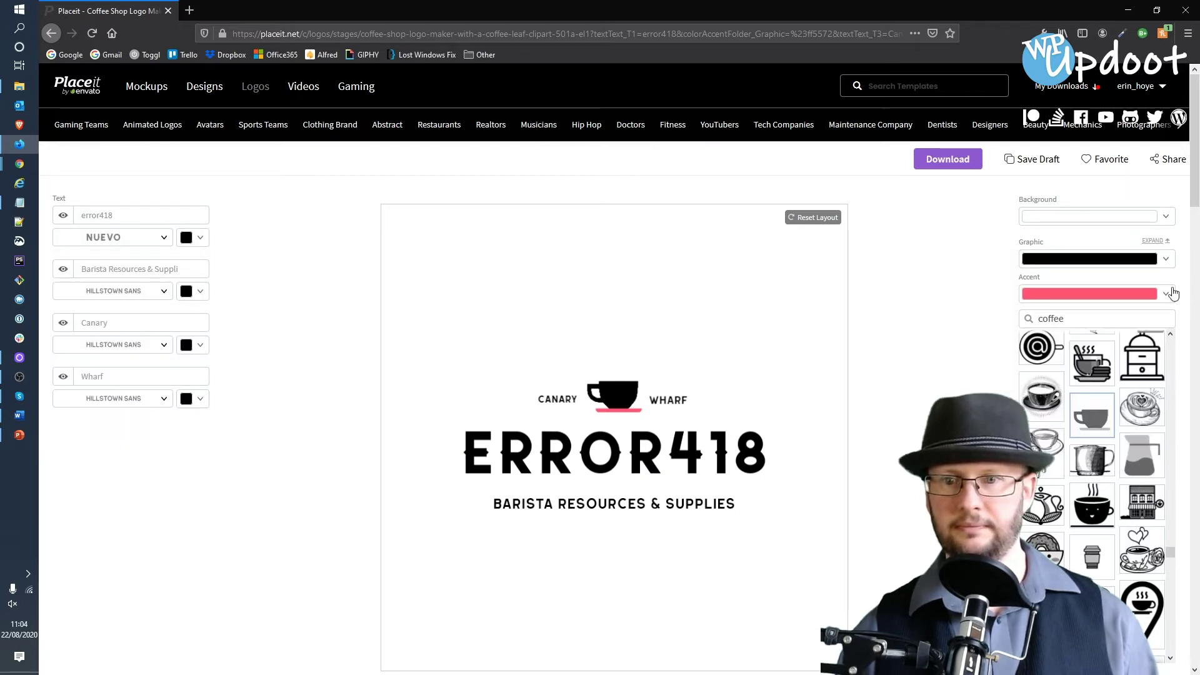
pyautogui.click(1168, 293)
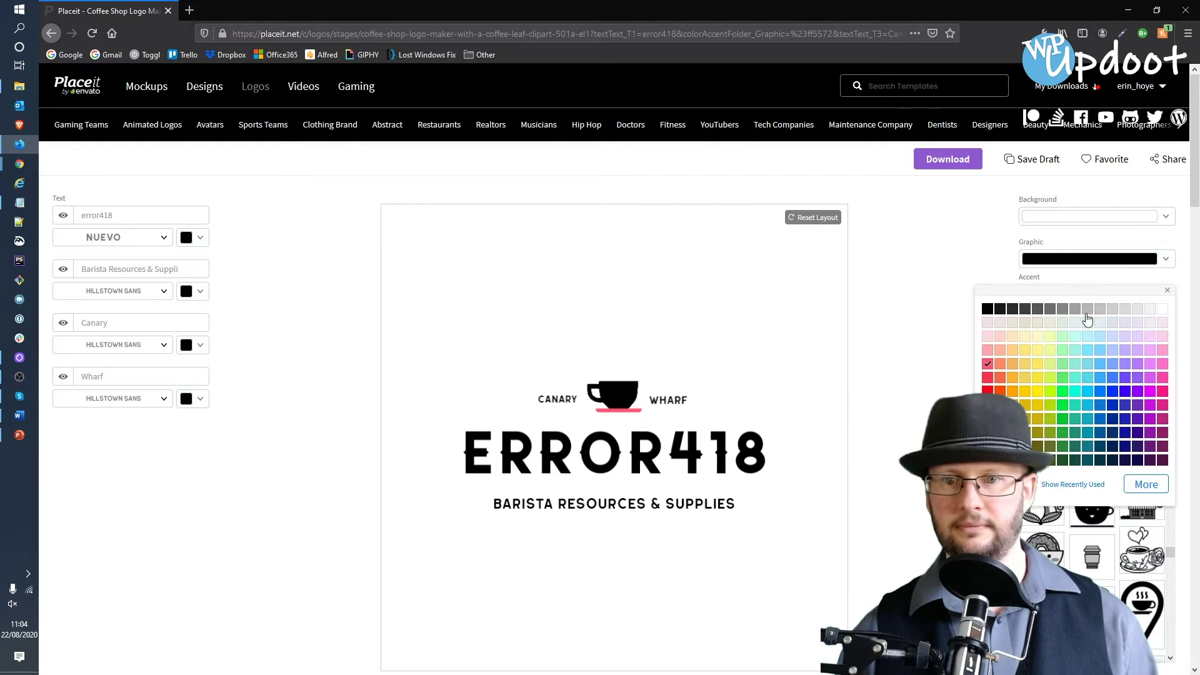
pyautogui.click(987, 310)
pyautogui.click(898, 311)
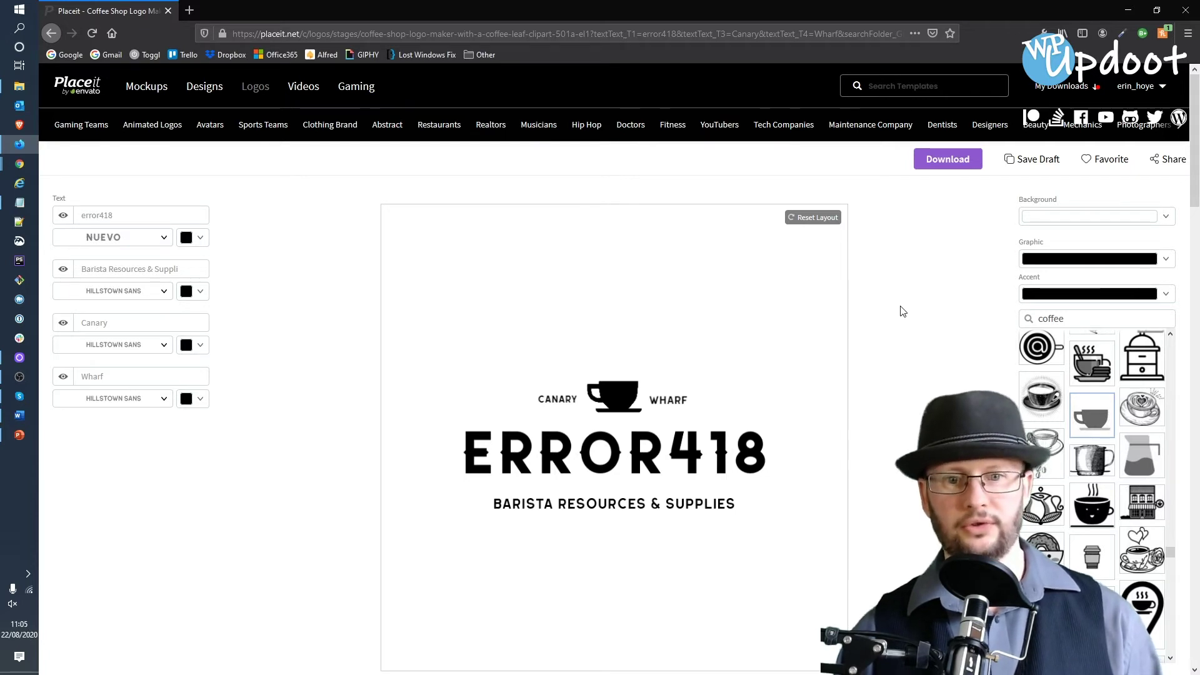
pyautogui.click(1025, 159)
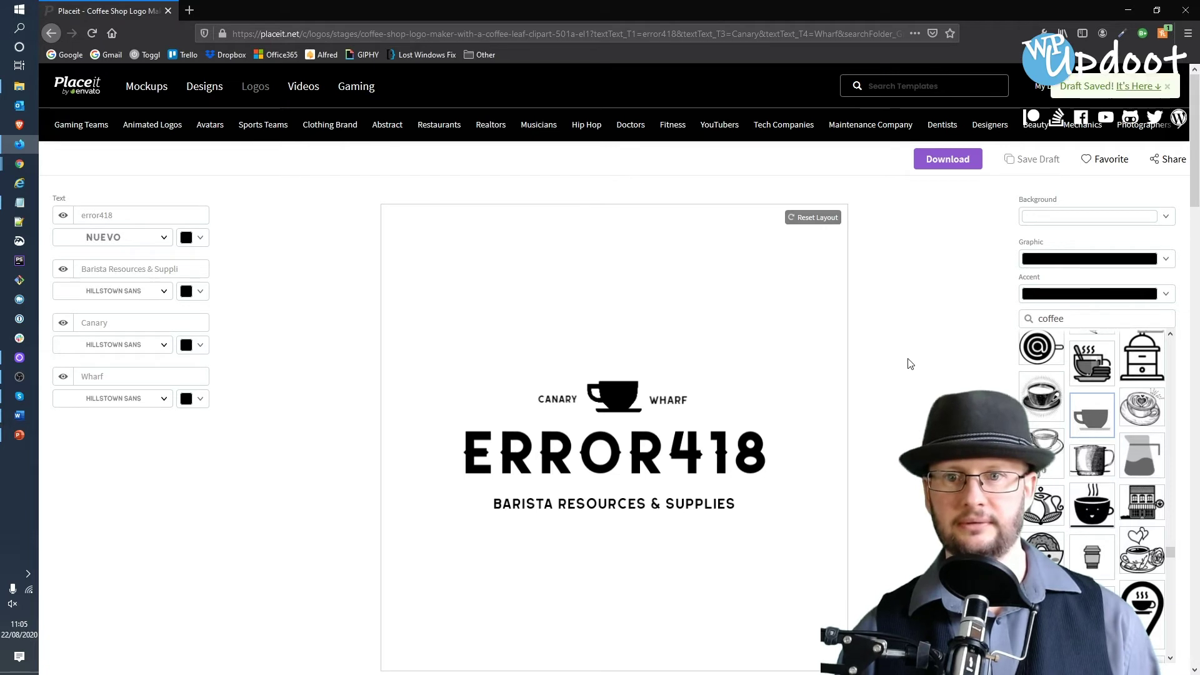
# - Set a transparent background, download the black logo and save the draft again
pyautogui.click(1169, 214)
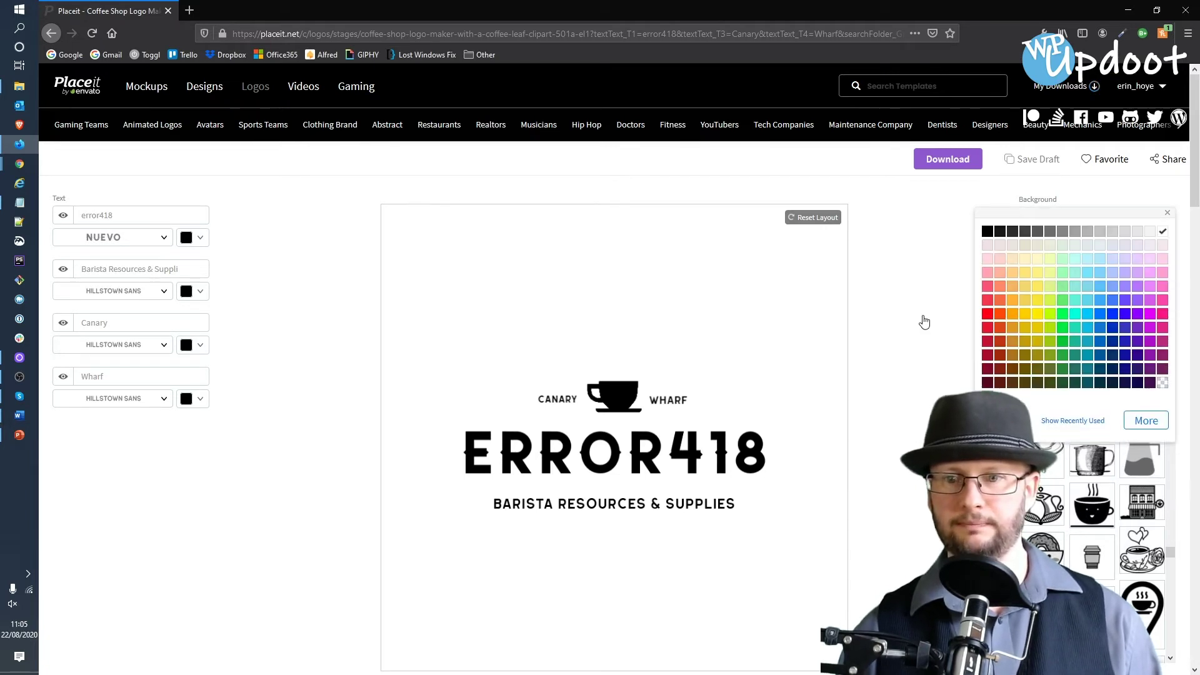
pyautogui.click(925, 319)
pyautogui.scroll(-5, 925, 315)
pyautogui.scroll(5, 938, 281)
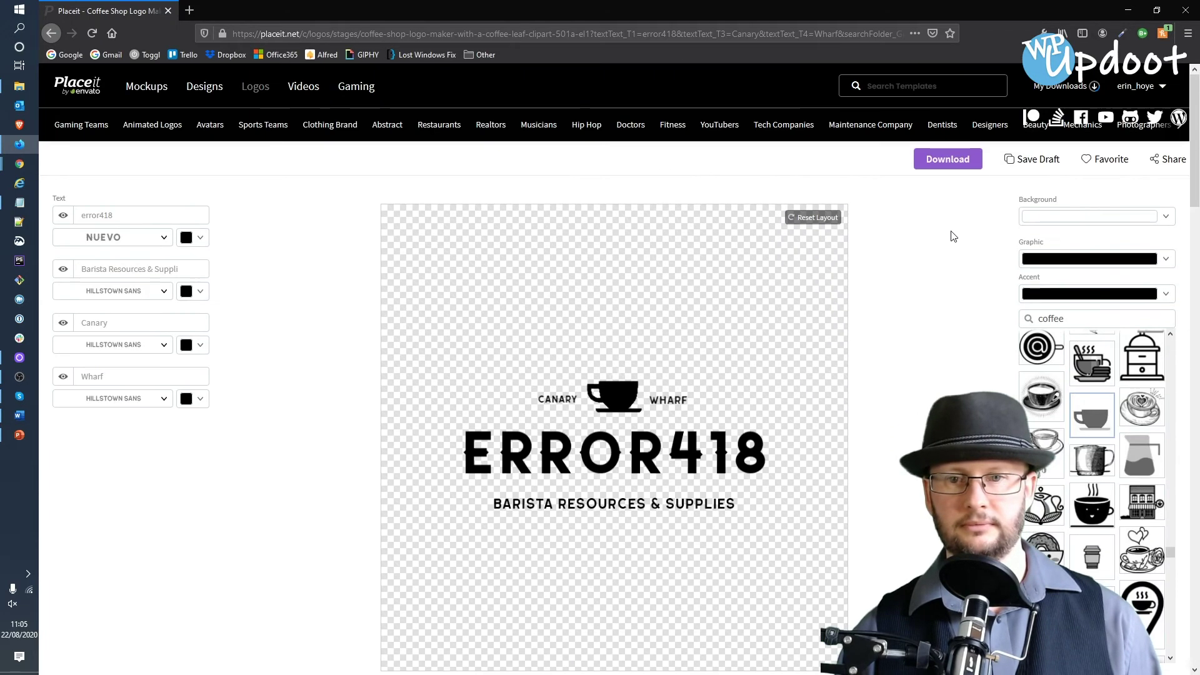
pyautogui.click(944, 161)
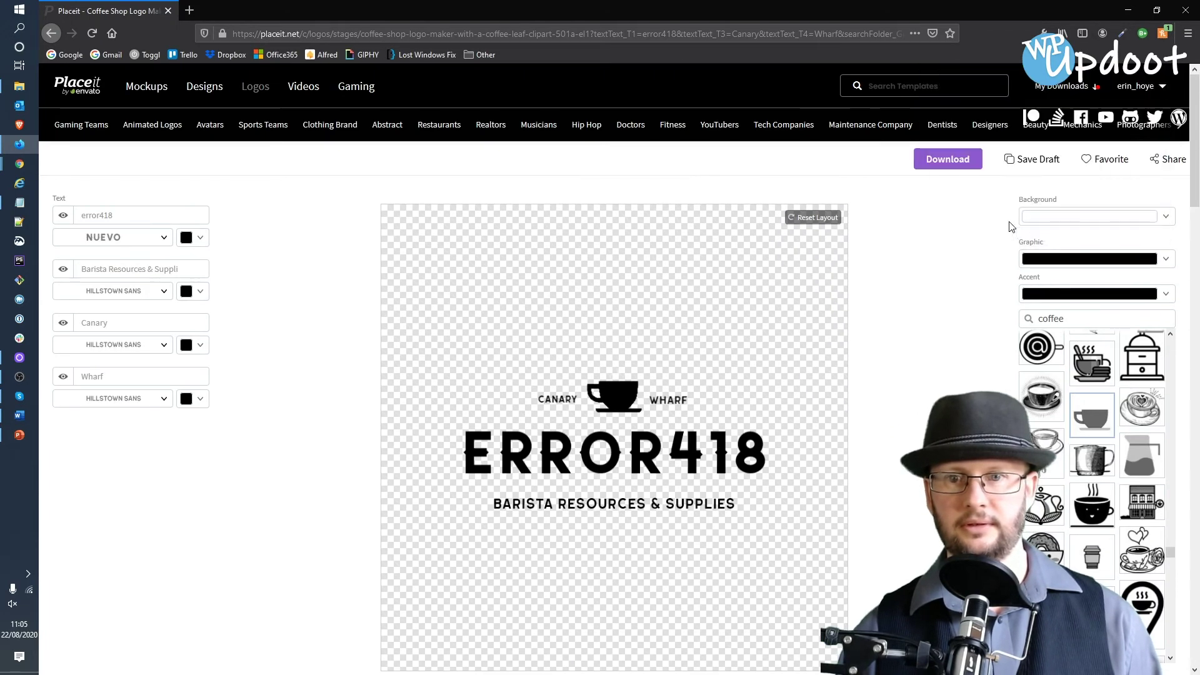
pyautogui.click(1027, 160)
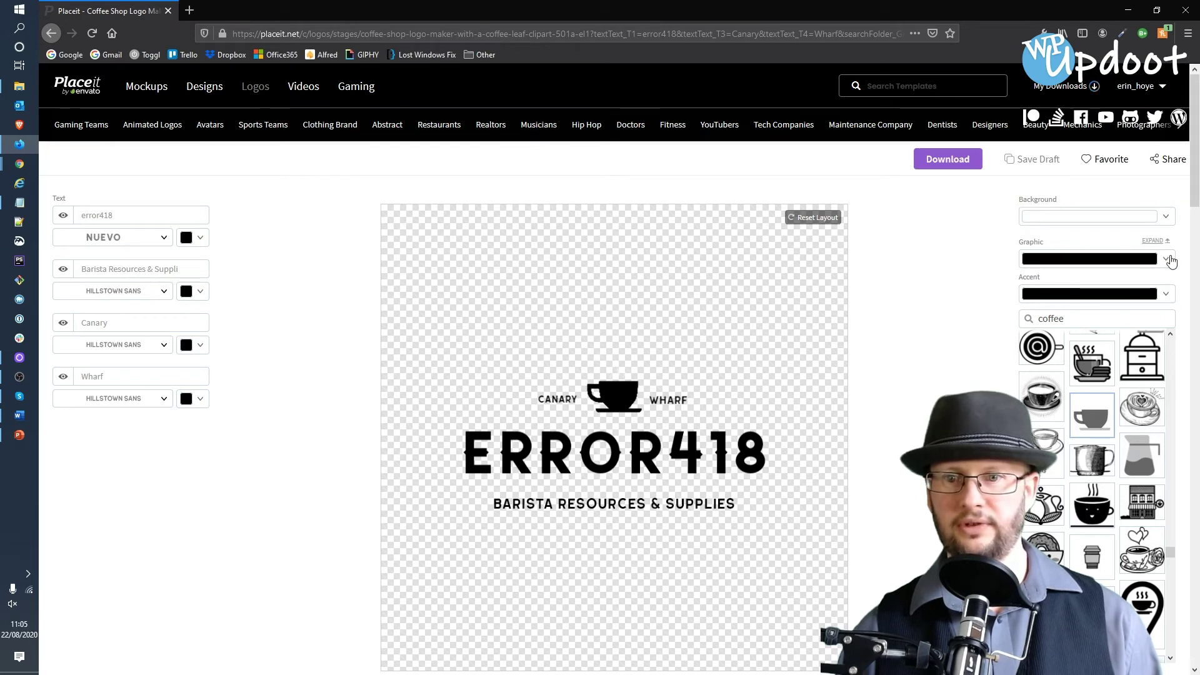
# - Make the cup graphic, accent line and ERROR418 text white
pyautogui.click(1169, 260)
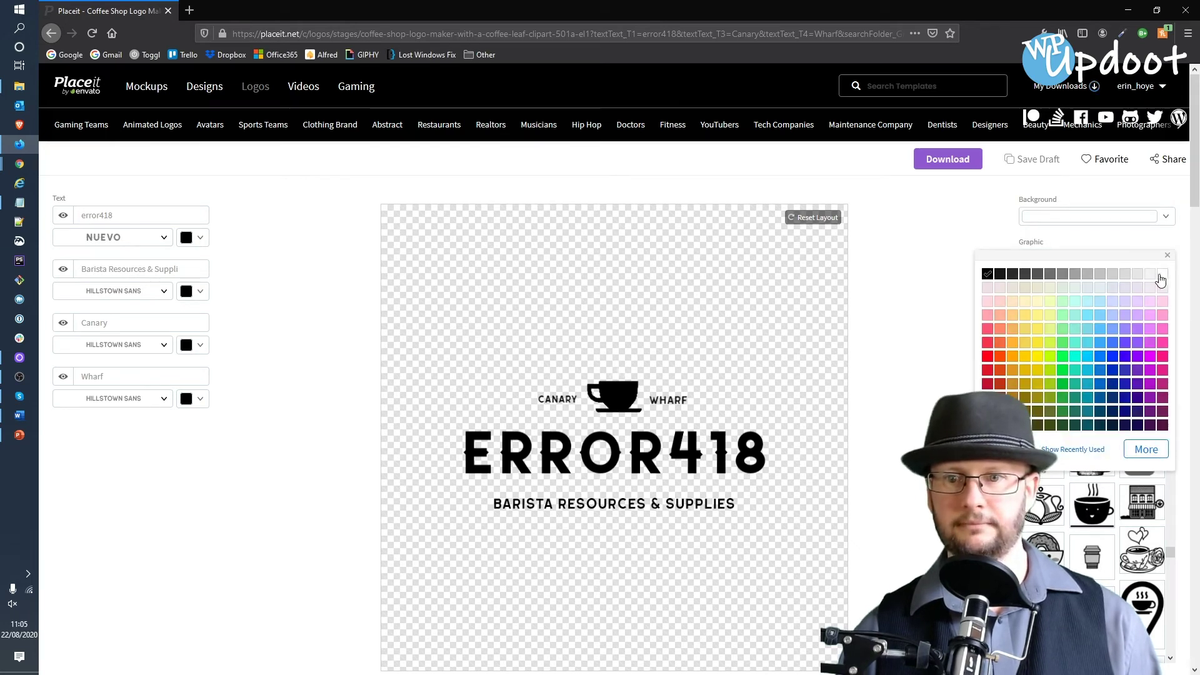
pyautogui.click(1162, 274)
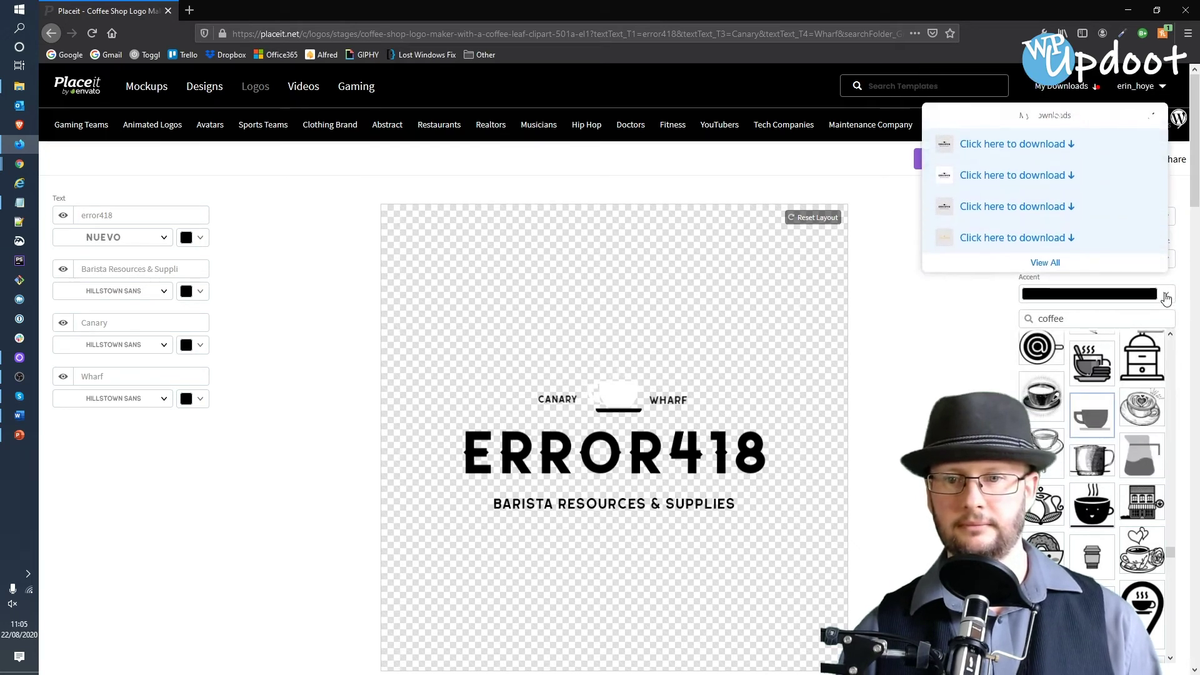
pyautogui.click(1166, 295)
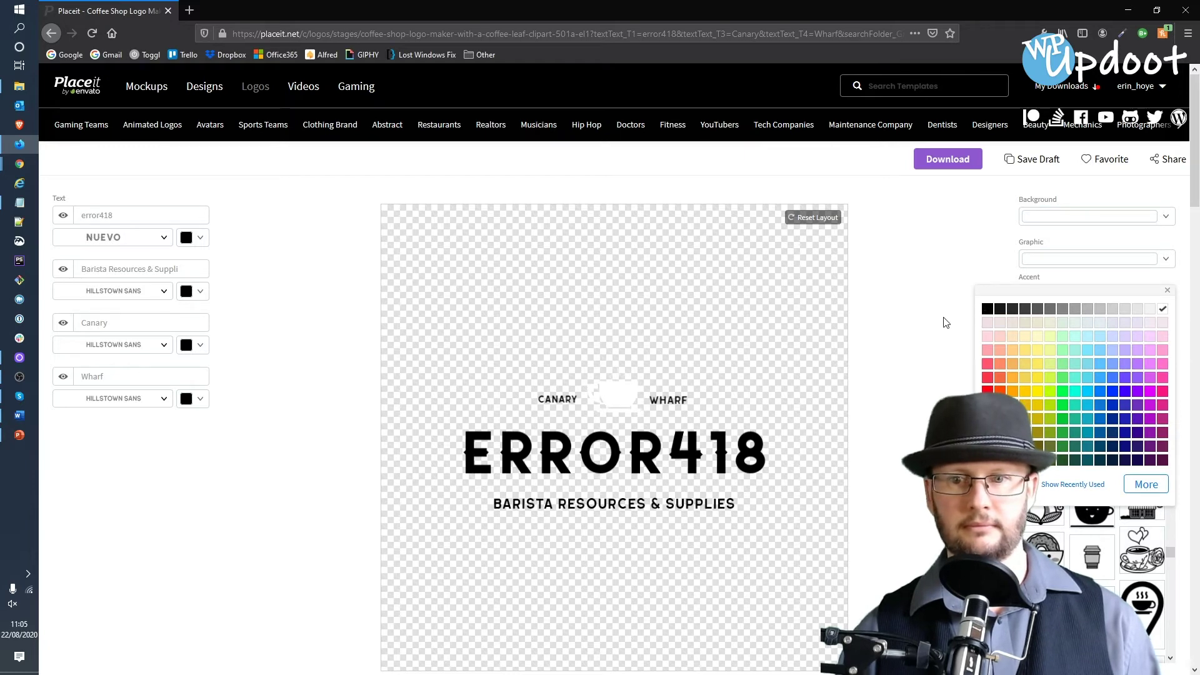
pyautogui.click(946, 322)
pyautogui.click(199, 240)
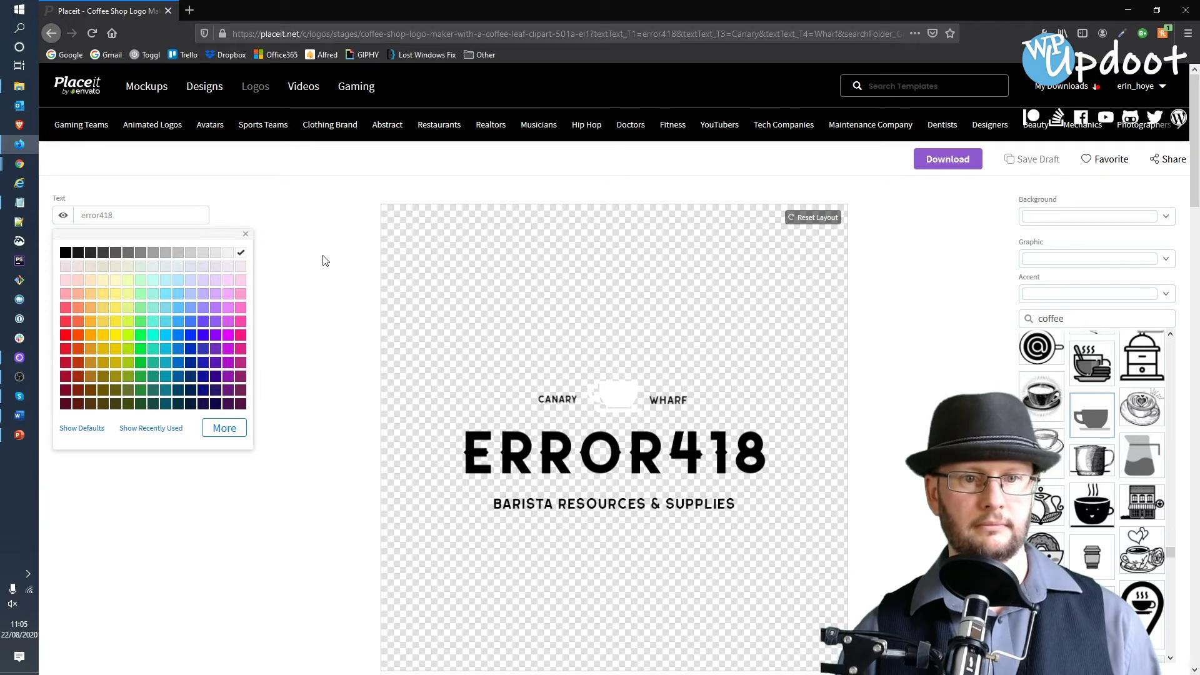
pyautogui.click(325, 260)
# - Make the tagline, CANARY and WHARF text white
pyautogui.click(200, 291)
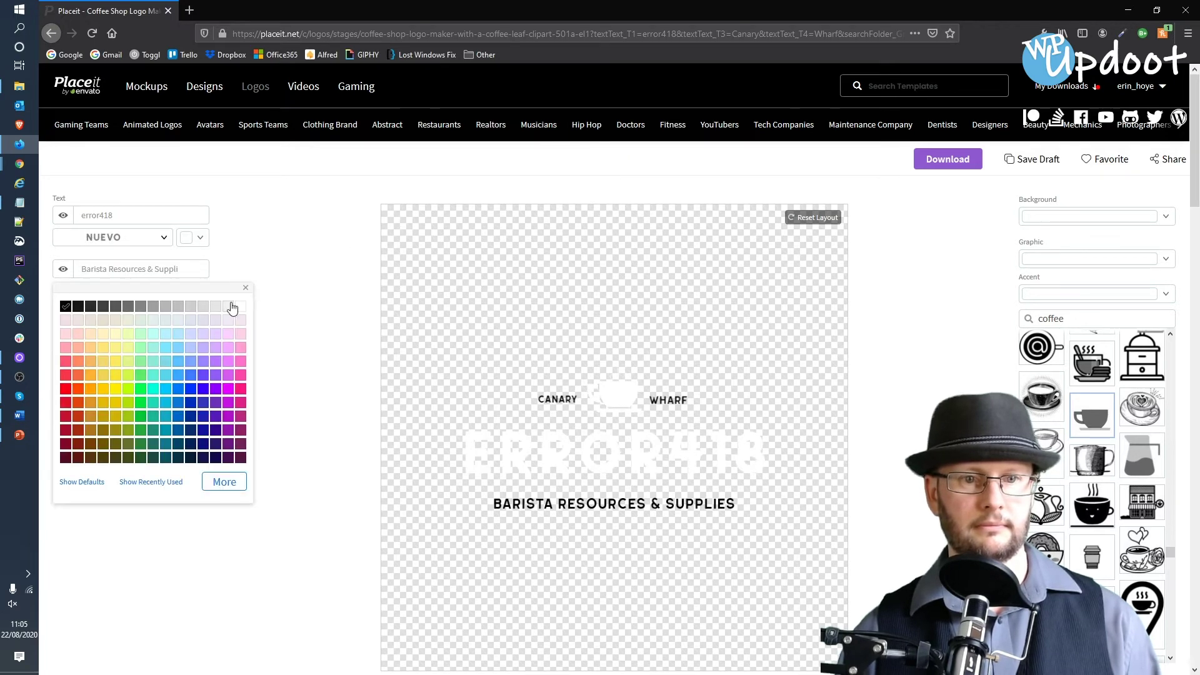
pyautogui.click(241, 307)
pyautogui.click(297, 297)
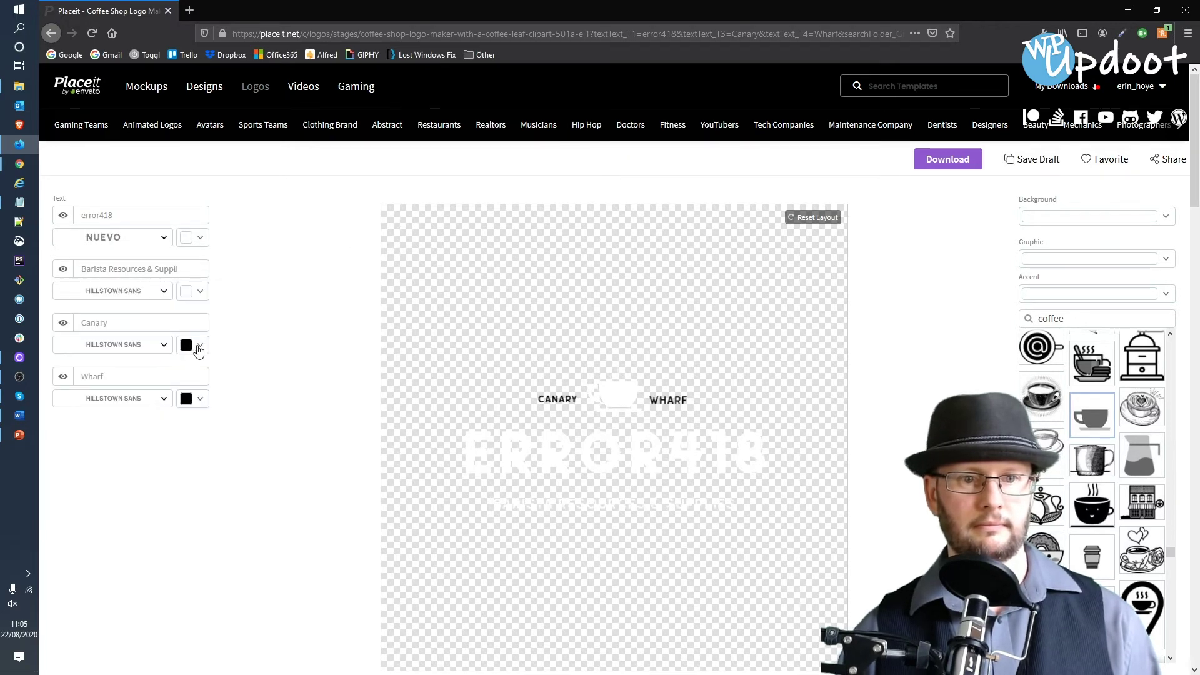
pyautogui.click(199, 350)
pyautogui.click(242, 359)
pyautogui.click(306, 358)
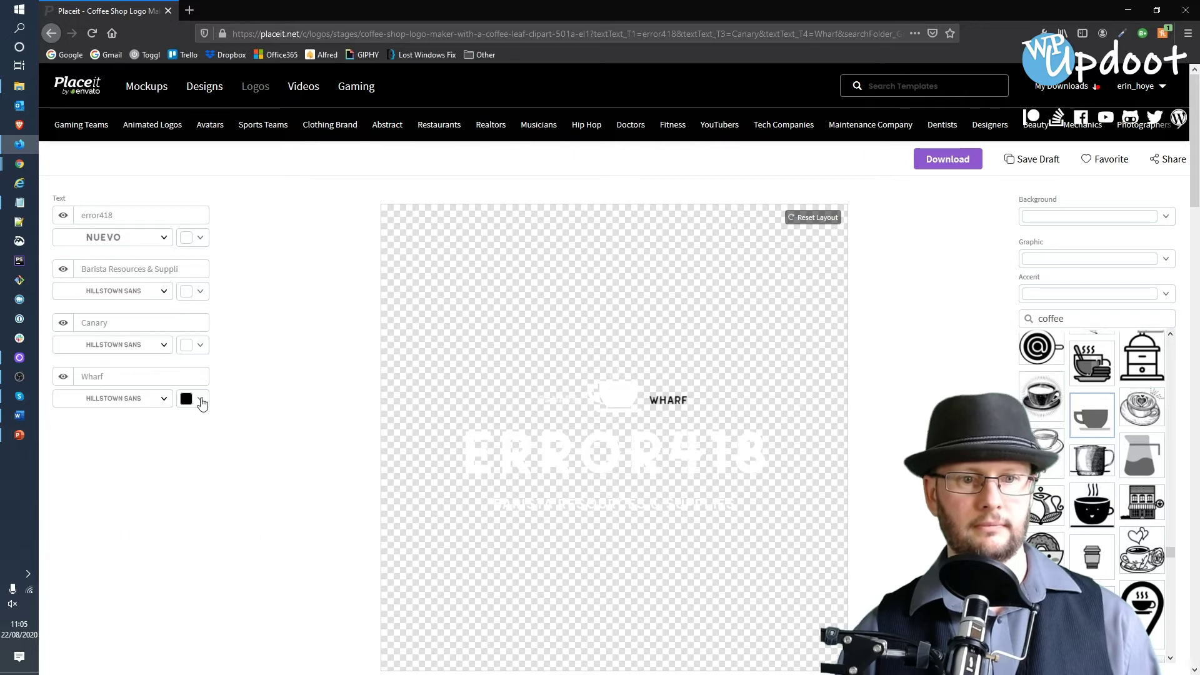
pyautogui.click(200, 400)
pyautogui.click(287, 397)
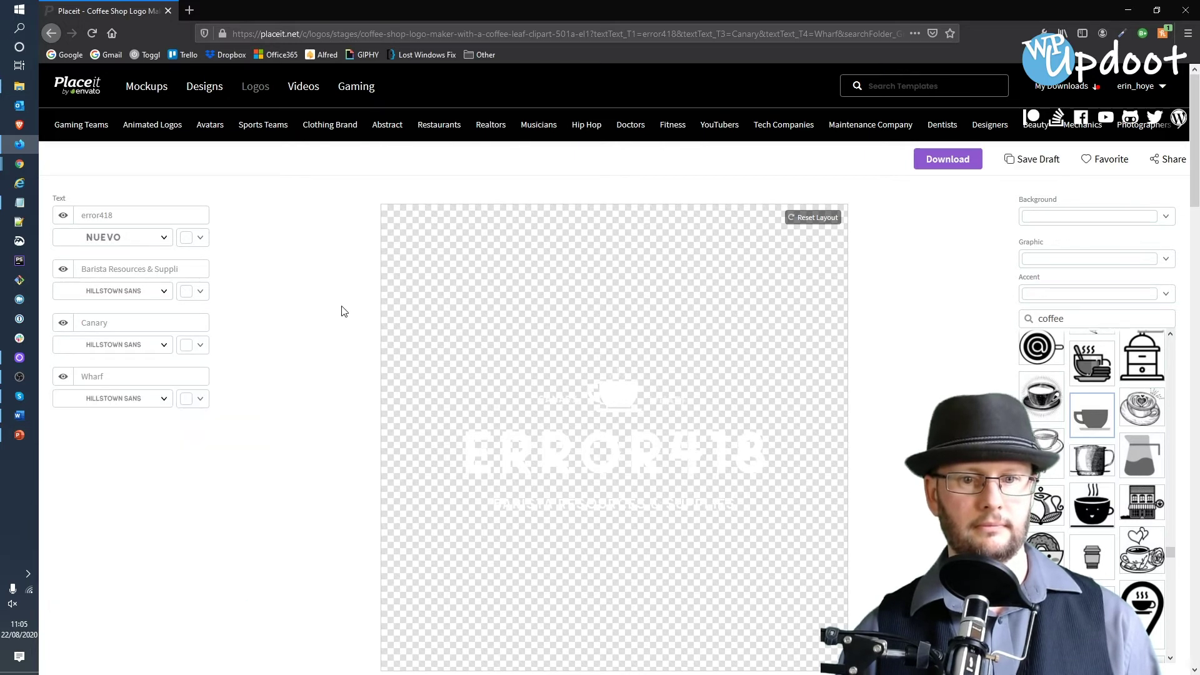
# - Save the all-white logo as a draft
pyautogui.scroll(-6, 343, 273)
pyautogui.scroll(3, 339, 274)
pyautogui.scroll(3, 339, 274)
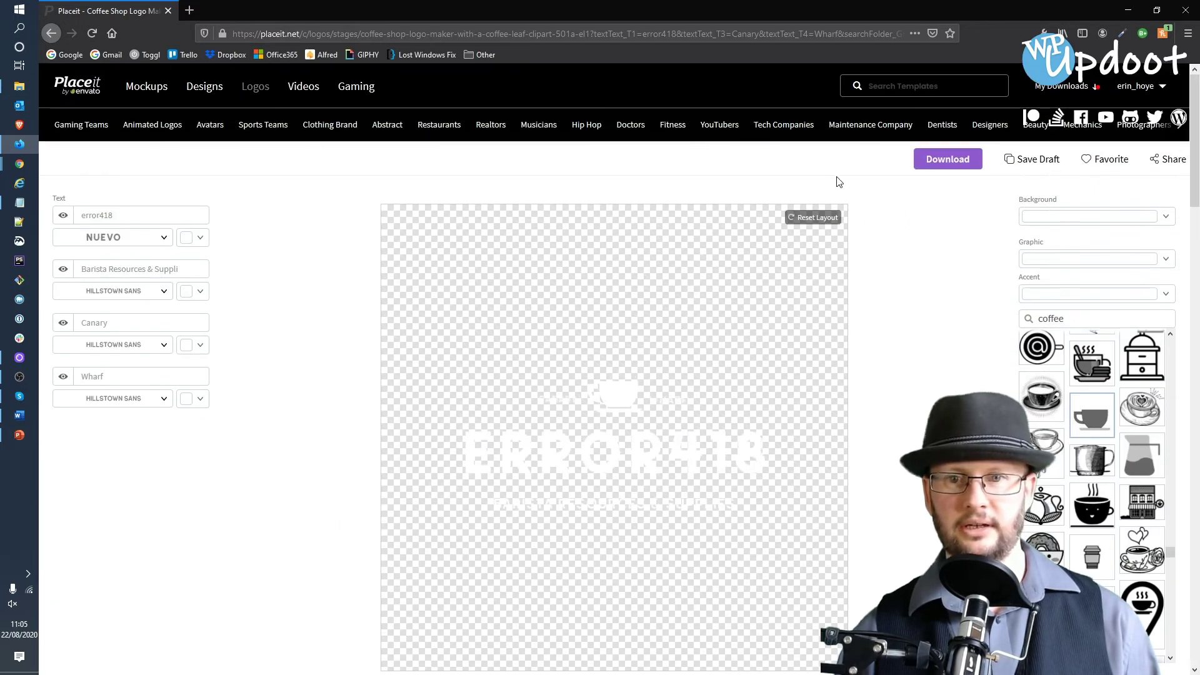
pyautogui.click(1009, 160)
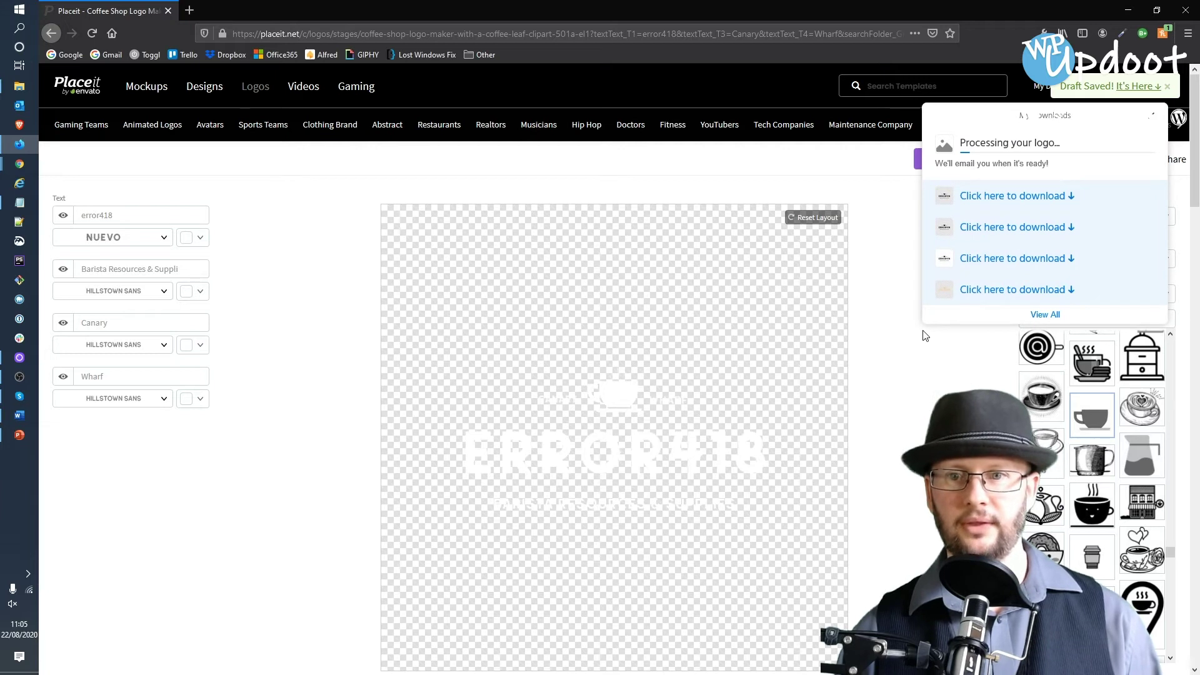
# - Open the purchases page listing all the downloaded ERROR418 logos
pyautogui.click(1044, 315)
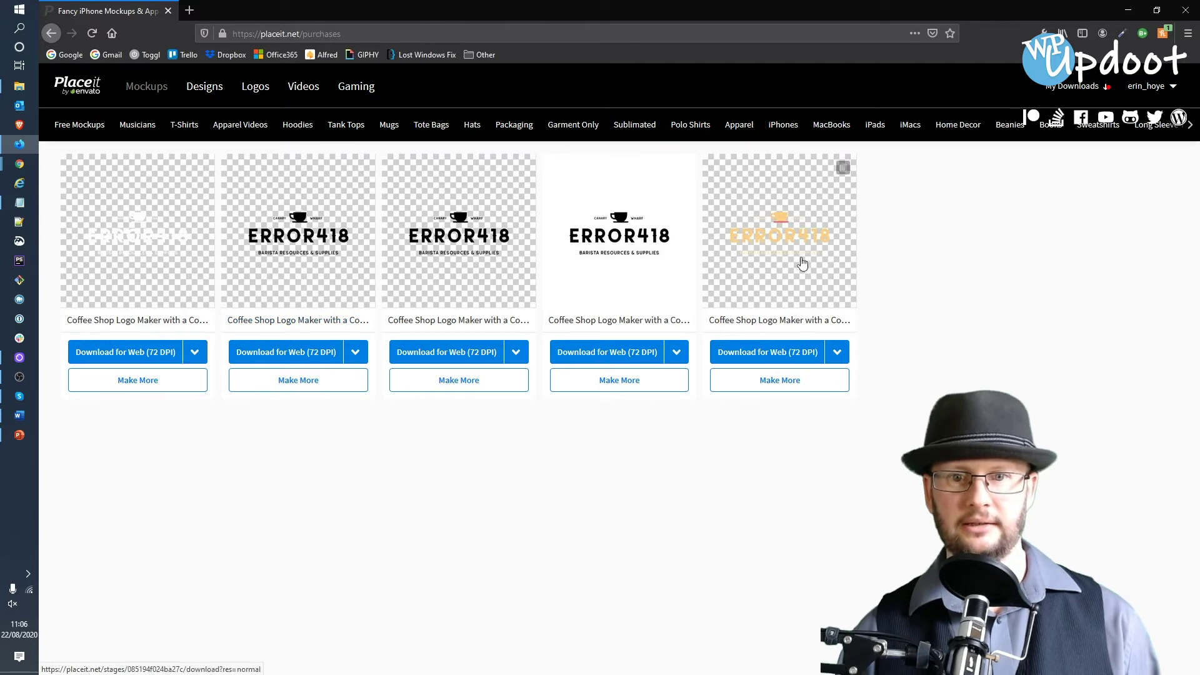
pyautogui.click(837, 353)
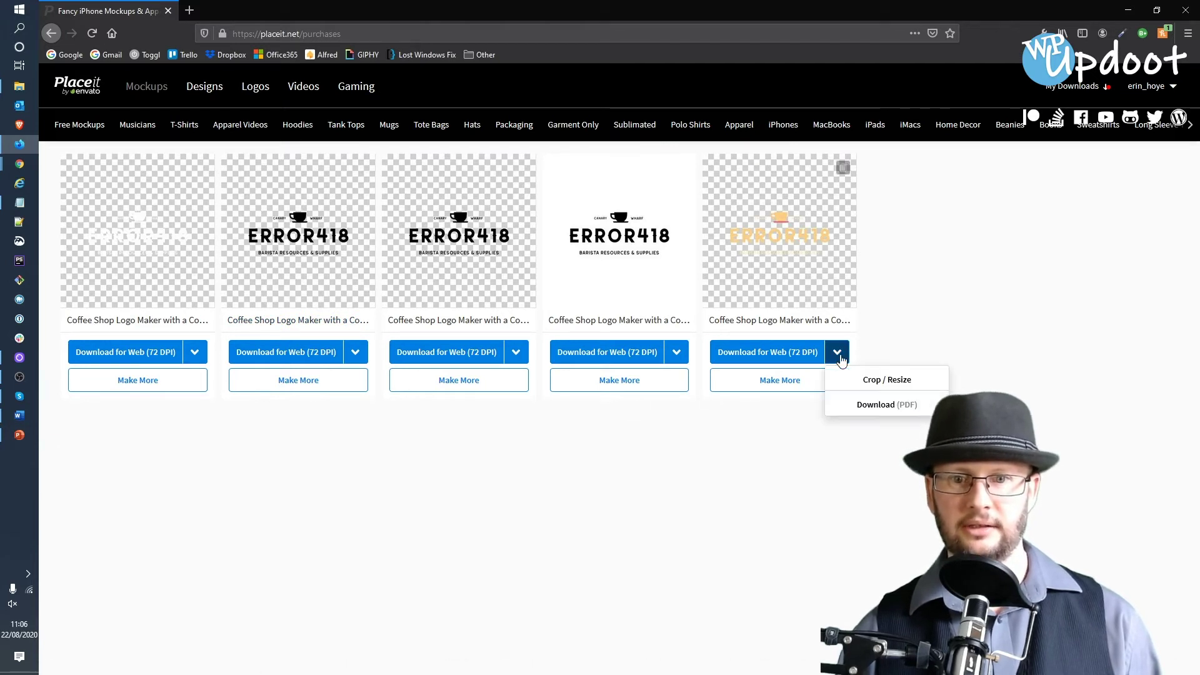
pyautogui.click(943, 350)
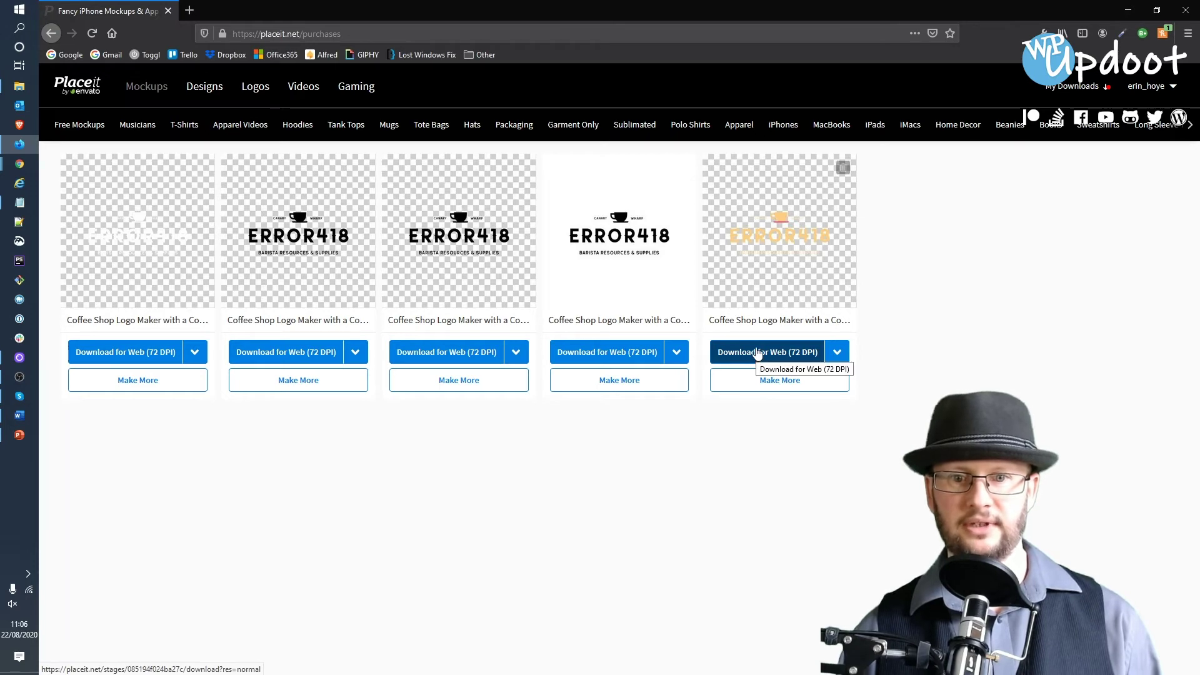
# - Download three ERROR418 logo variants as PNGs, confirming each Firefox save
pyautogui.click(758, 352)
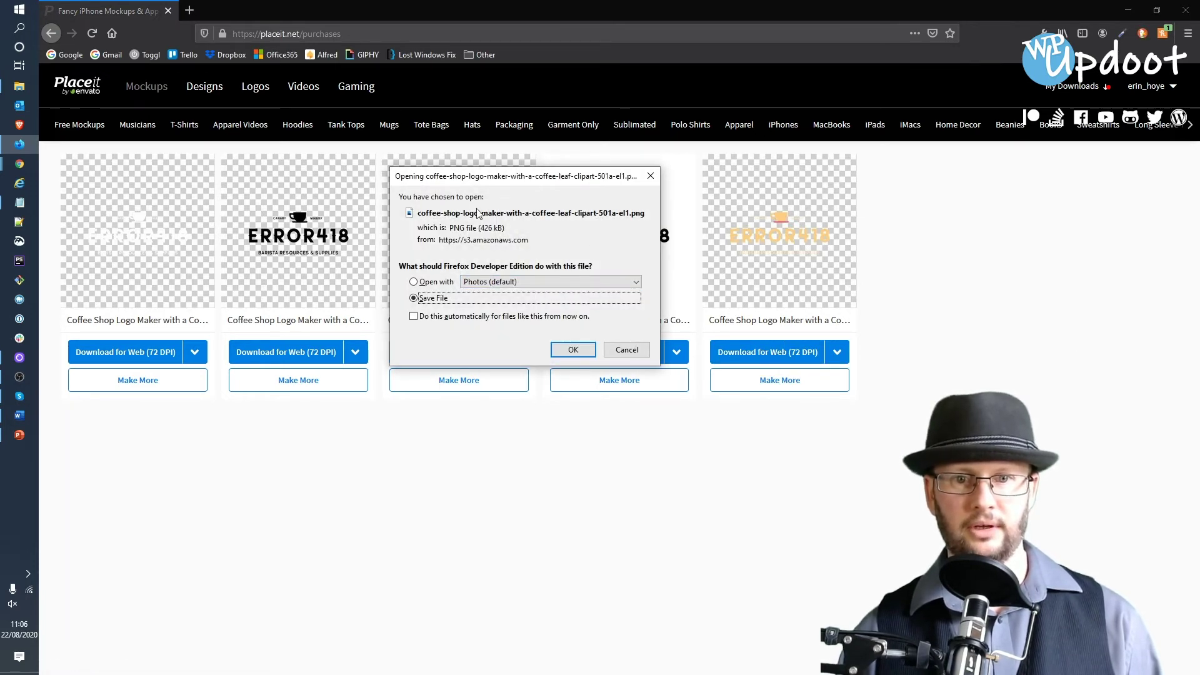
pyautogui.click(571, 348)
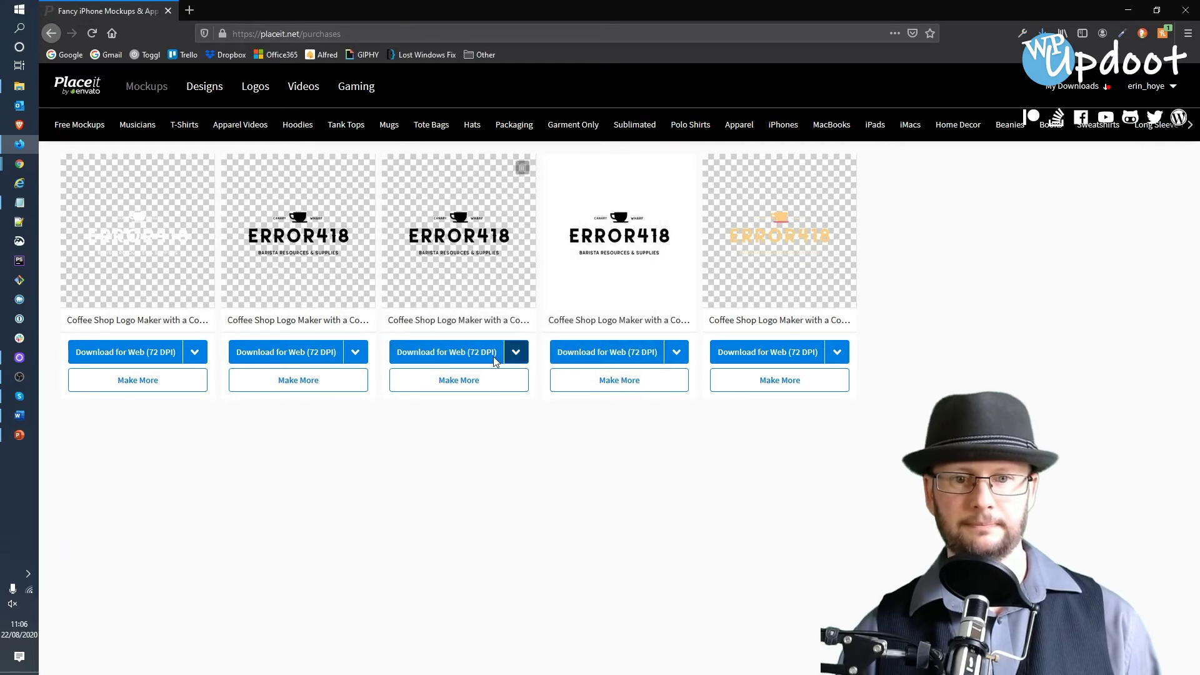
pyautogui.click(281, 353)
pyautogui.click(571, 348)
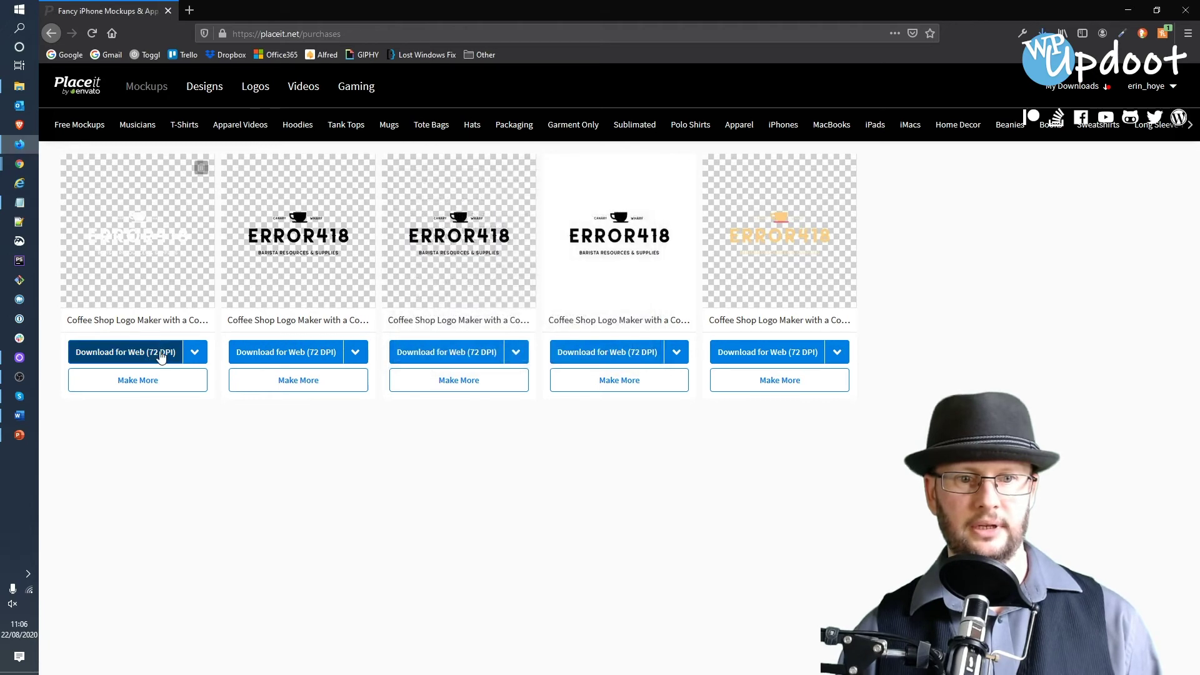
pyautogui.click(161, 354)
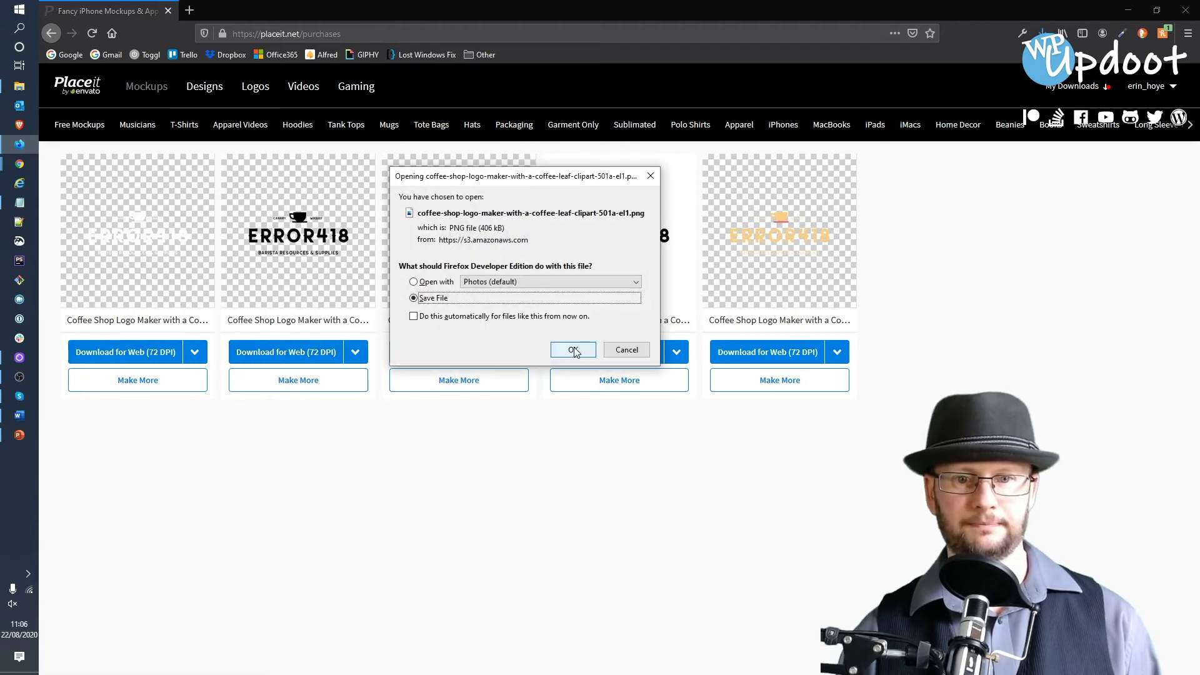
pyautogui.click(573, 350)
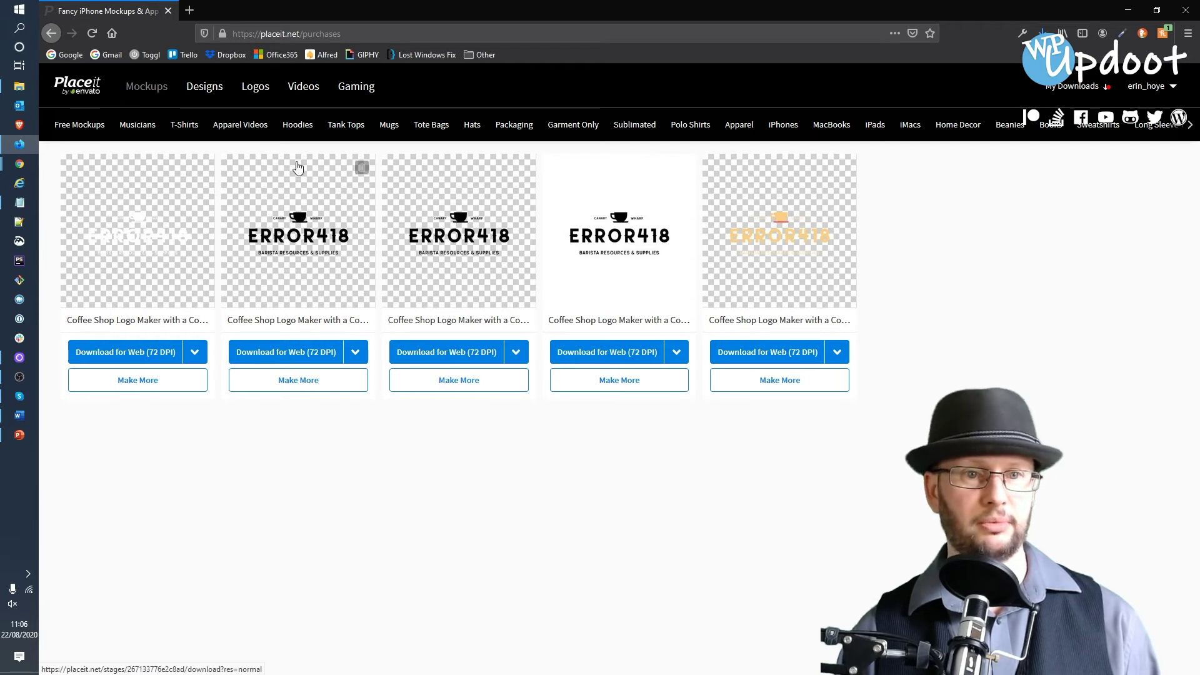
pyautogui.click(260, 96)
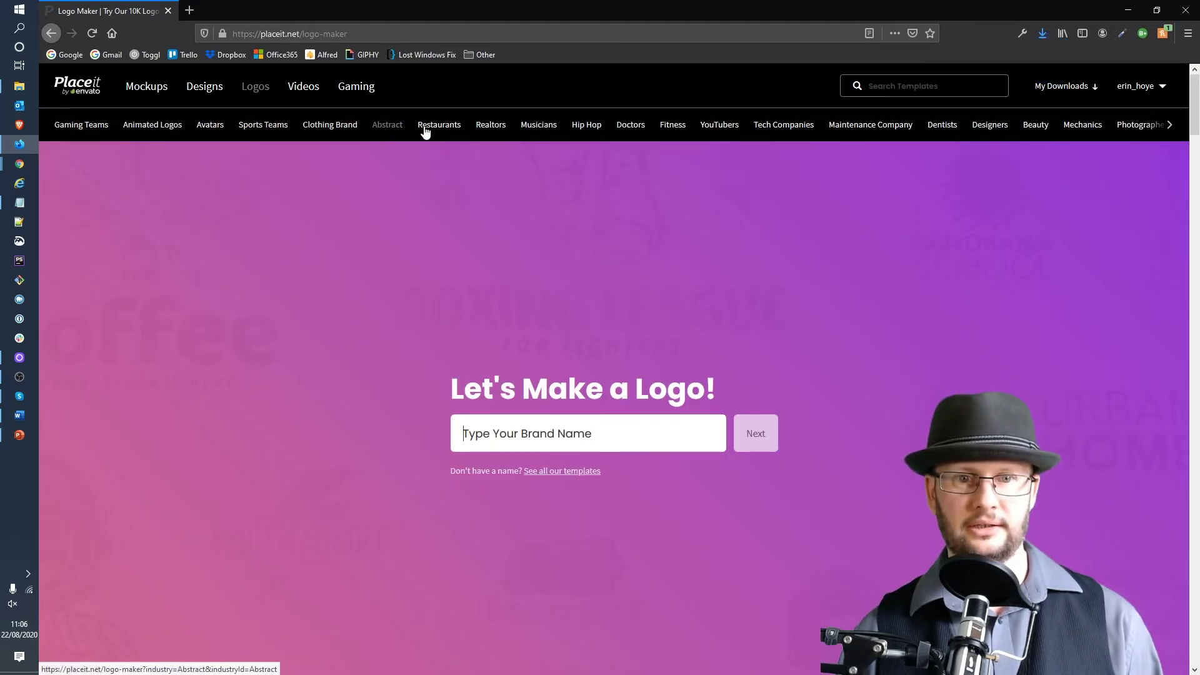
# - Enter 'geekt' as the brand name in the logo maker
pyautogui.click(1171, 126)
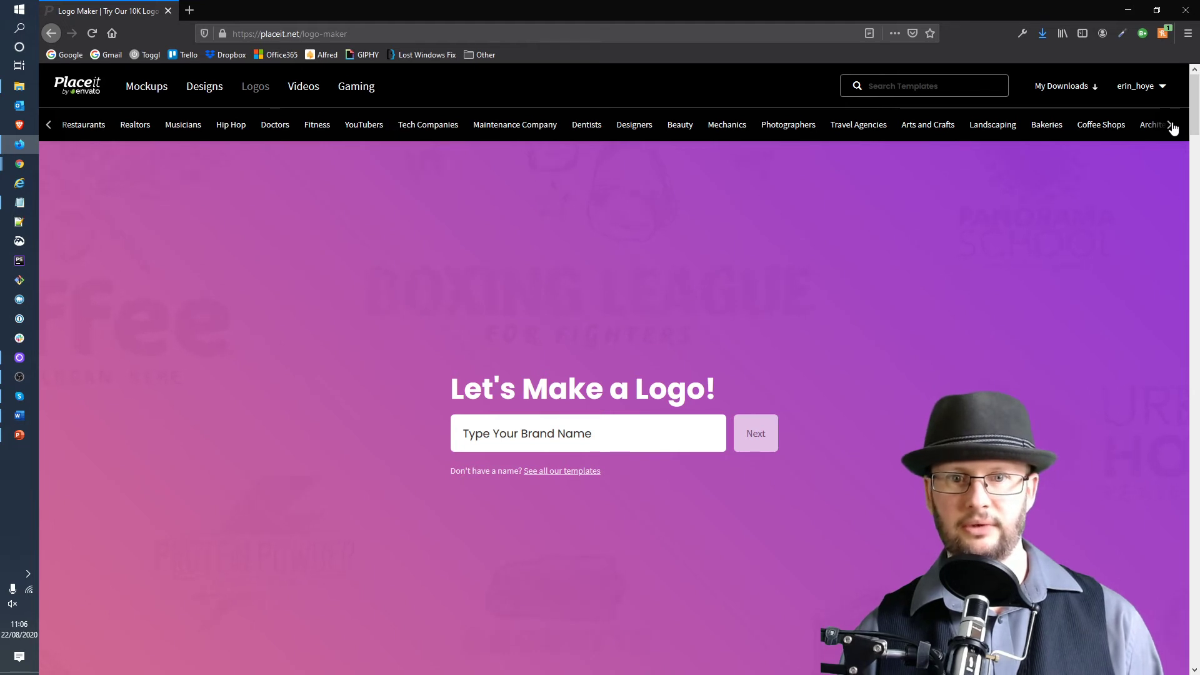
pyautogui.click(1171, 126)
pyautogui.click(1170, 126)
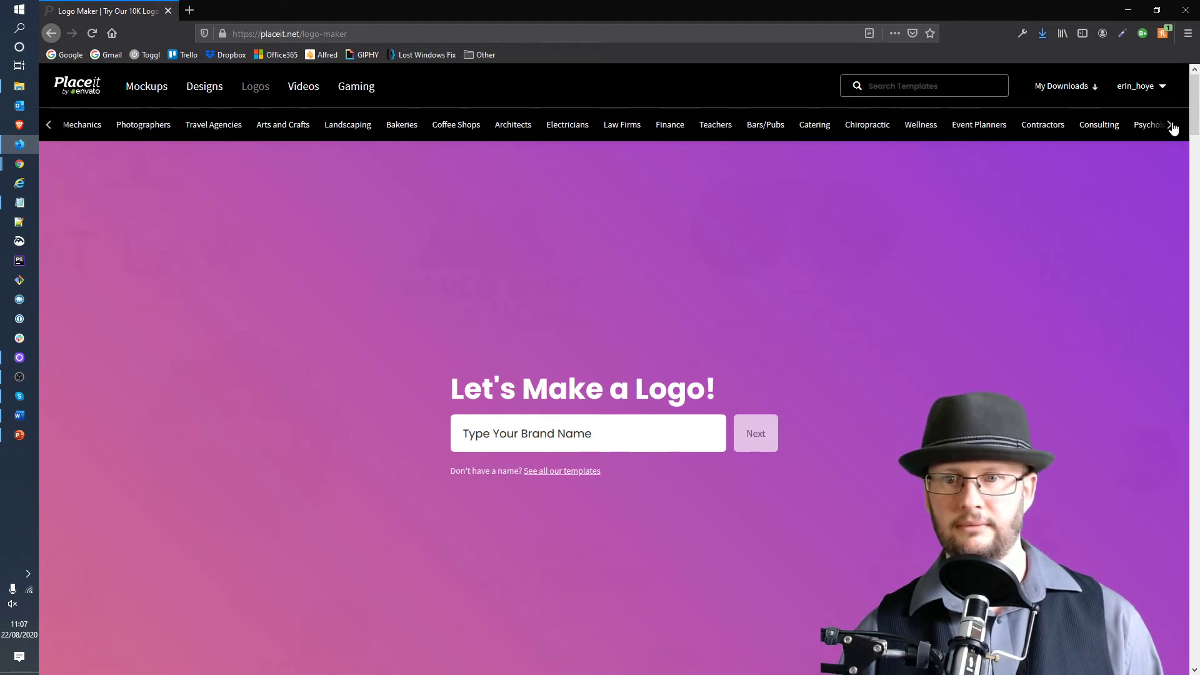
pyautogui.click(595, 375)
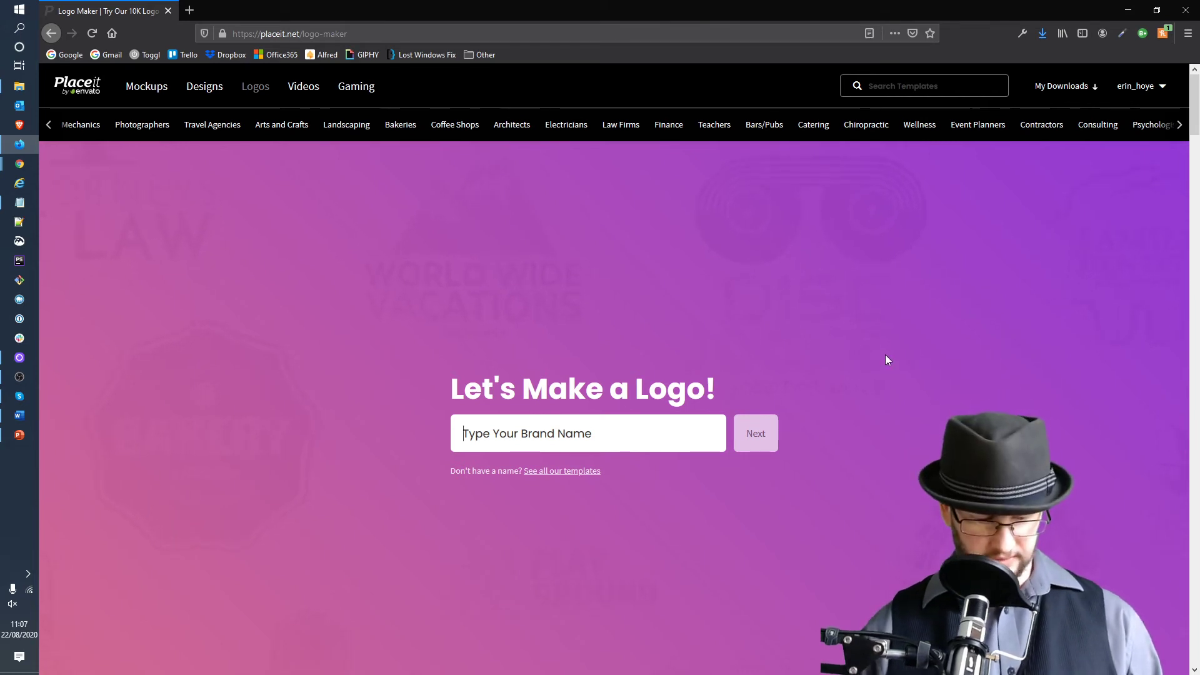
pyautogui.write('geekt')
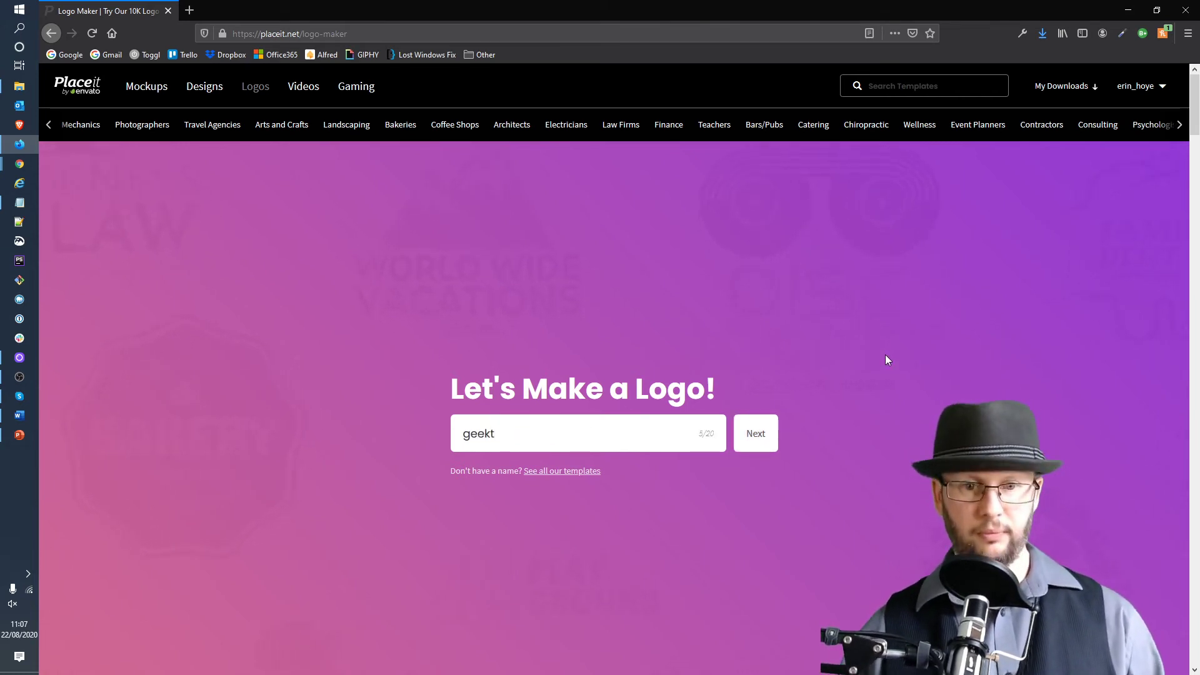
pyautogui.click(756, 433)
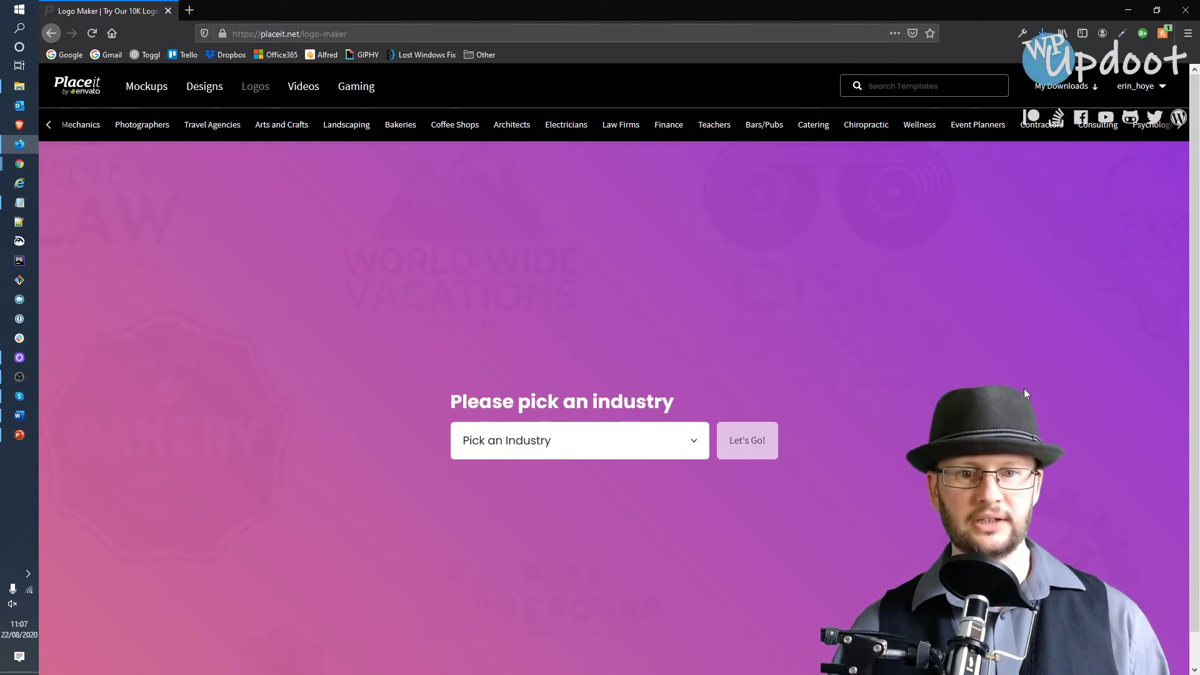
# - Choose Clothing Brand as the industry and show its logo templates
pyautogui.click(699, 450)
pyautogui.scroll(-5, 618, 487)
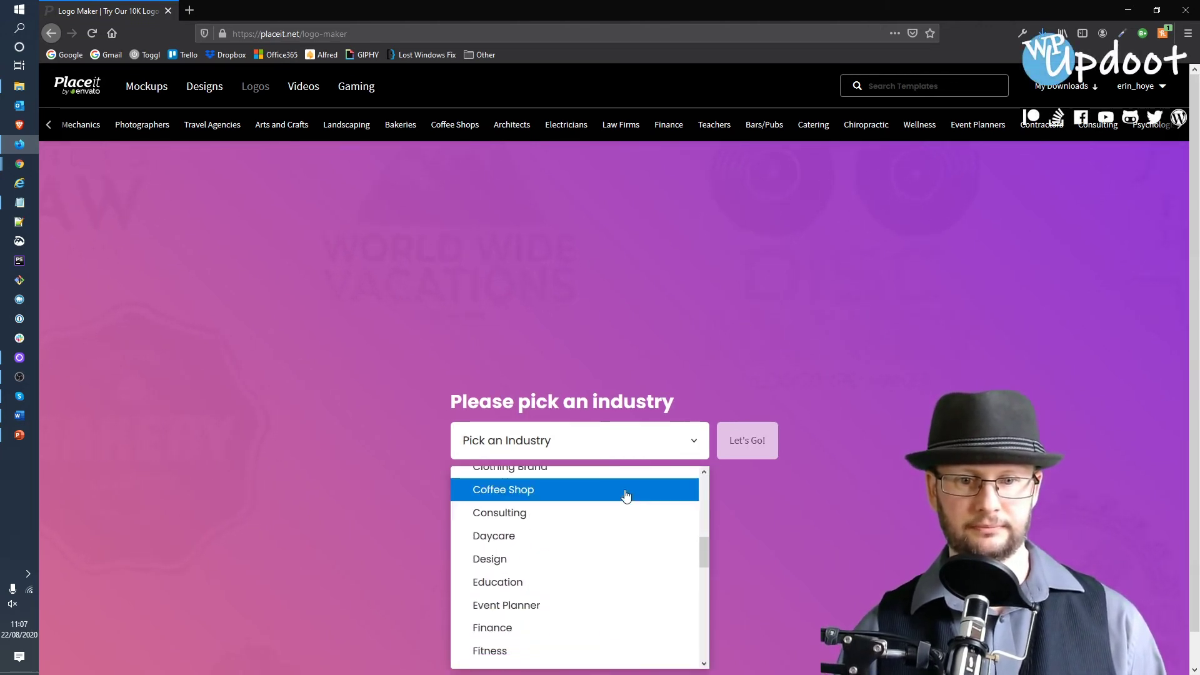
pyautogui.scroll(-3, 626, 496)
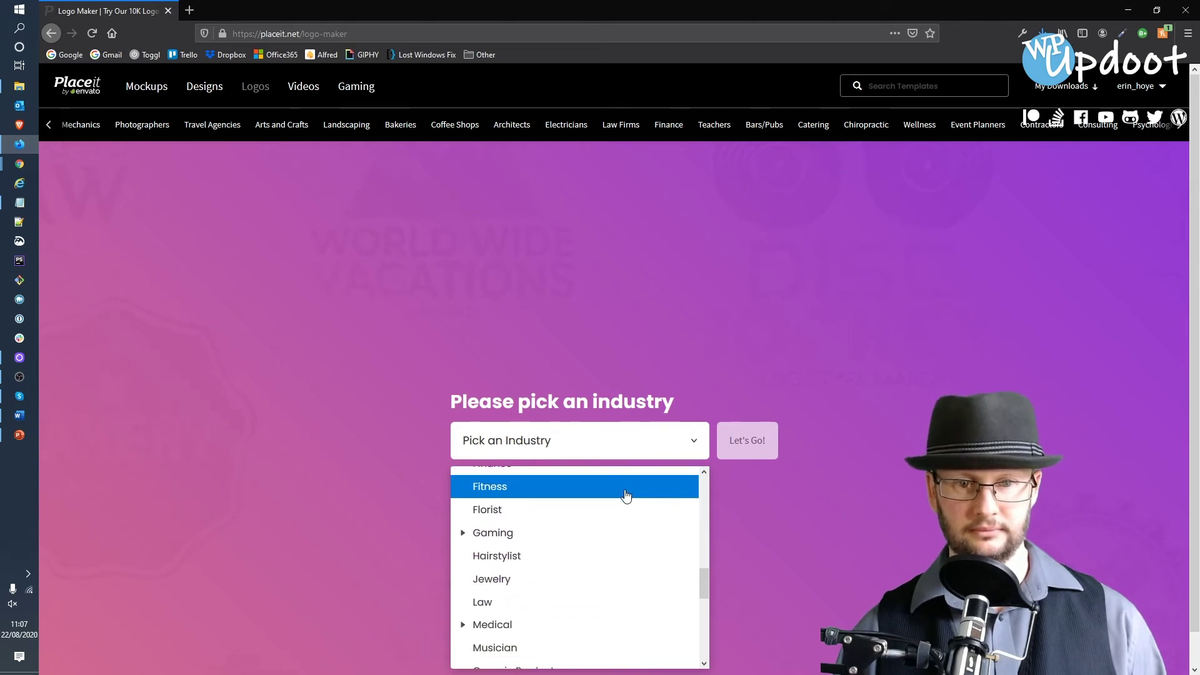
pyautogui.scroll(6, 626, 496)
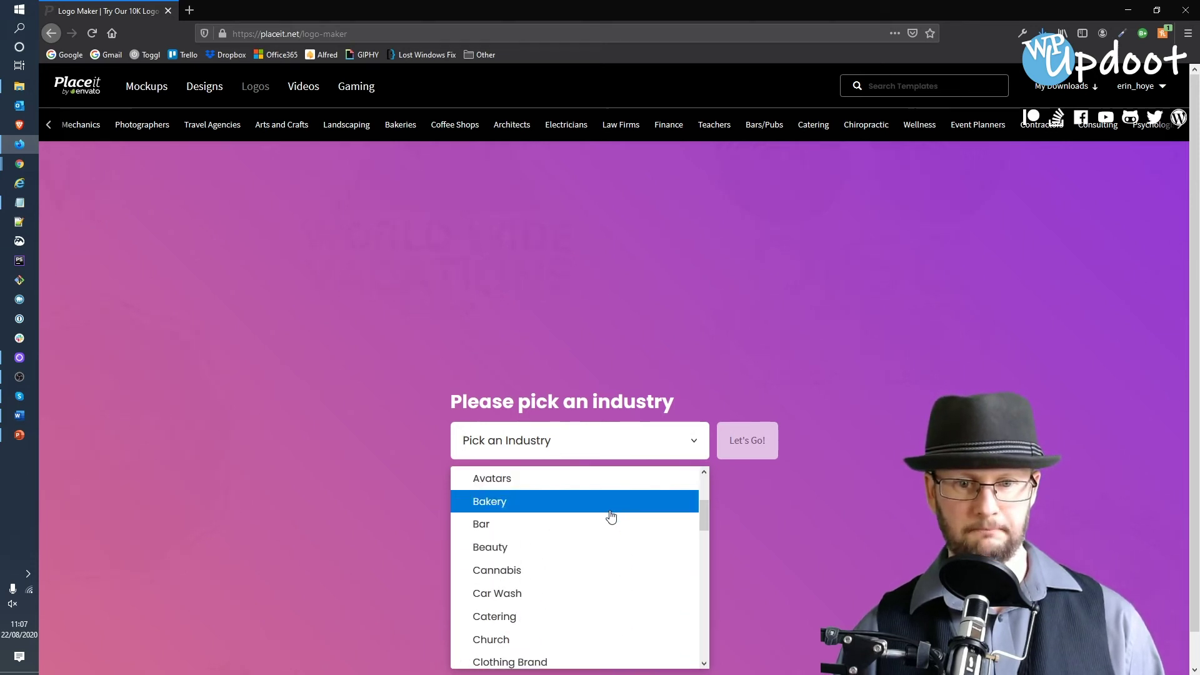
pyautogui.scroll(-3, 611, 516)
pyautogui.click(581, 548)
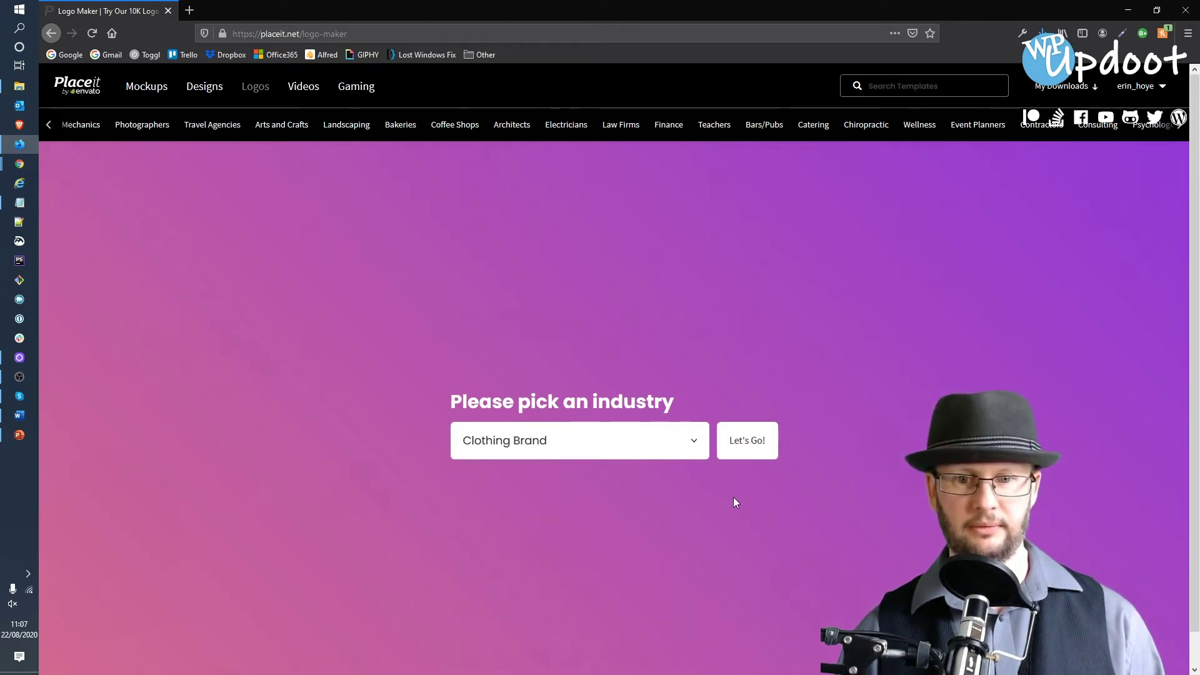
pyautogui.click(748, 446)
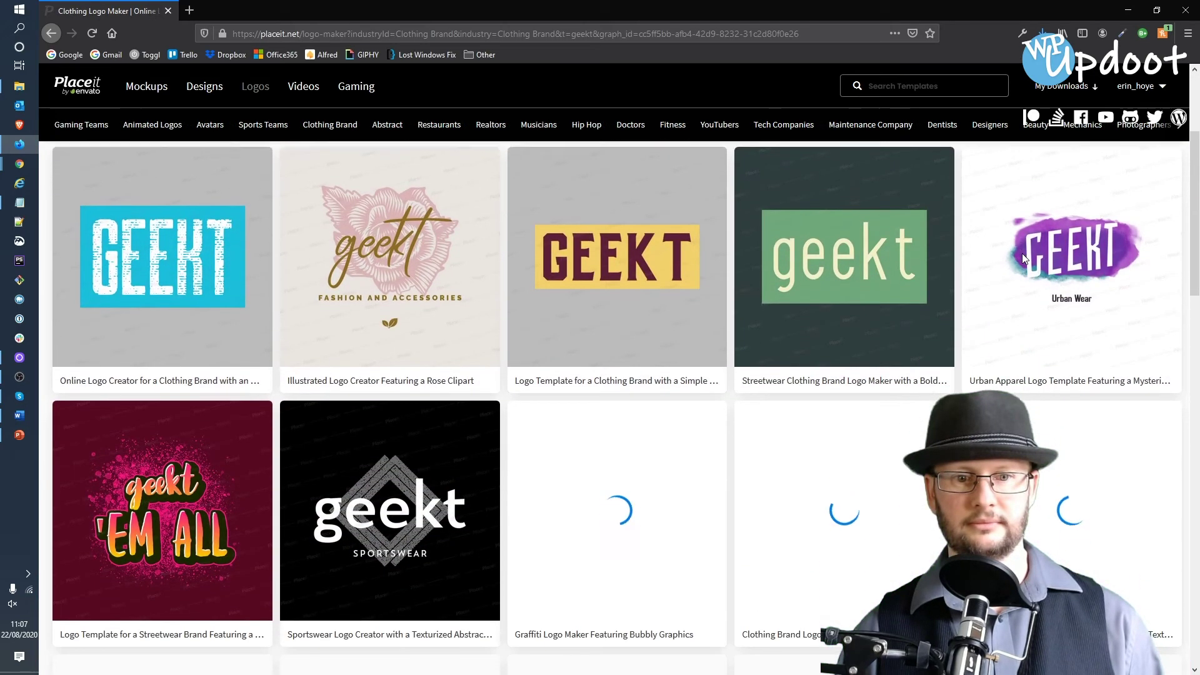
# - Scroll through page 1 of the Clothing Brand templates showing geekt
pyautogui.scroll(-2, 1023, 258)
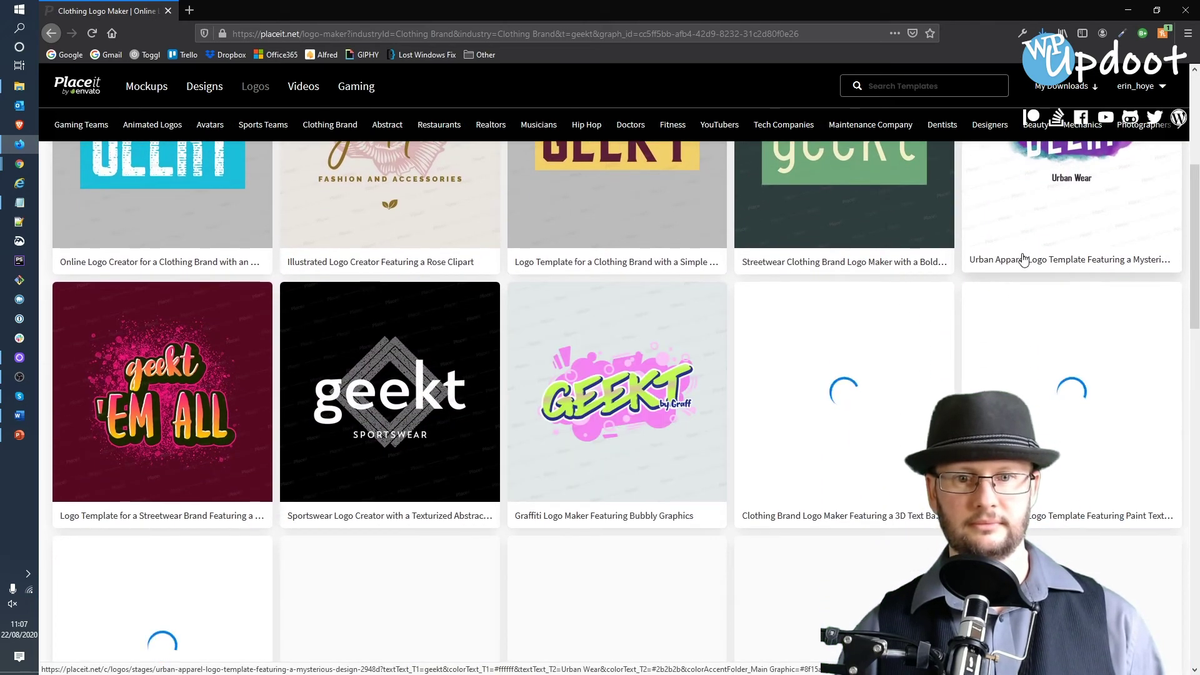
pyautogui.scroll(-2, 1023, 257)
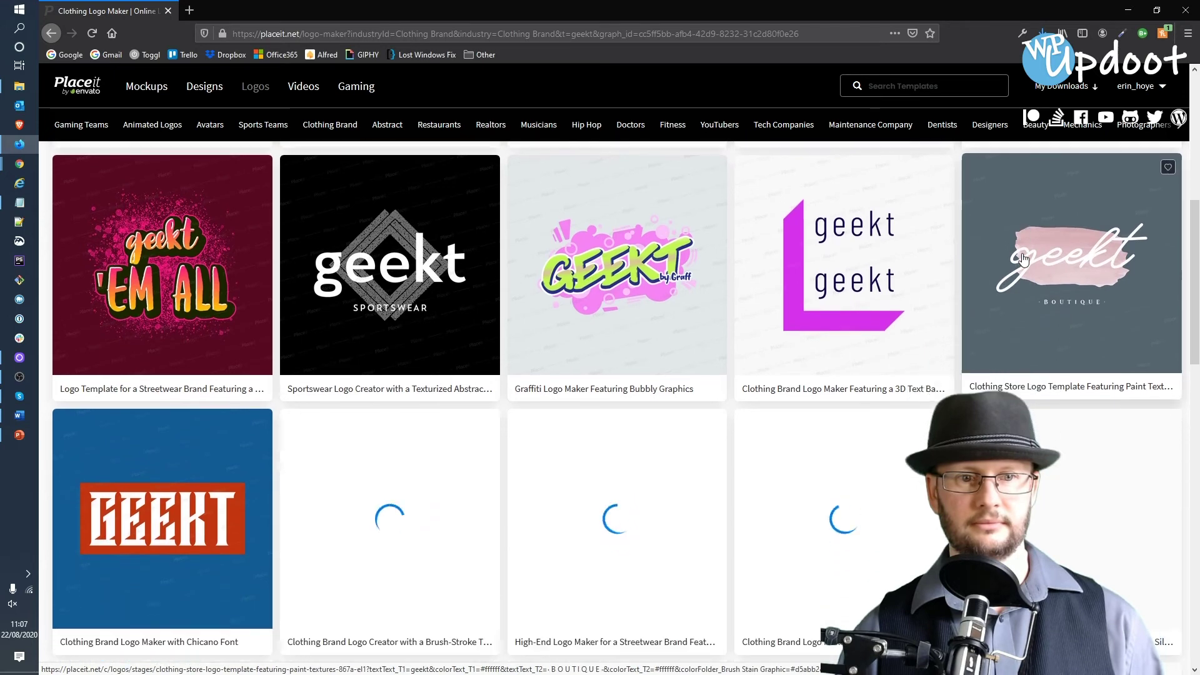
pyautogui.scroll(-3, 1023, 257)
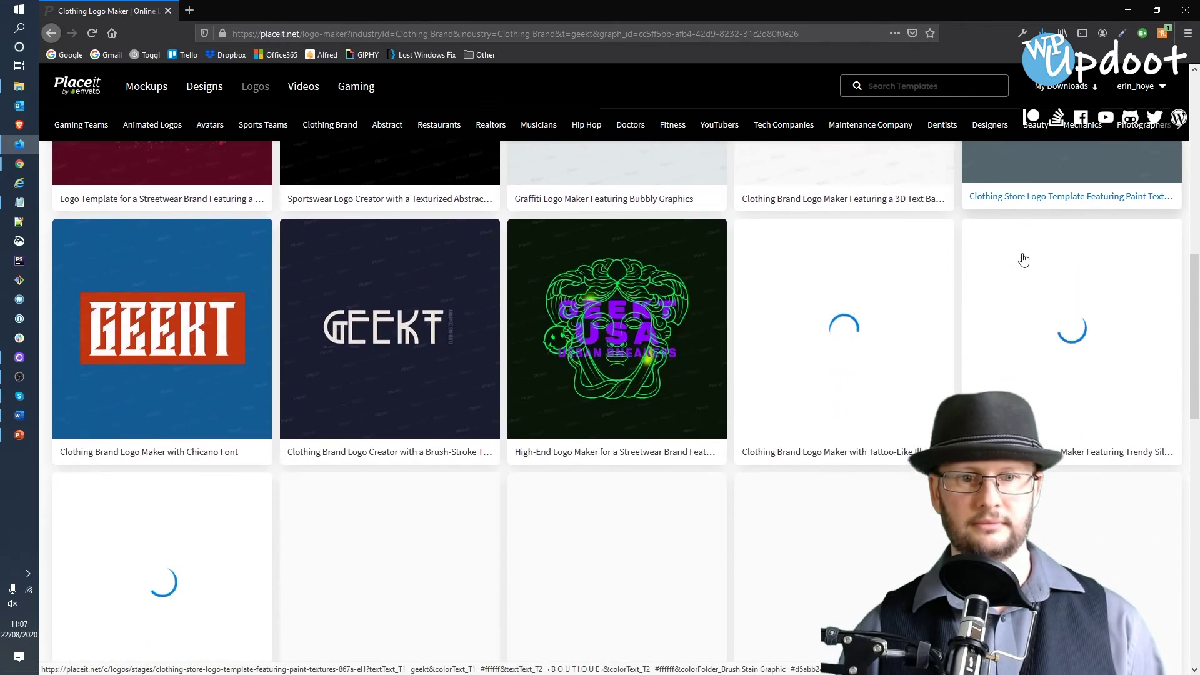
pyautogui.scroll(-3, 1022, 260)
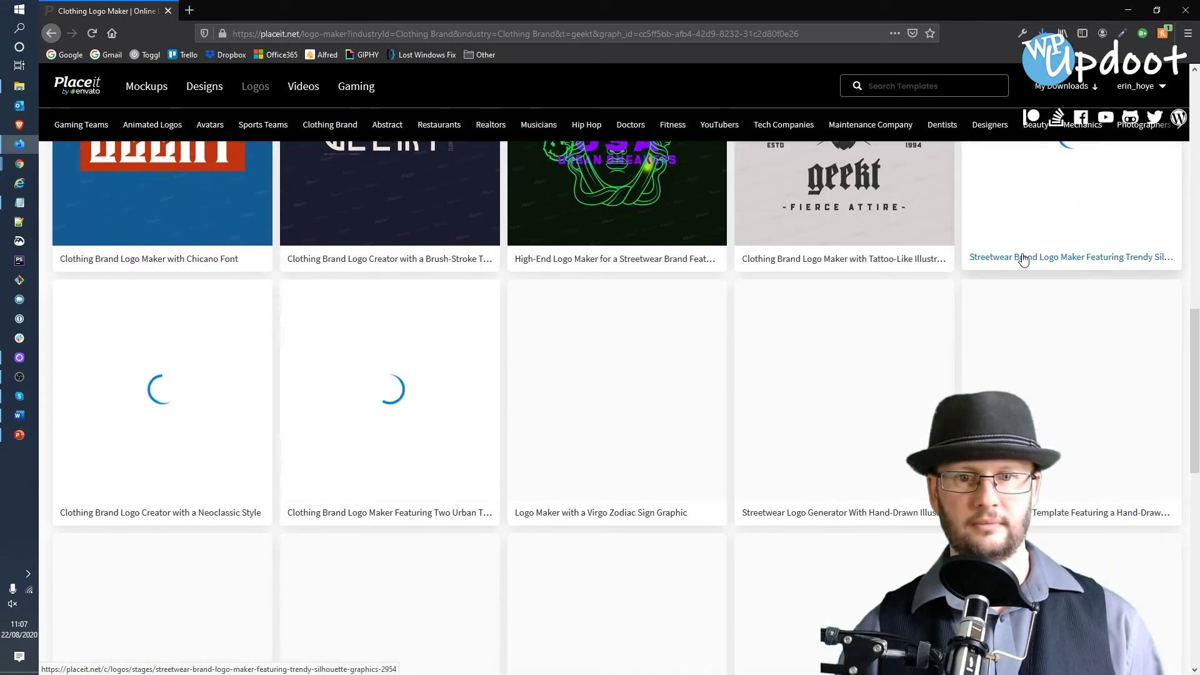
pyautogui.scroll(3, 1022, 259)
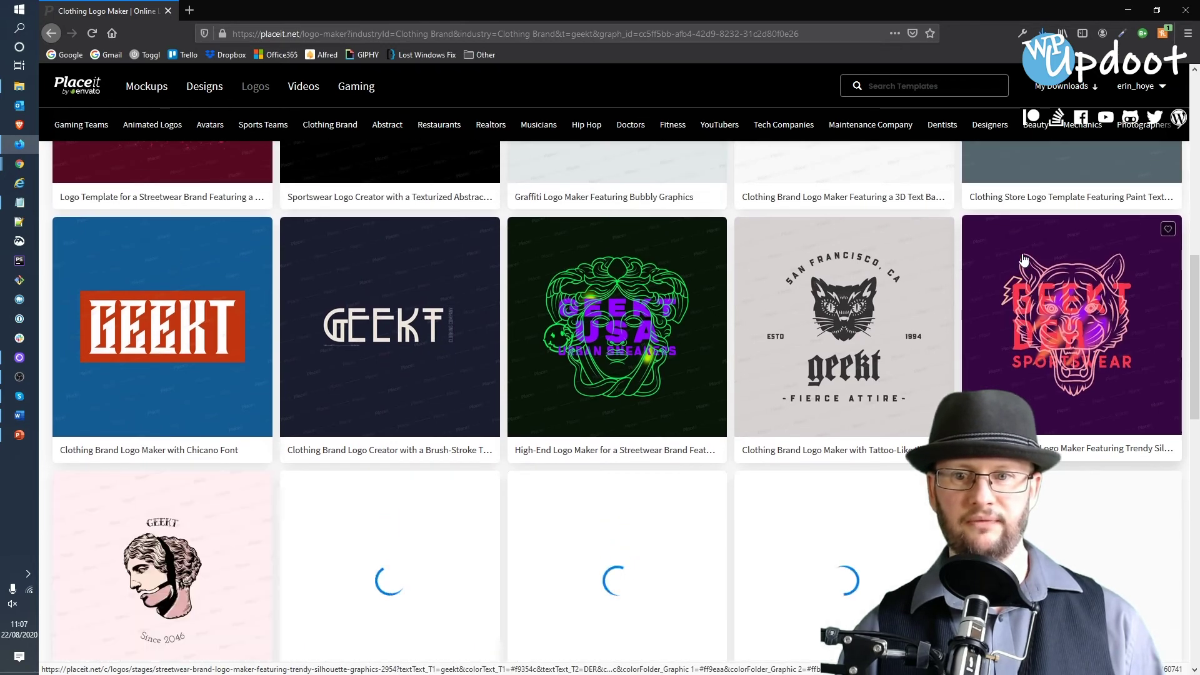
pyautogui.scroll(-1, 1022, 259)
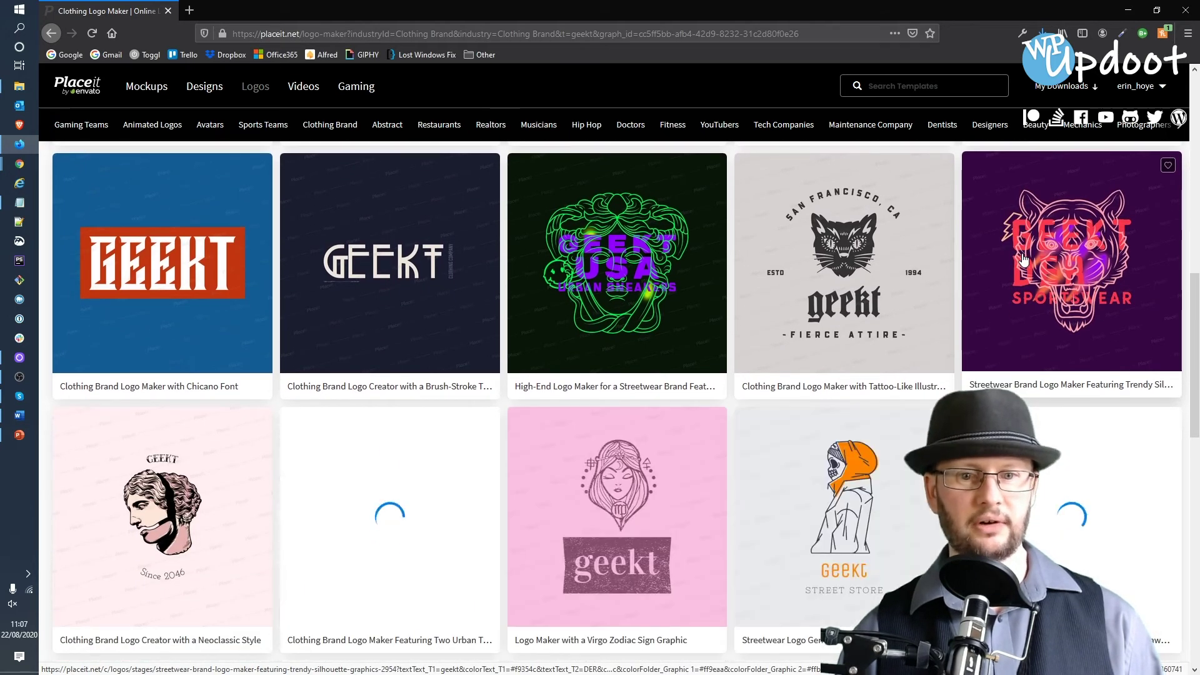
pyautogui.scroll(-4, 1023, 260)
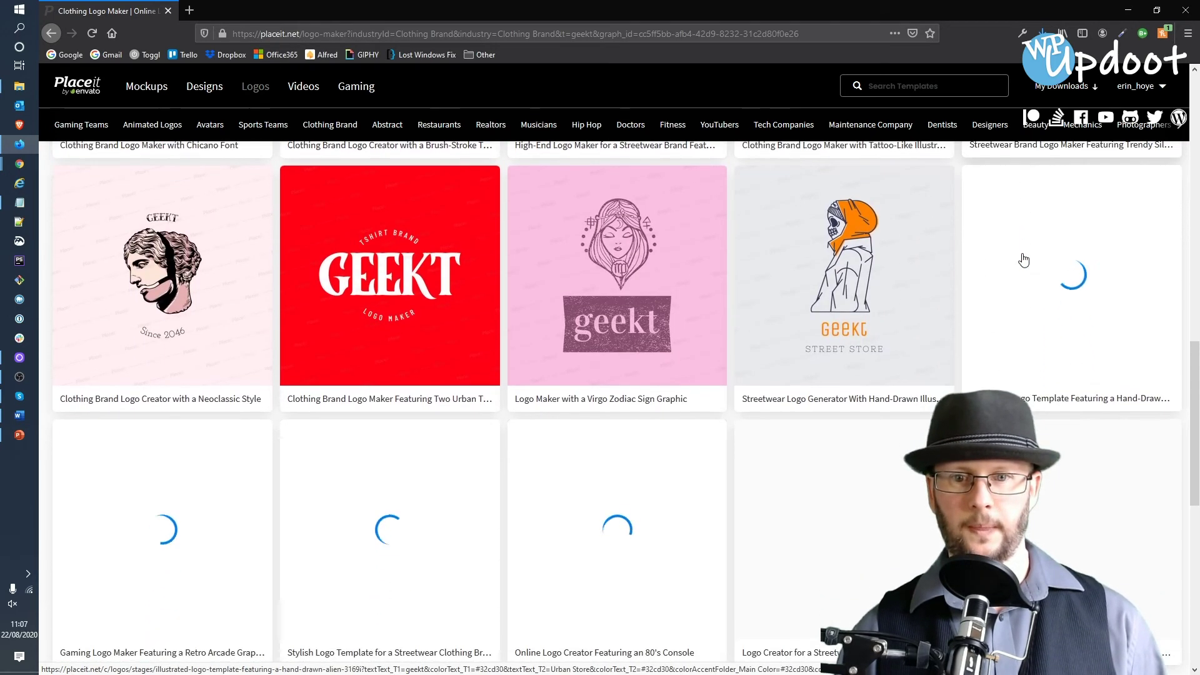
pyautogui.scroll(-2, 1023, 259)
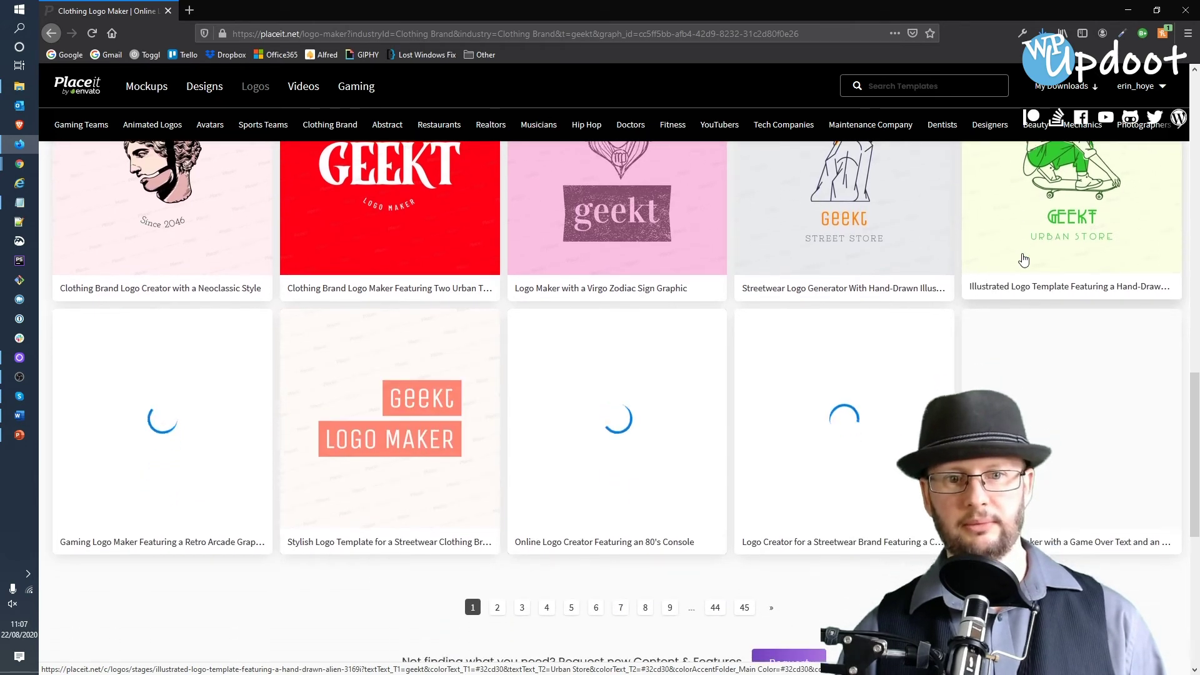
pyautogui.scroll(-2, 1023, 259)
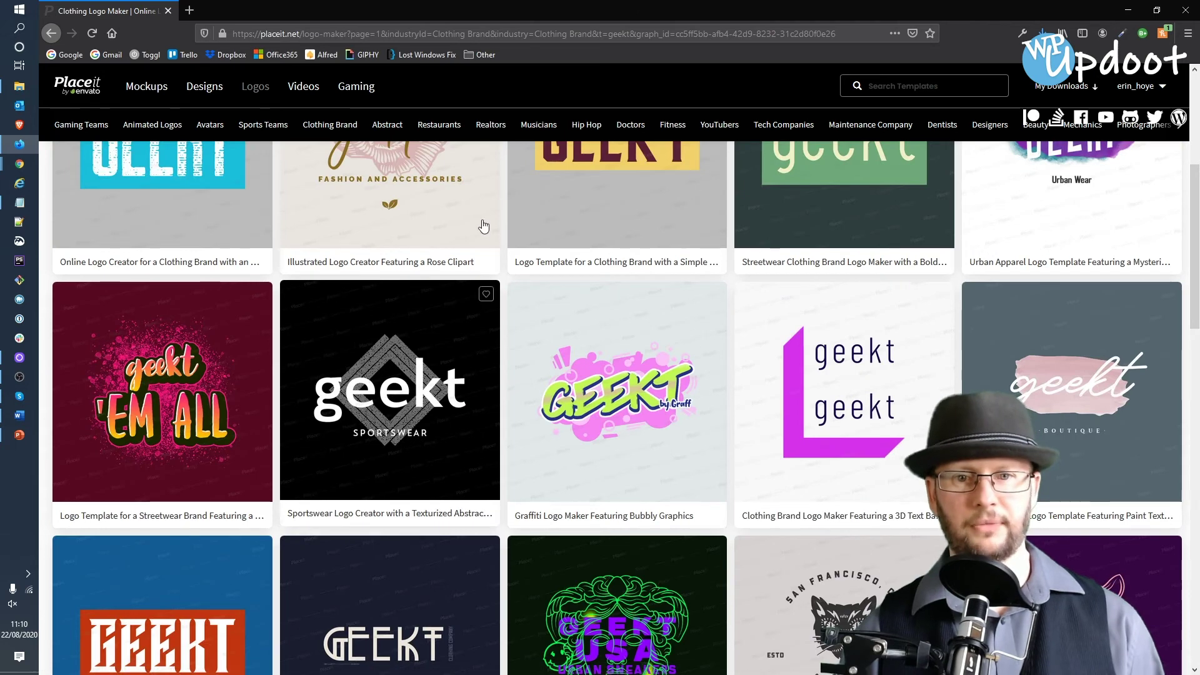
pyautogui.scroll(3, 715, 231)
pyautogui.scroll(2, 714, 232)
pyautogui.scroll(-5, 357, 358)
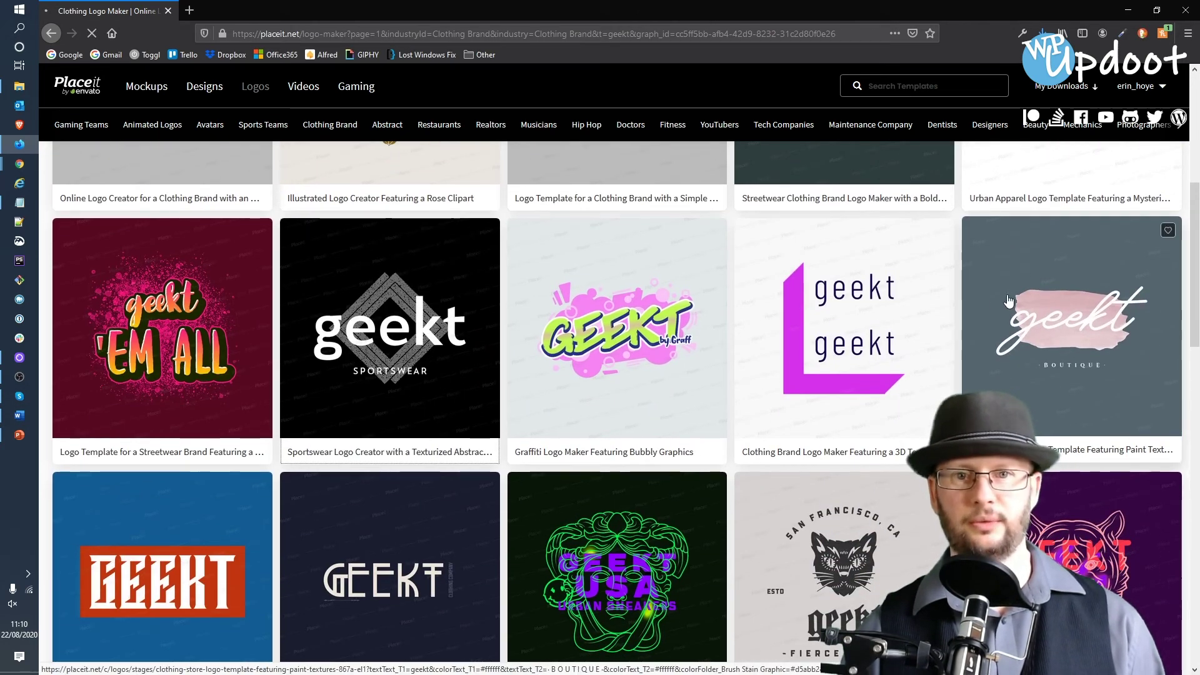
# - Open the geekt Sportswear template and swap its graphic for the grey hexagon stamp
pyautogui.click(370, 347)
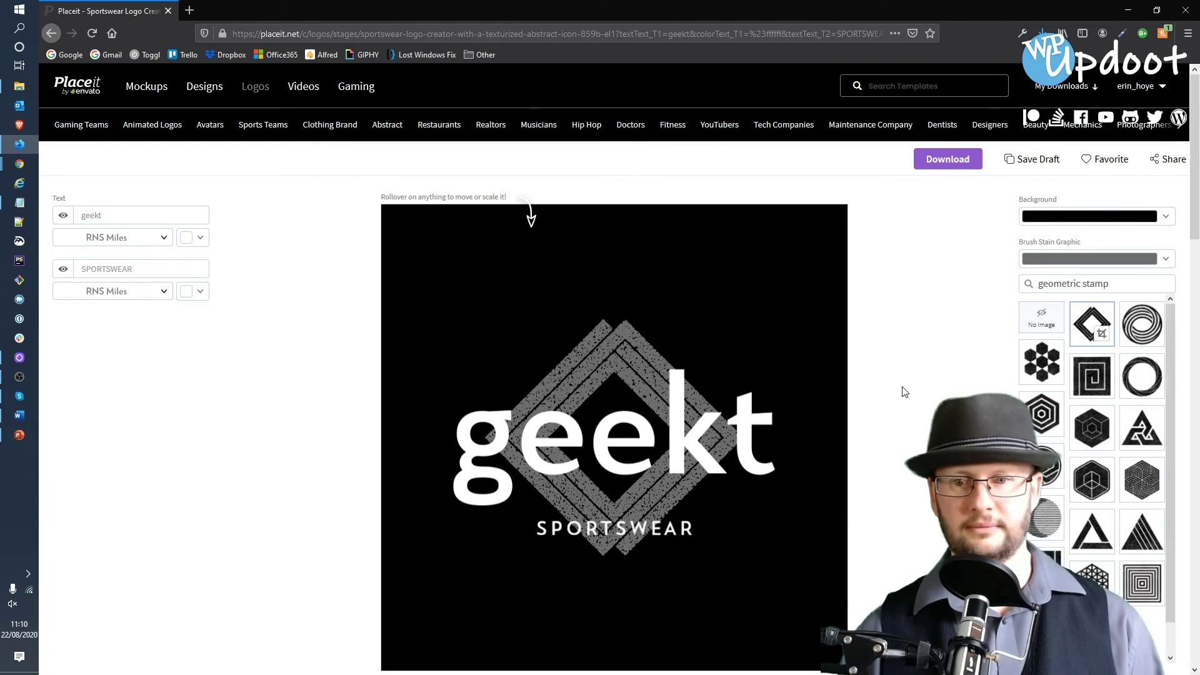
pyautogui.scroll(-2, 898, 385)
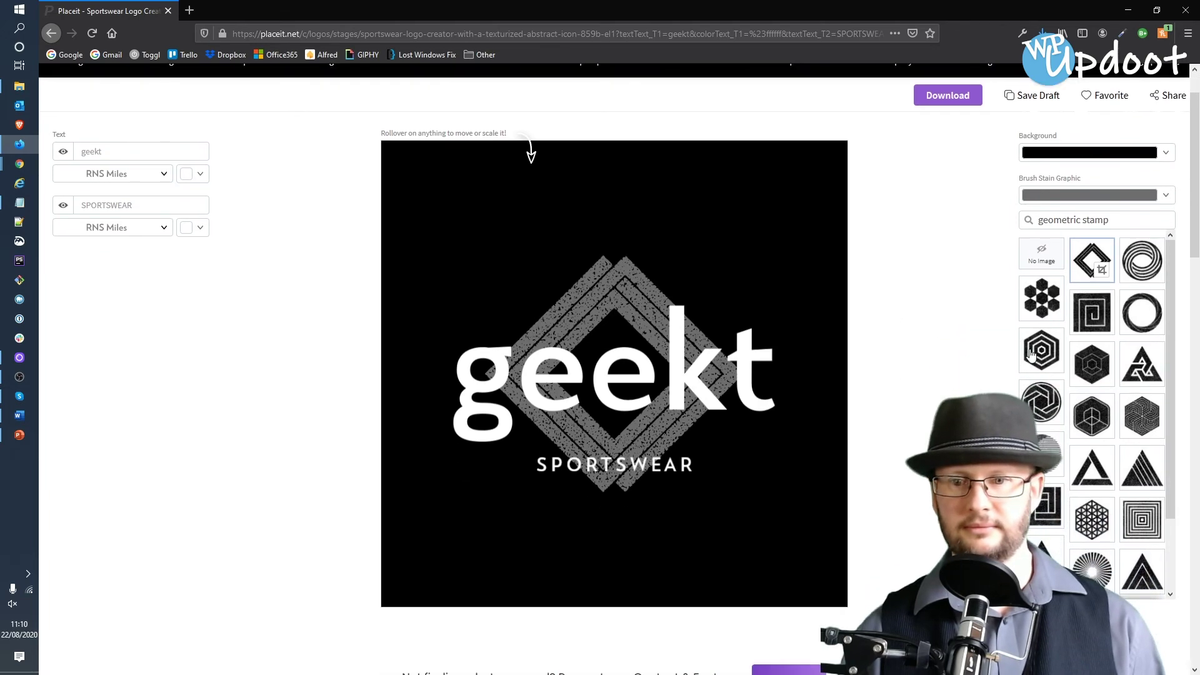
pyautogui.click(1138, 371)
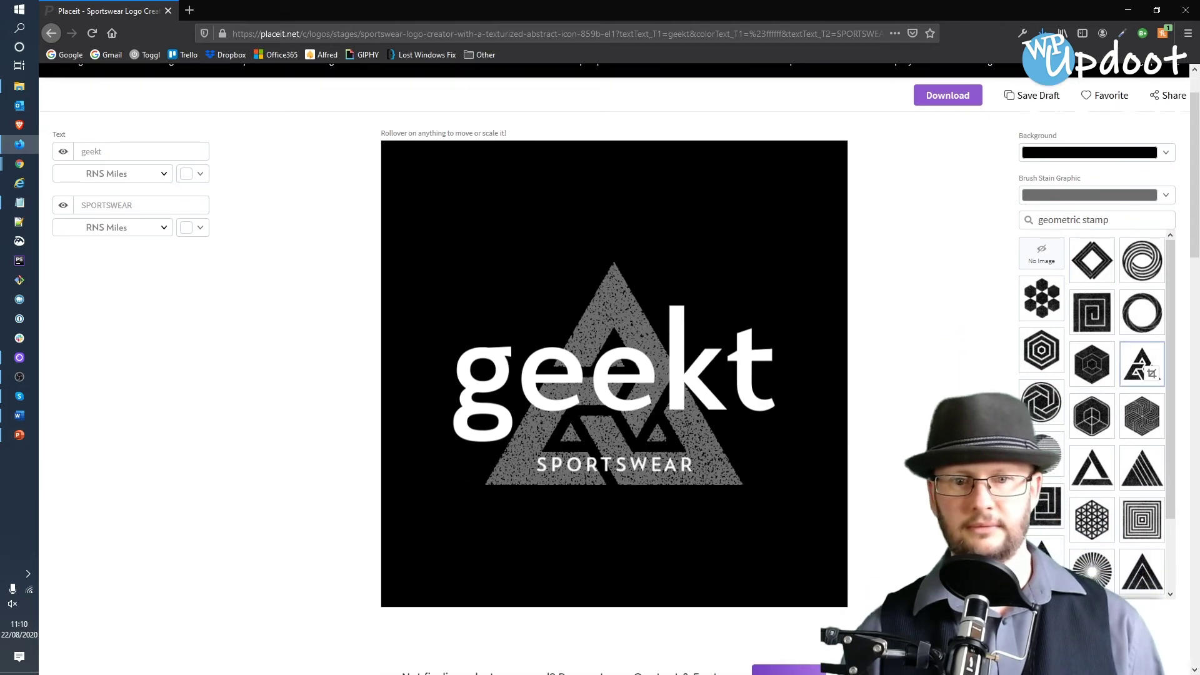
pyautogui.scroll(-5, 1156, 375)
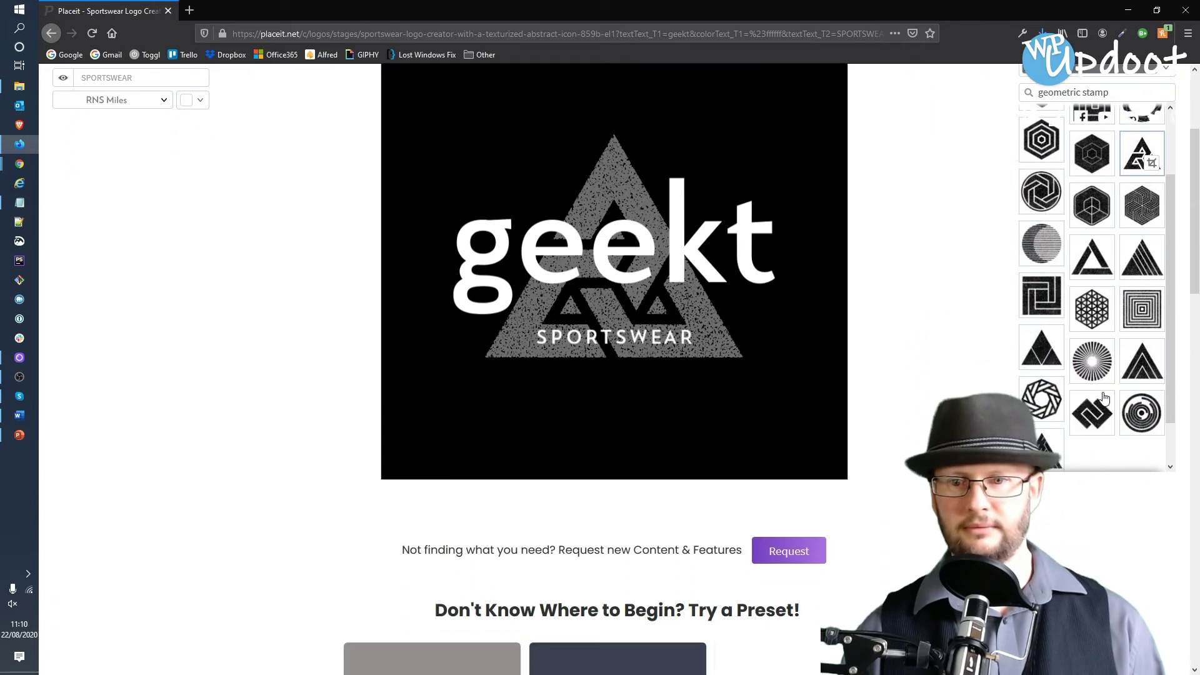
pyautogui.scroll(-3, 1104, 398)
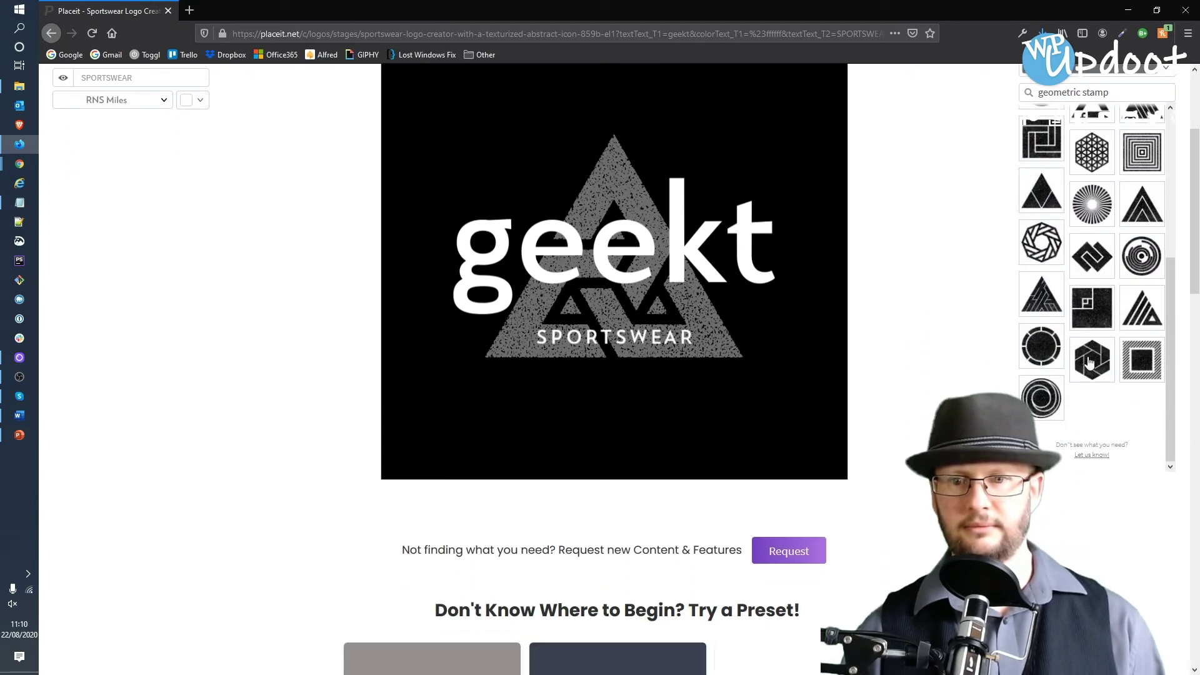
pyautogui.click(1088, 362)
pyautogui.scroll(2, 922, 346)
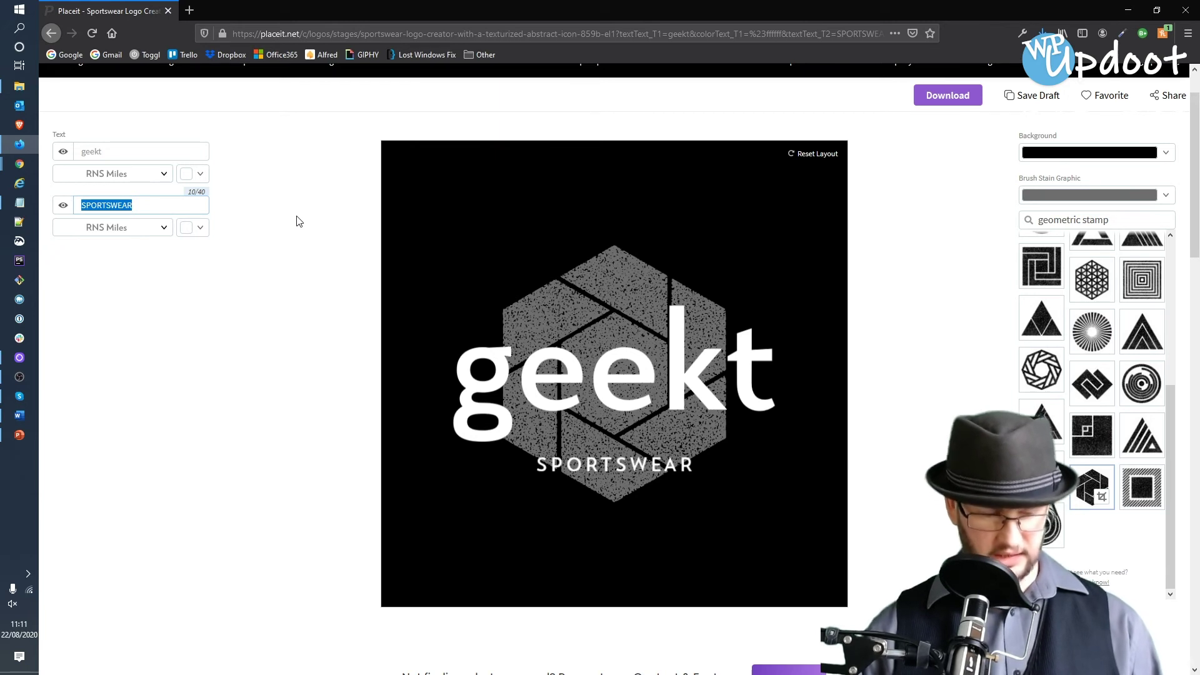
# - Change the subtitle text from SPORTSWEAR to 'GEEK HUMOUR & APPAREL'
pyautogui.write('Gee')
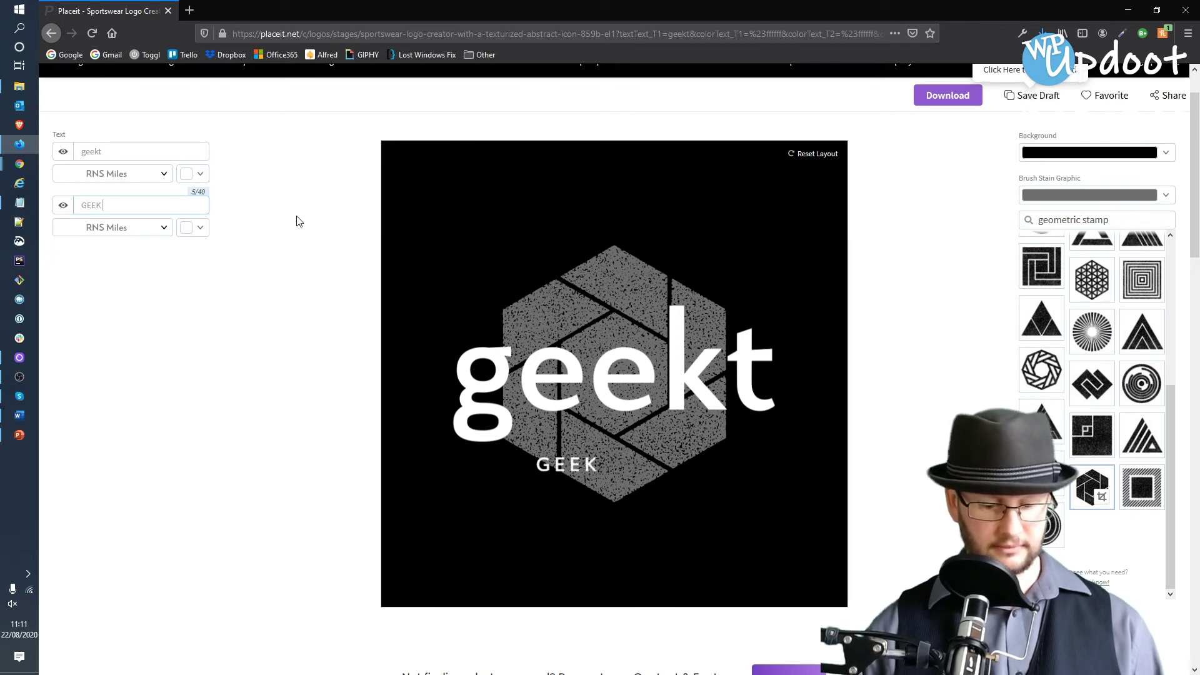
pyautogui.write('K HUMOUR')
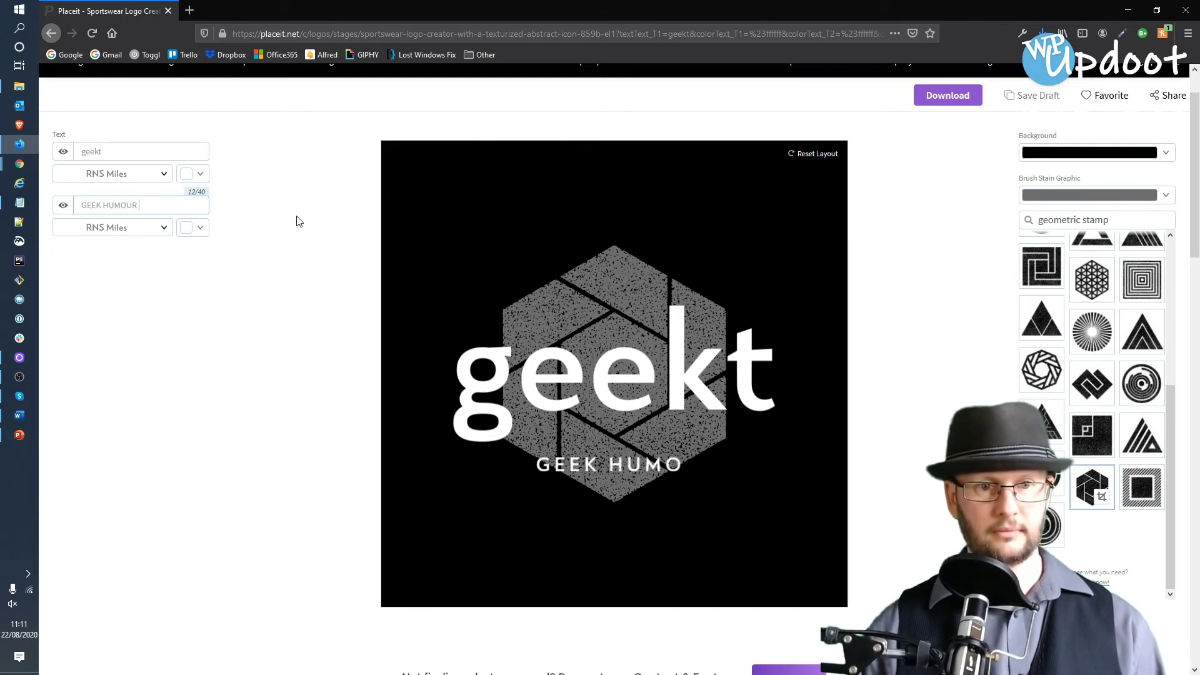
pyautogui.write(' & APPAREN')
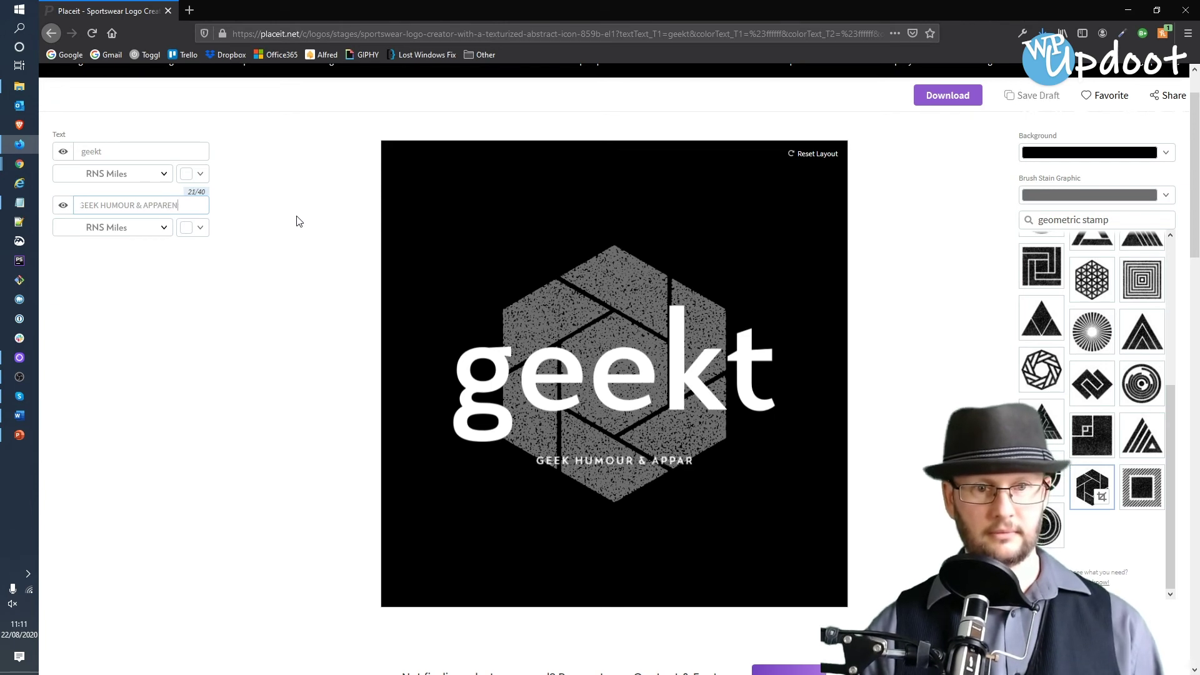
pyautogui.press('BackSpace')
pyautogui.write('L')
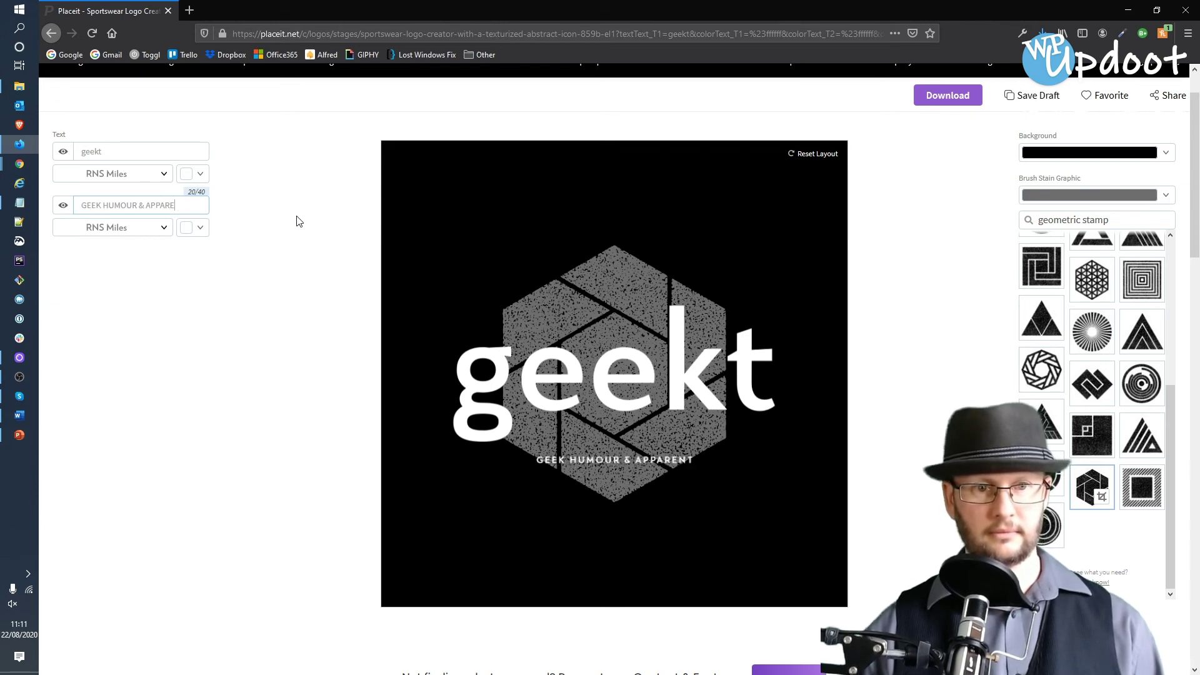
# - Enlarge the subtitle and centre it slightly lower under geekt
pyautogui.click(638, 463)
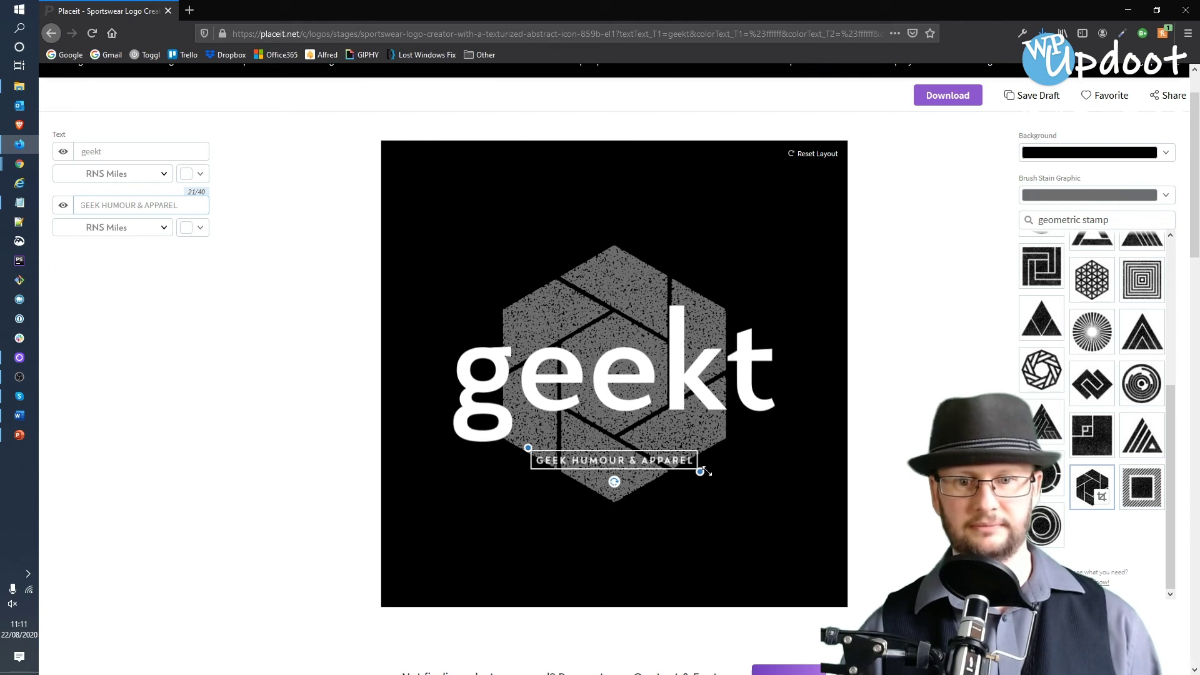
pyautogui.moveTo(703, 470); pyautogui.dragTo(759, 475)
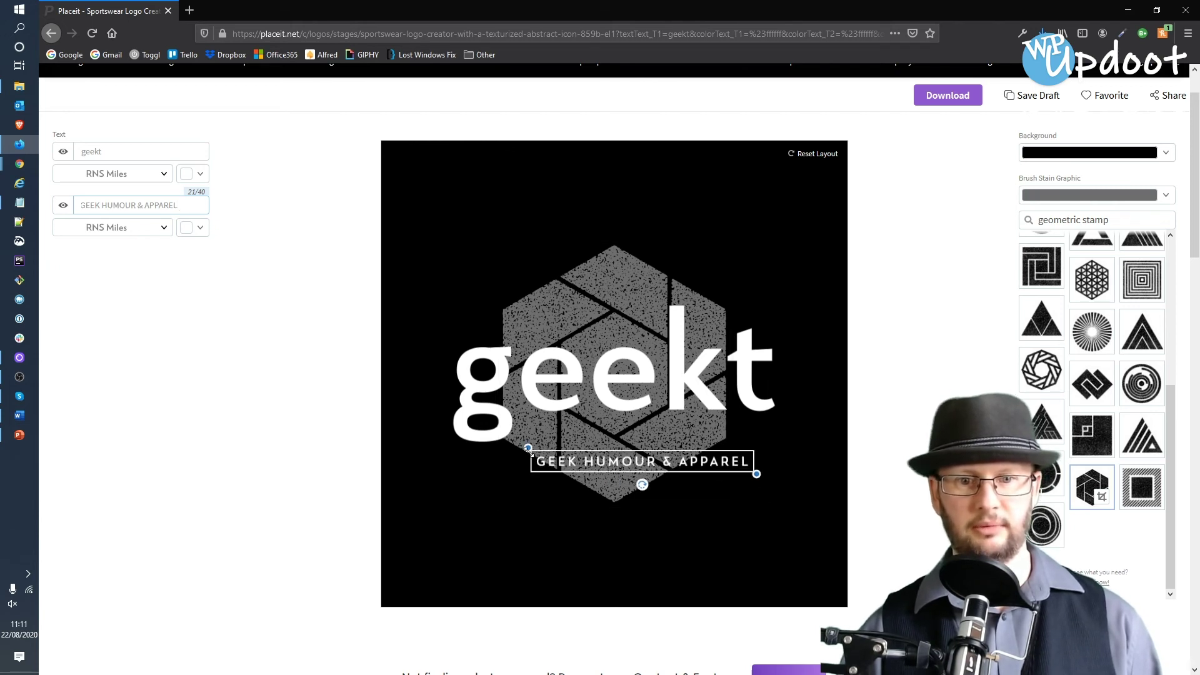
pyautogui.moveTo(528, 448); pyautogui.dragTo(475, 440)
pyautogui.moveTo(613, 463)
pyautogui.mouseDown()
pyautogui.moveTo(615, 492)
pyautogui.moveTo(616, 471)
pyautogui.mouseUp()
pyautogui.click(785, 463)
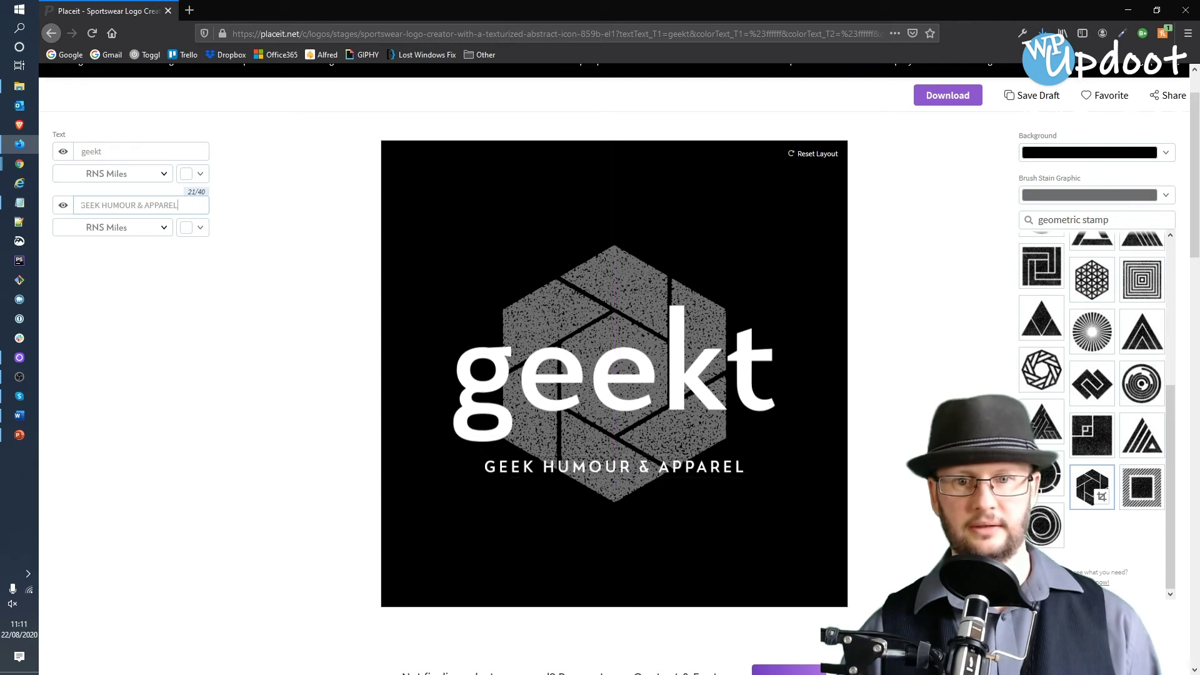
pyautogui.scroll(2, 910, 229)
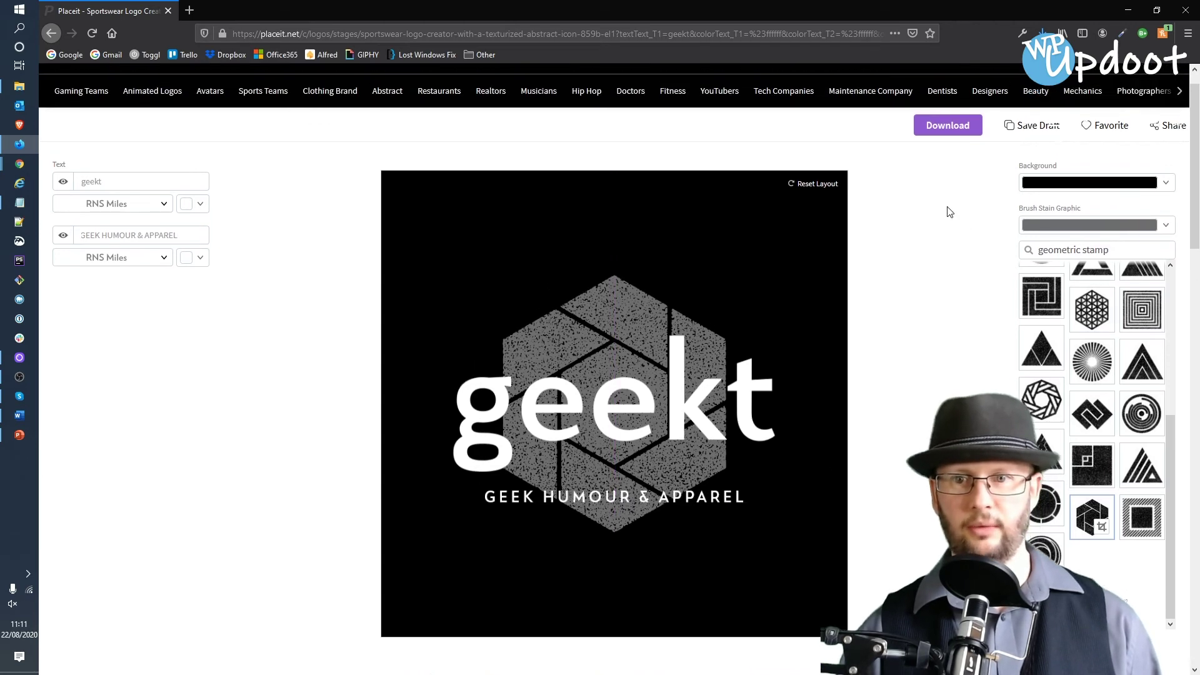
# - Save the white-text geekt hexagon logo as a draft
pyautogui.click(1004, 155)
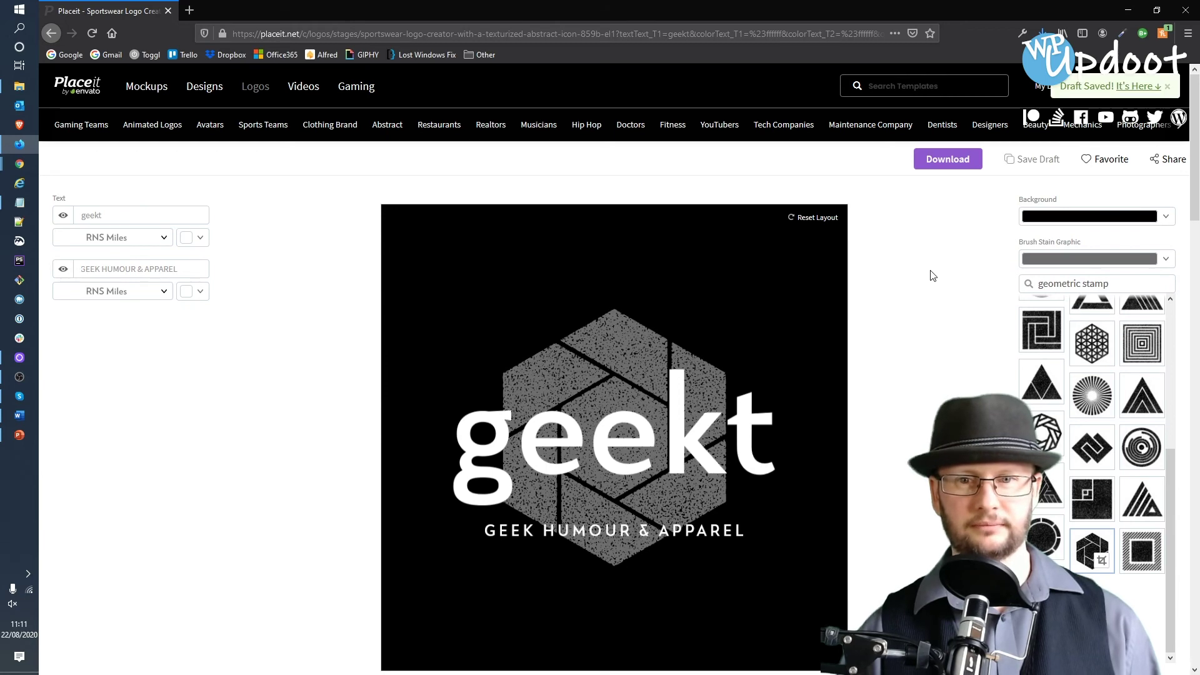
pyautogui.scroll(-10, 931, 273)
pyautogui.scroll(10, 867, 223)
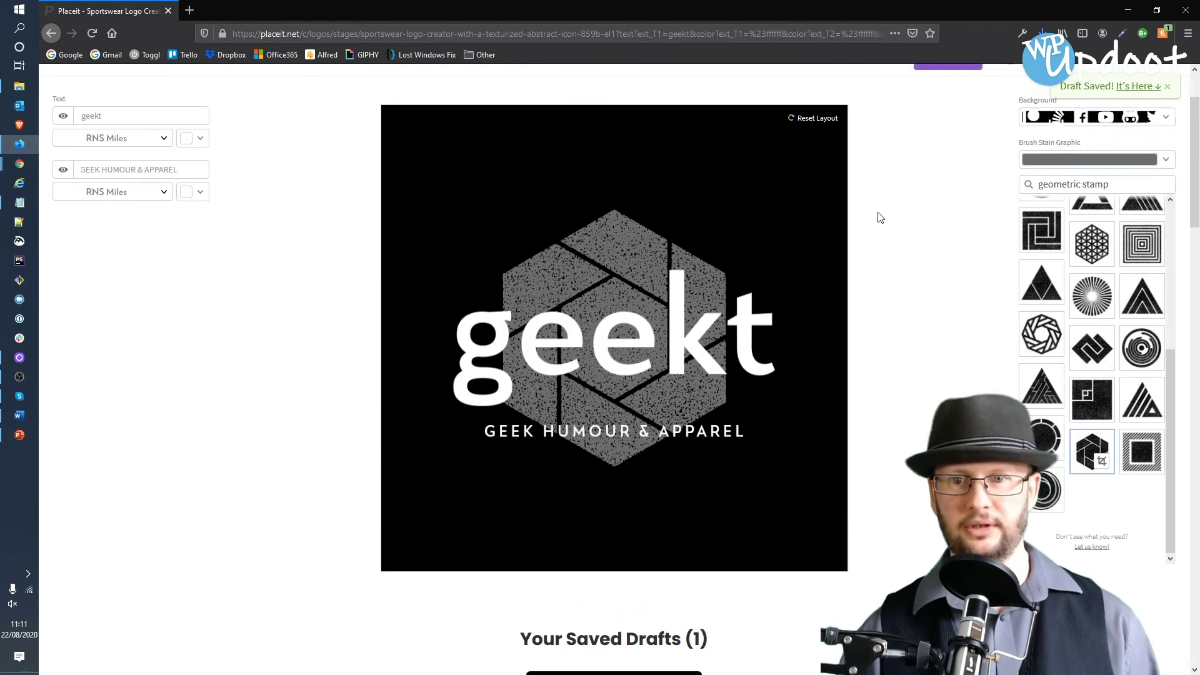
# - Make the logo background transparent and save this version as another draft
pyautogui.click(1165, 218)
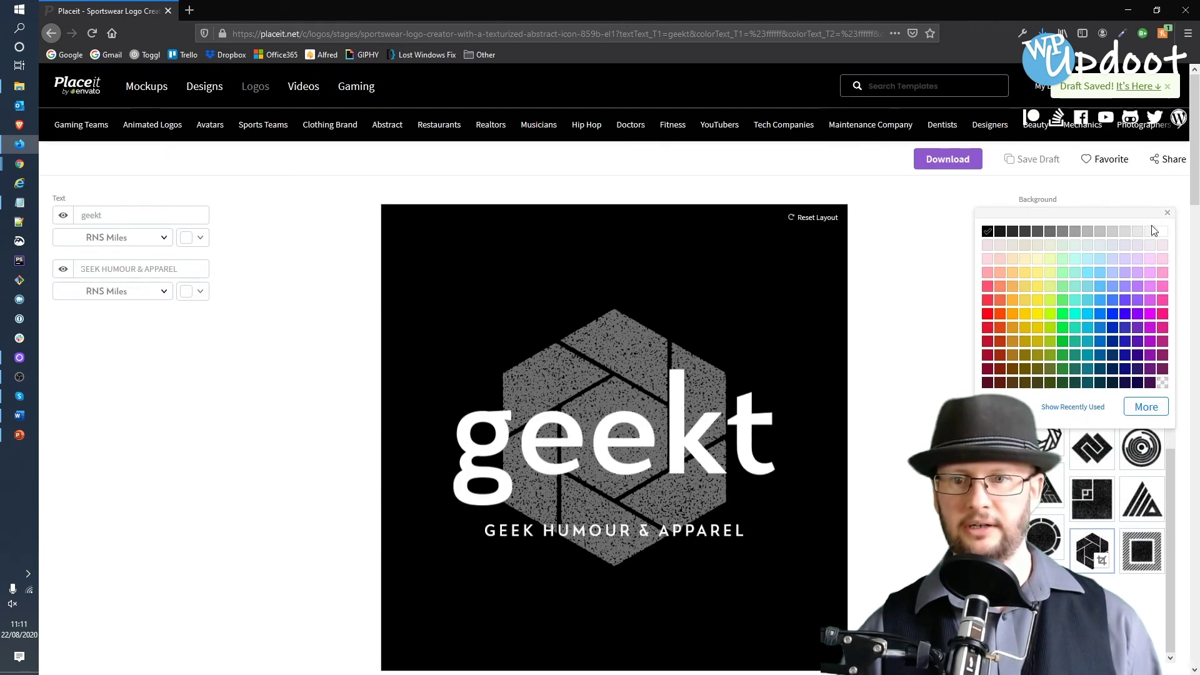
pyautogui.click(1161, 383)
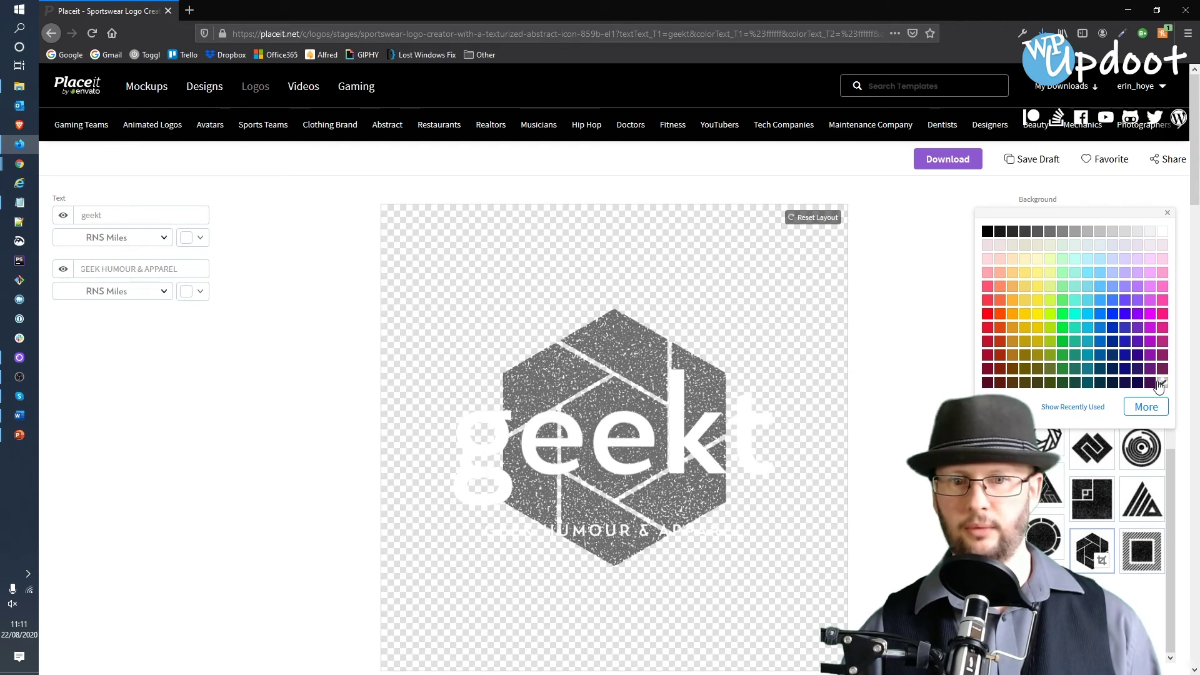
pyautogui.click(932, 326)
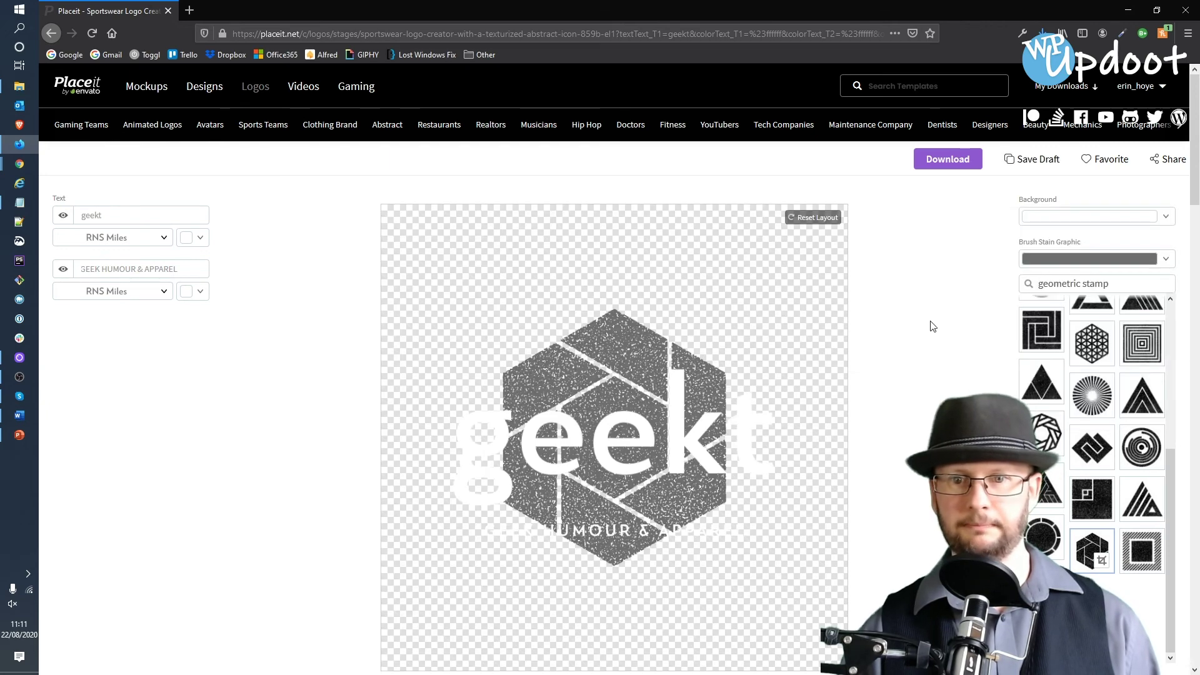
pyautogui.click(1044, 165)
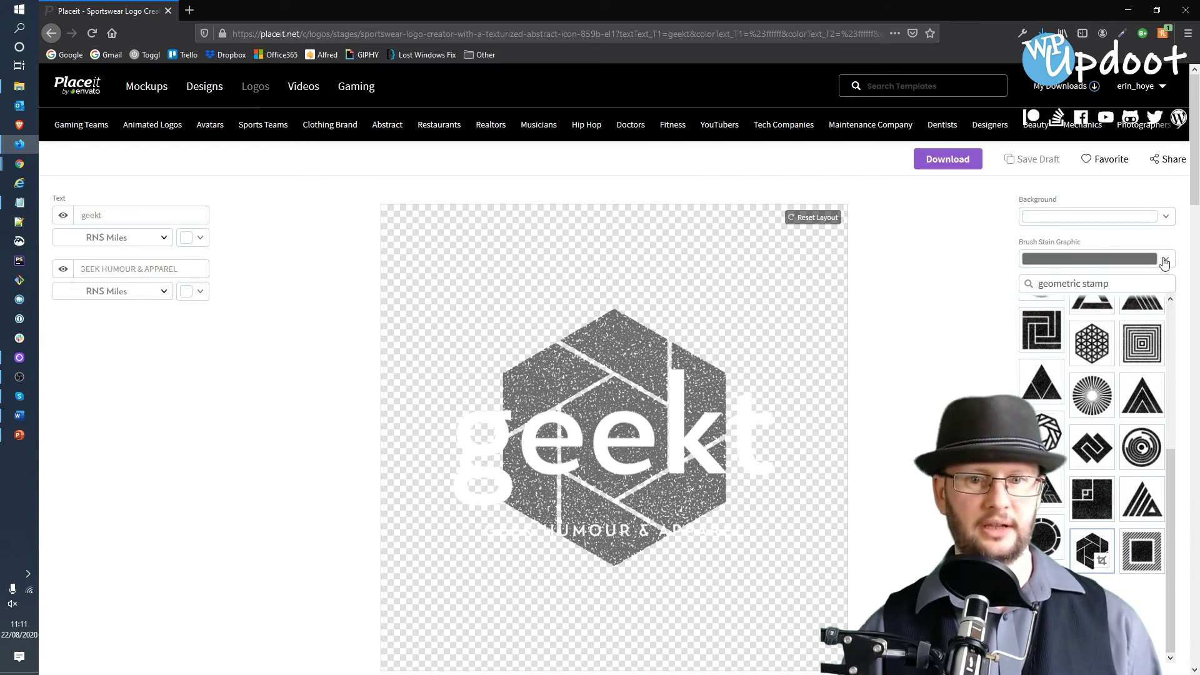
# - Make the geekt and GEEK HUMOUR & APPAREL text black, save the draft, and download it
pyautogui.click(203, 237)
pyautogui.click(65, 253)
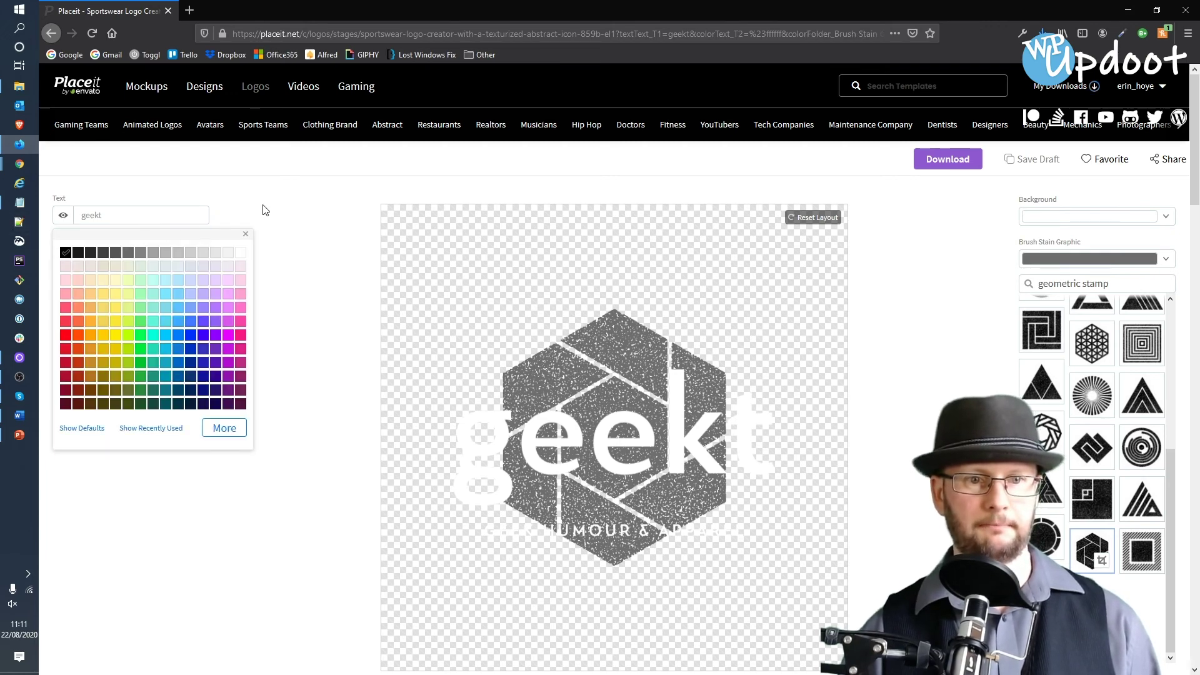
pyautogui.click(245, 234)
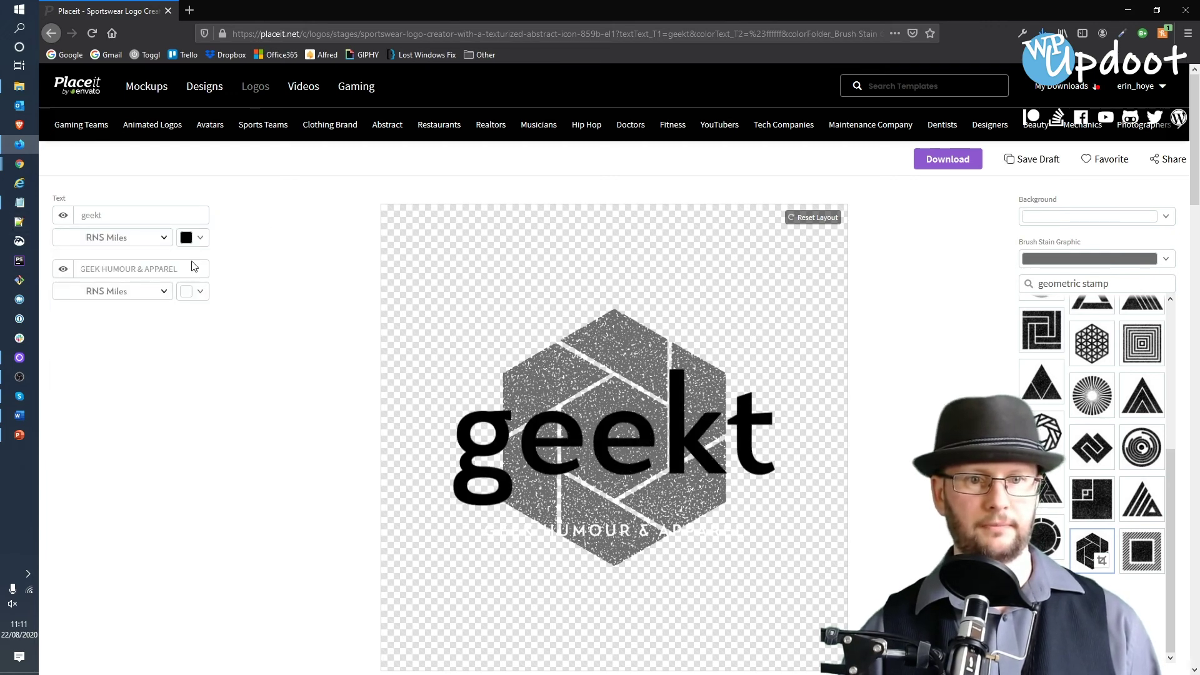
pyautogui.click(198, 293)
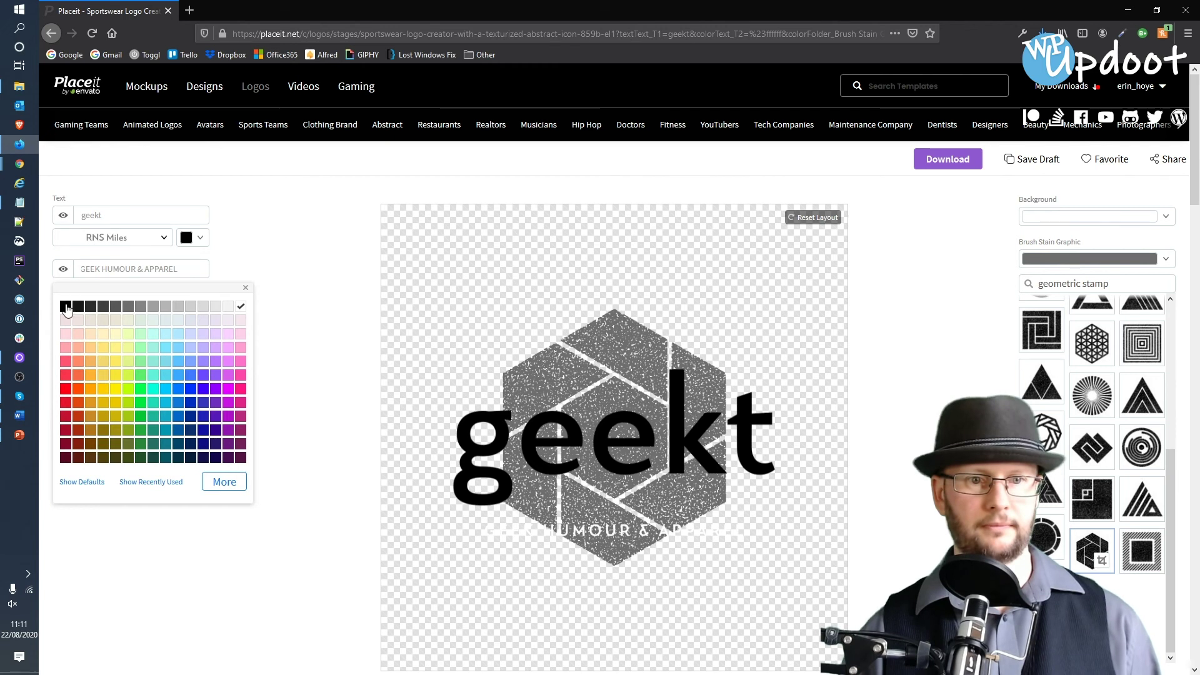
pyautogui.click(303, 247)
pyautogui.click(1023, 164)
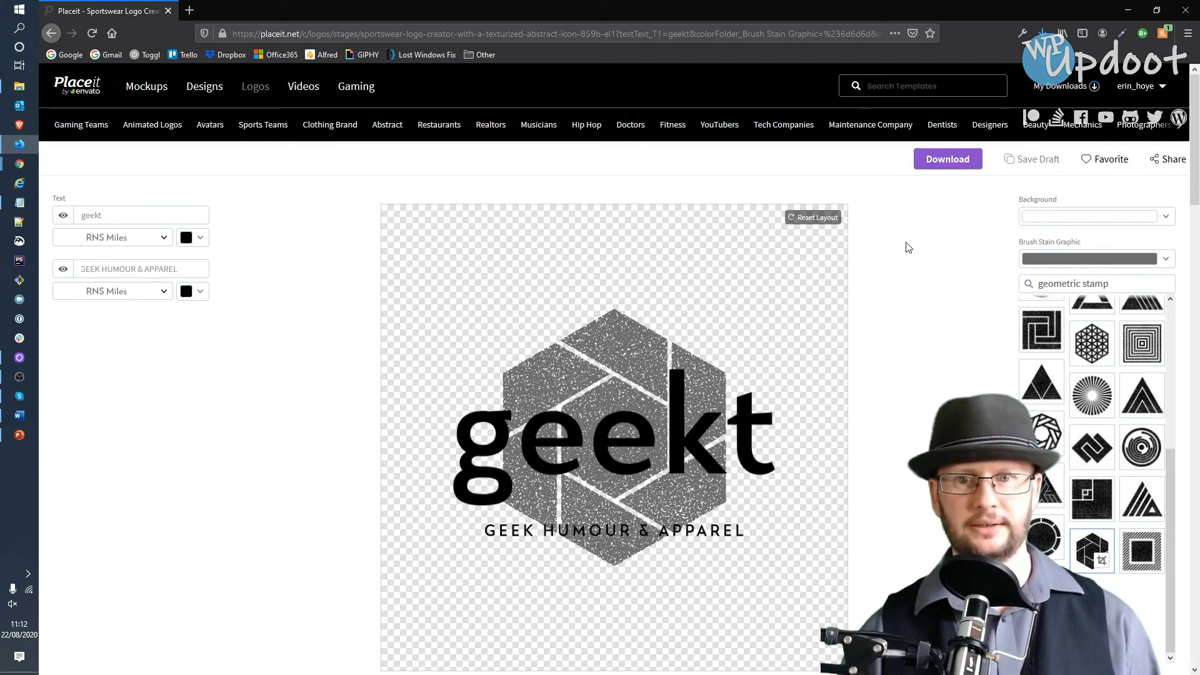
pyautogui.click(970, 354)
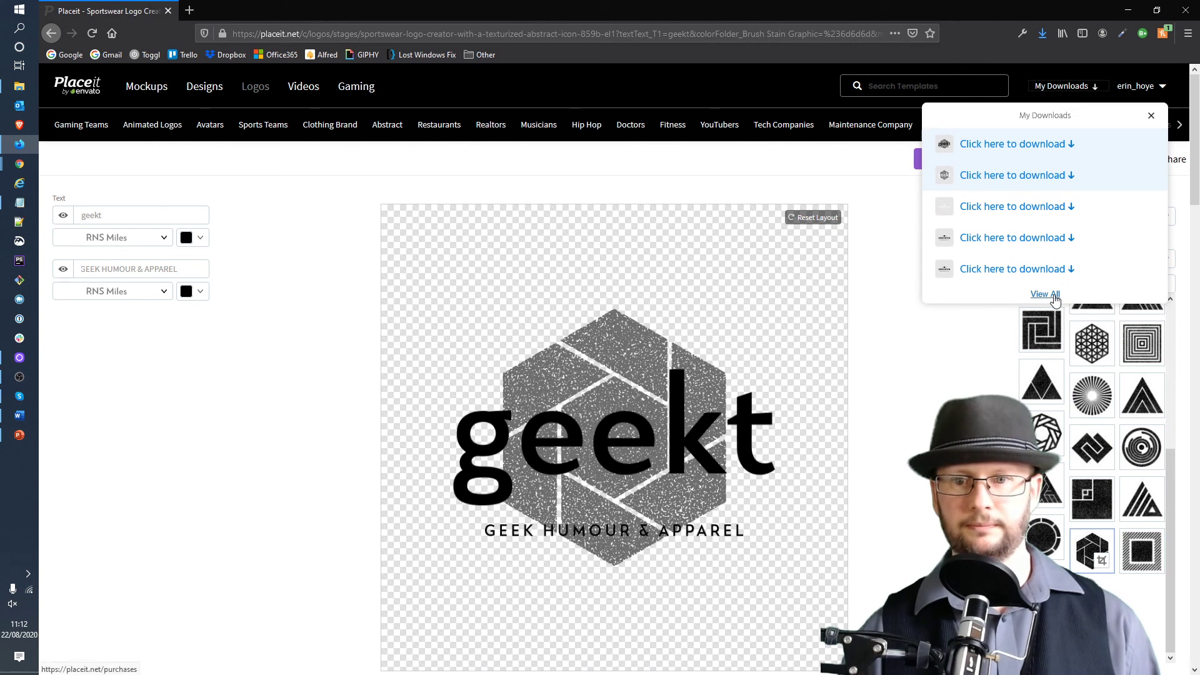
# - From the full downloads list, save the black-text and white-text geekt logos as 72 DPI PNGs
pyautogui.click(1044, 294)
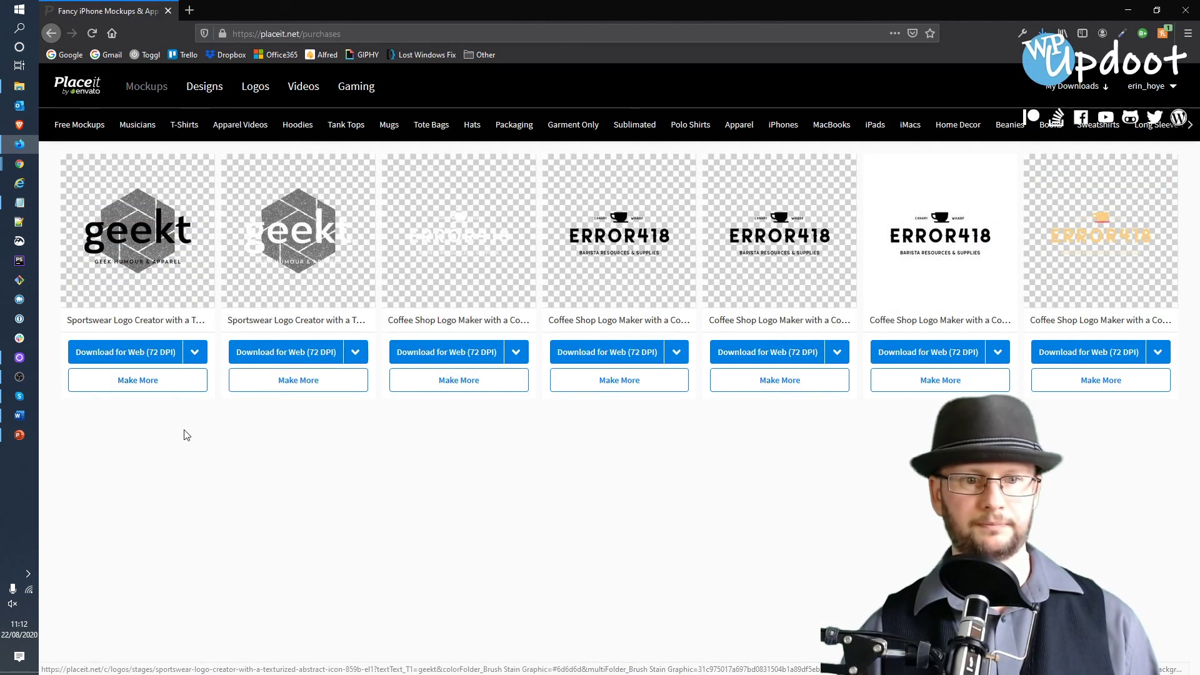
pyautogui.click(157, 356)
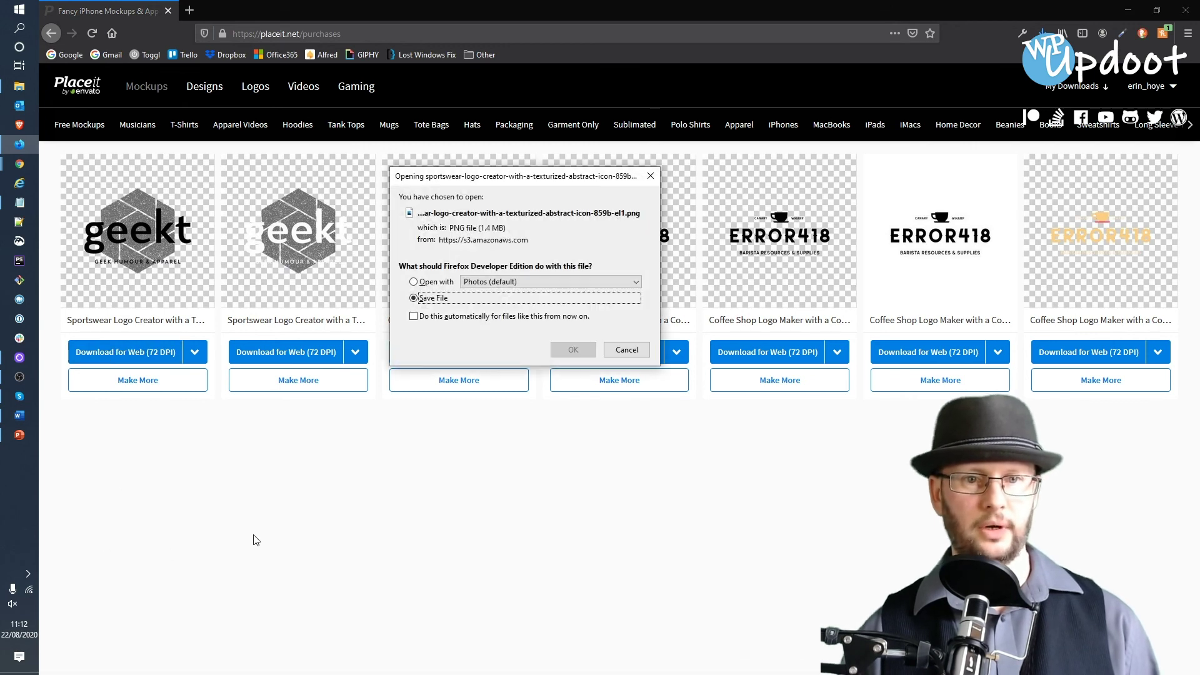
pyautogui.click(573, 349)
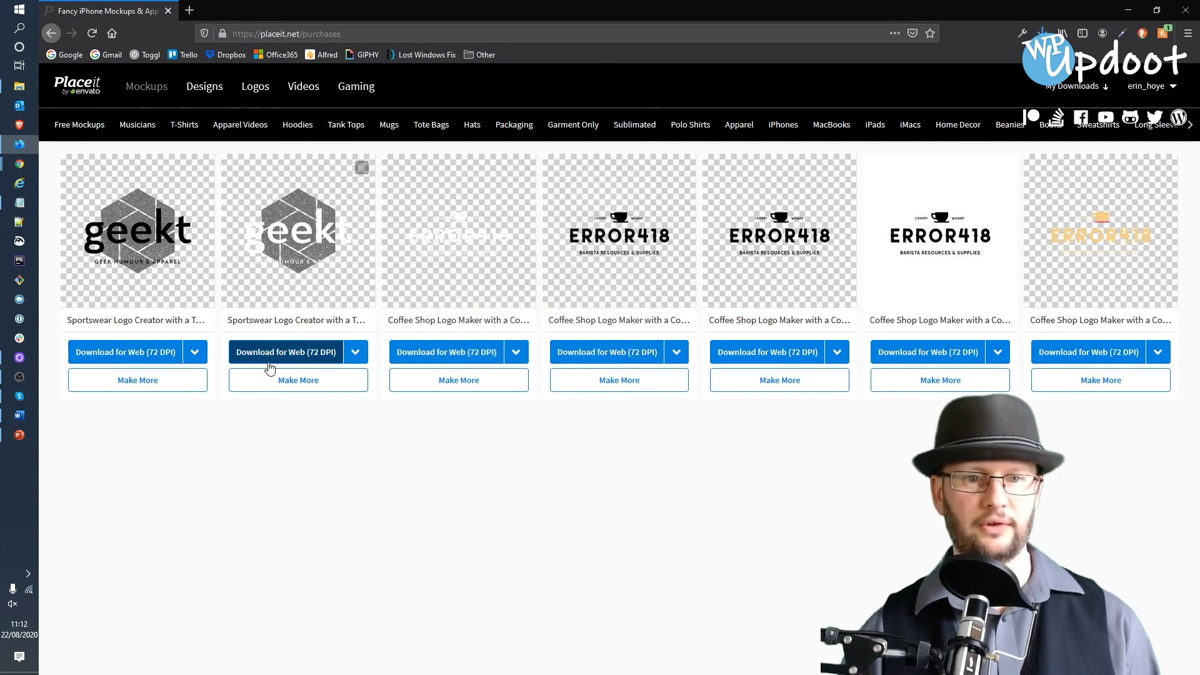
pyautogui.click(289, 354)
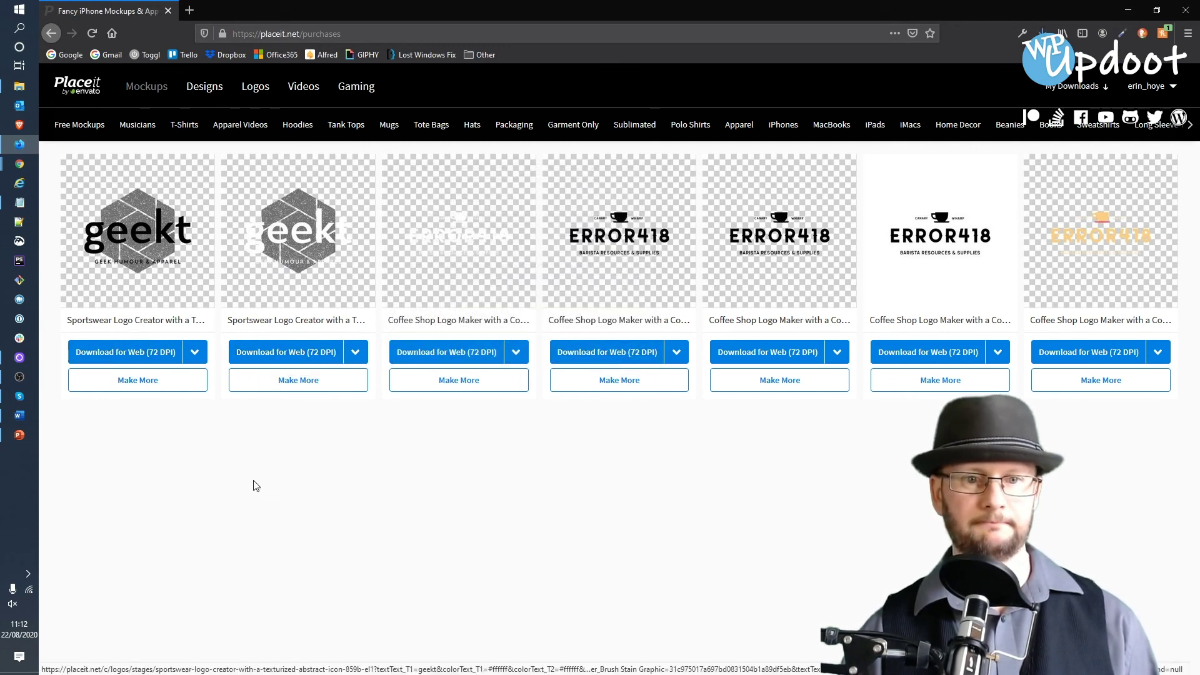
pyautogui.click(573, 350)
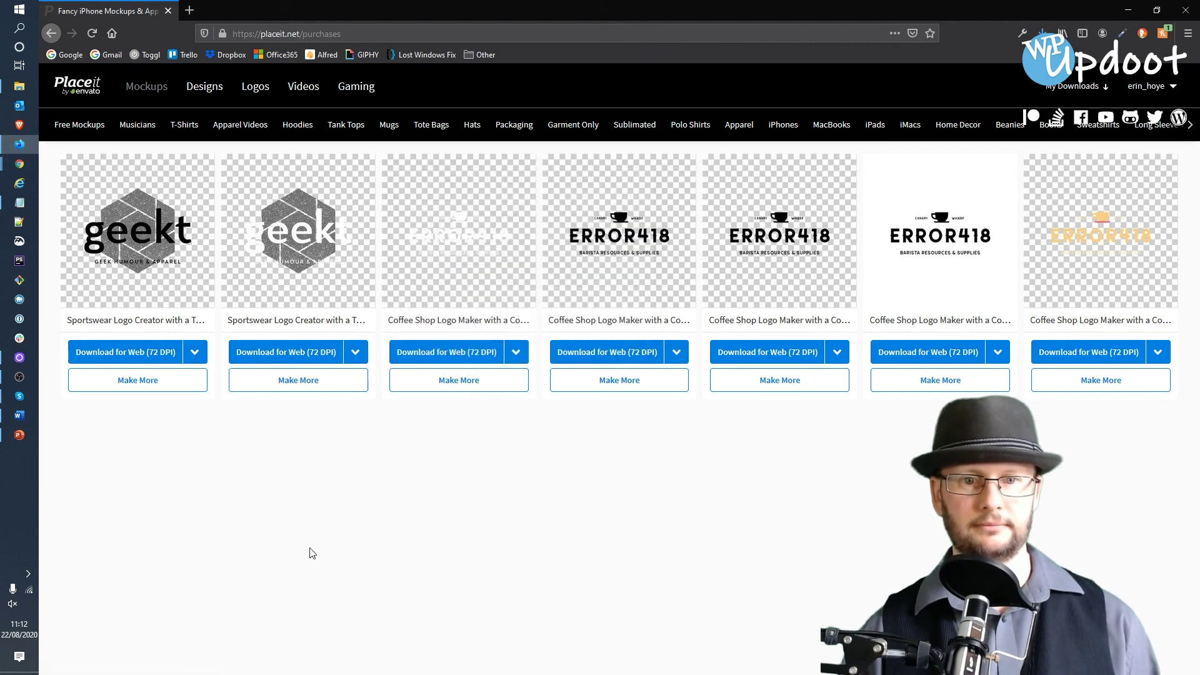